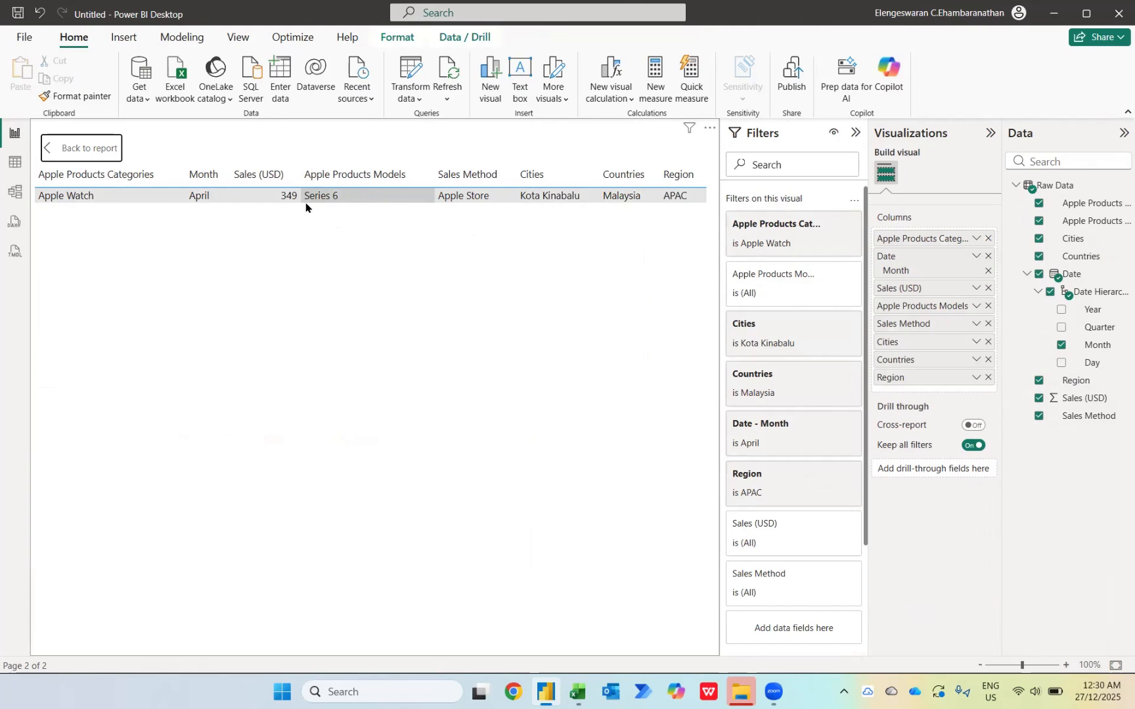
Return from the data point table to the report and clear the Cities slicer selection
{"action": "left_click", "coordinate": [42, 150]}
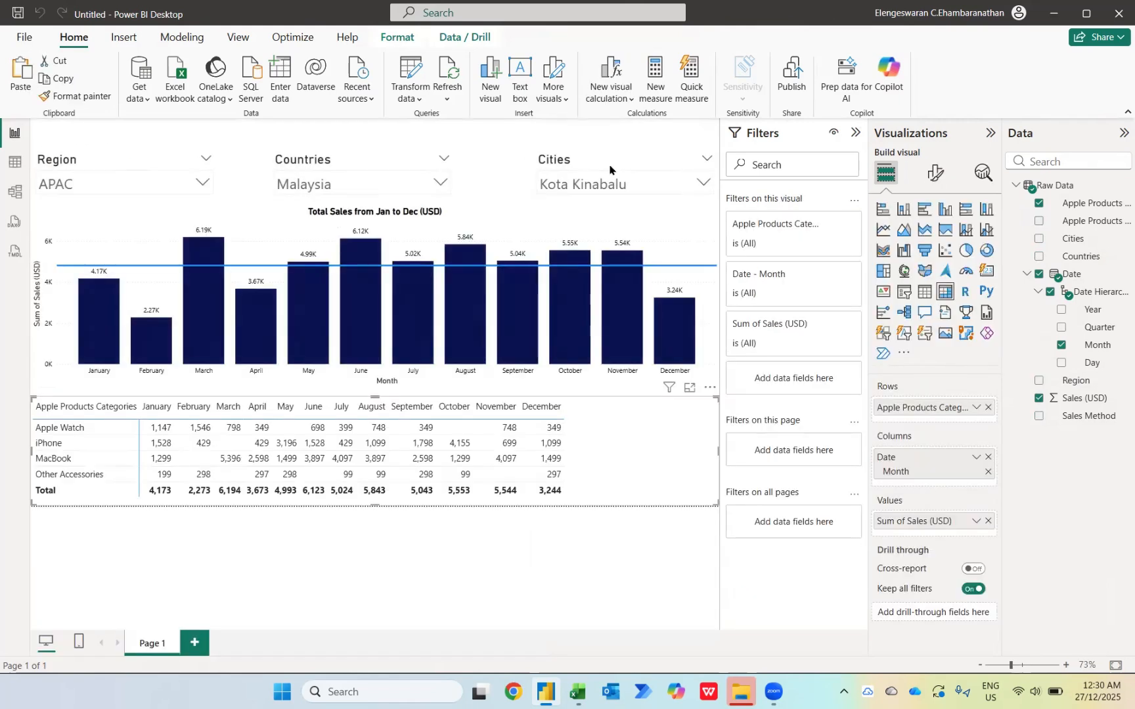
{"action": "left_click", "coordinate": [690, 159]}
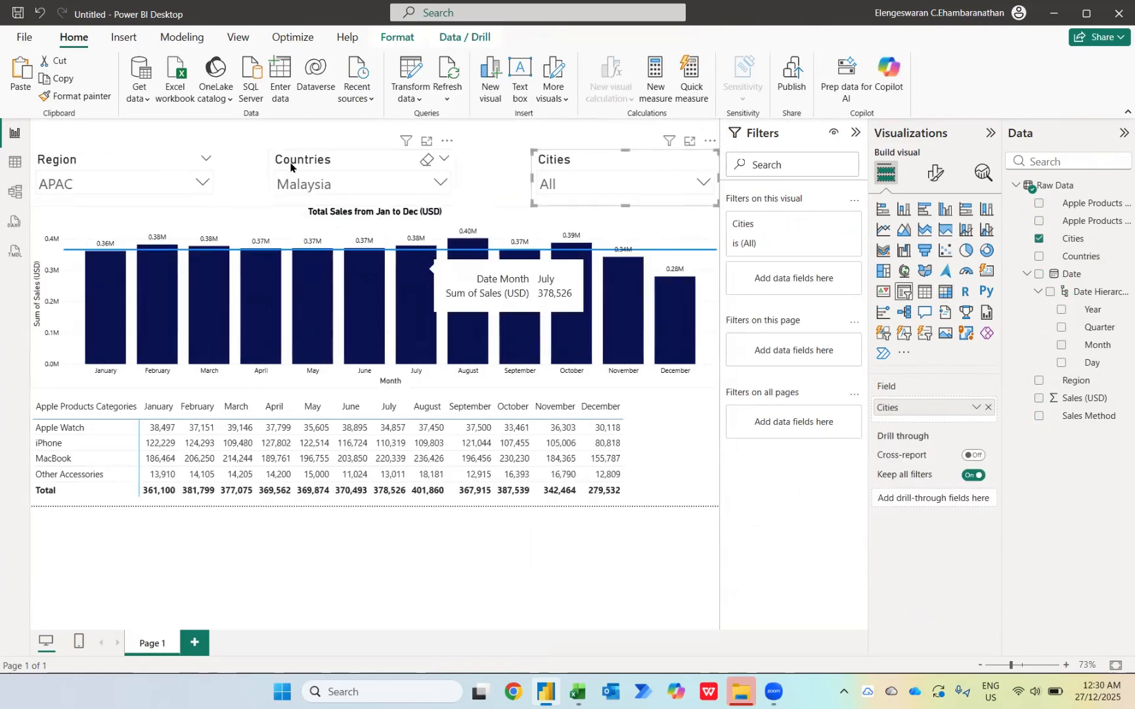
{"action": "left_click", "coordinate": [255, 141]}
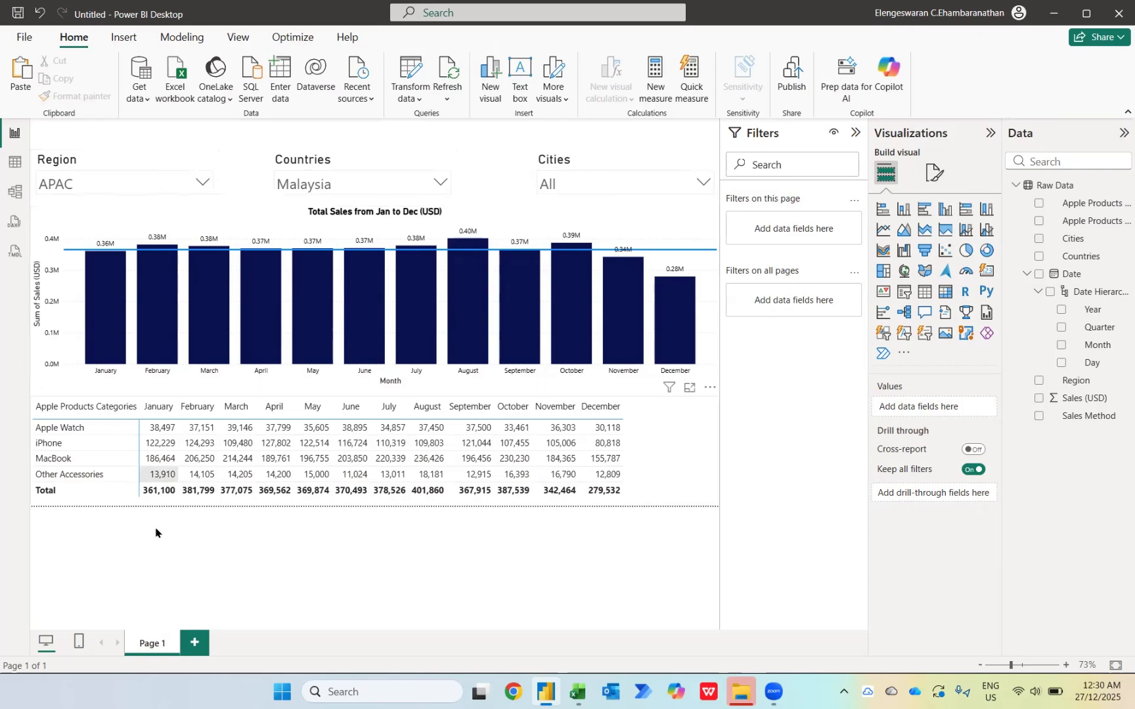
Add a new report page with a table of Apple Products Categories and Sales (USD), enlarged to show both columns
{"action": "left_click", "coordinate": [195, 644]}
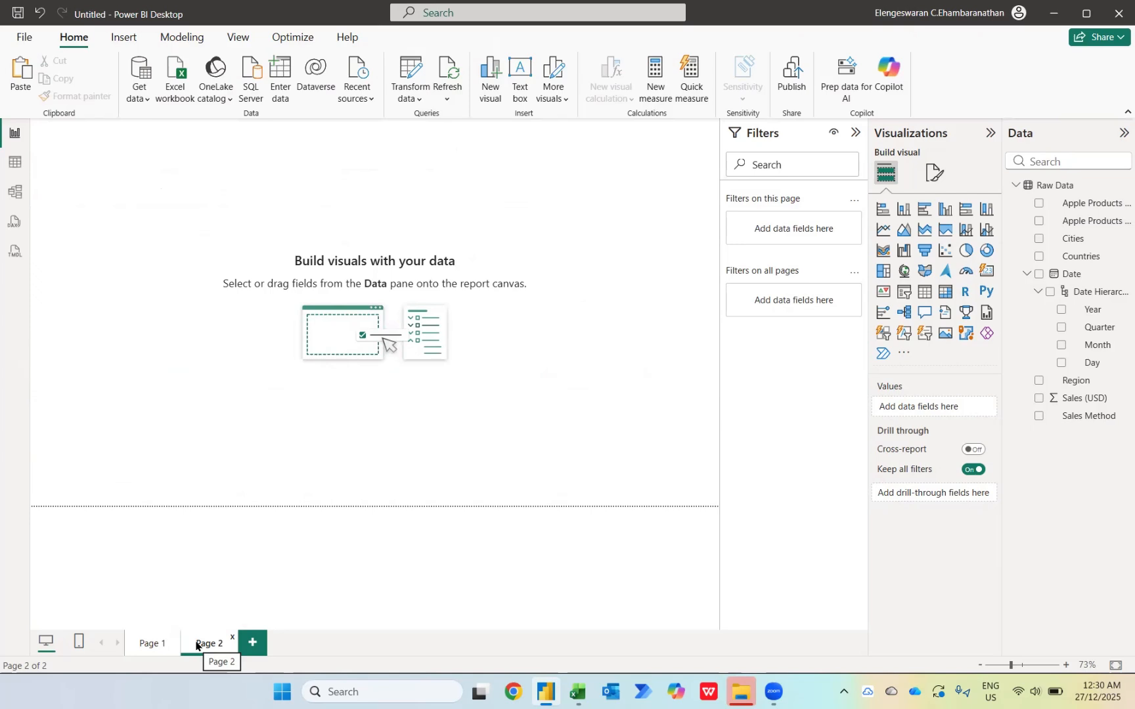
{"action": "left_click", "coordinate": [923, 292]}
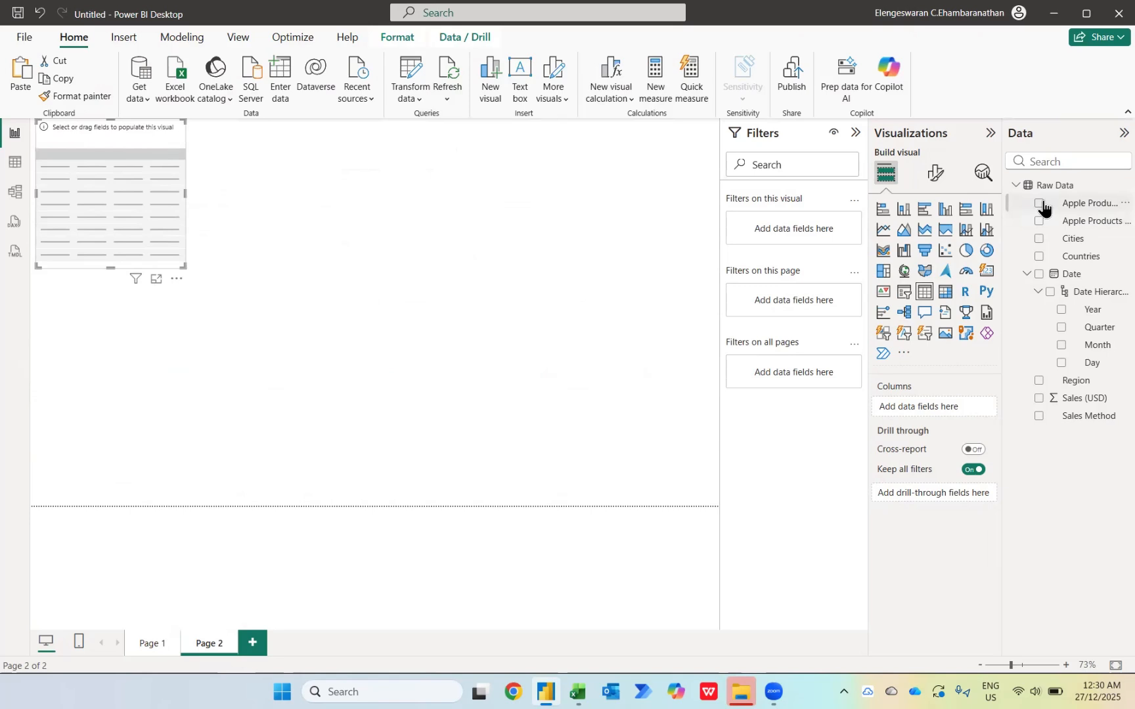
{"action": "left_click", "coordinate": [1040, 204]}
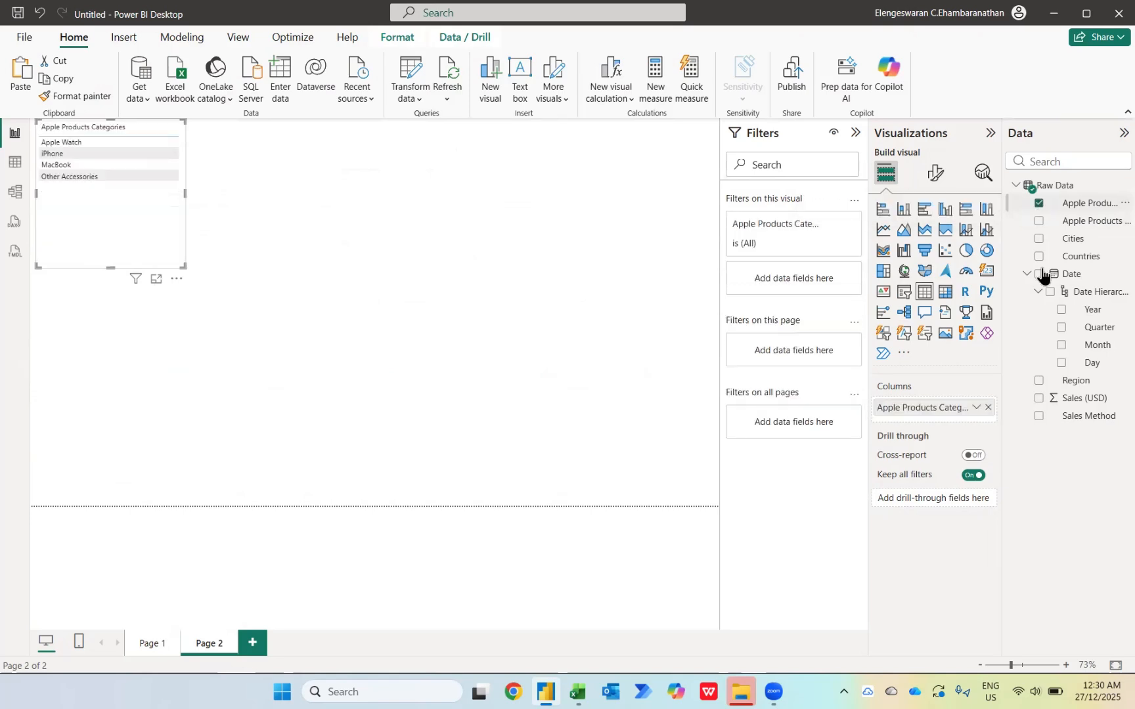
{"action": "left_click", "coordinate": [1045, 399]}
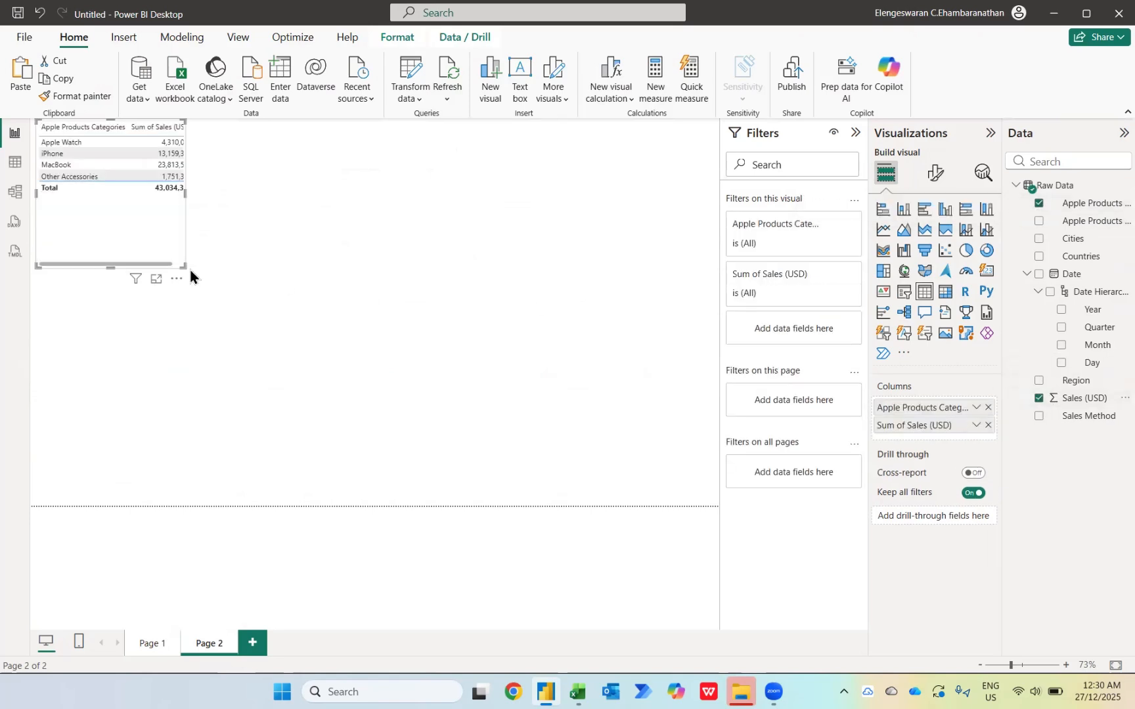
{"action": "left_click_drag", "start_coordinate": [183, 267], "coordinate": [228, 283]}
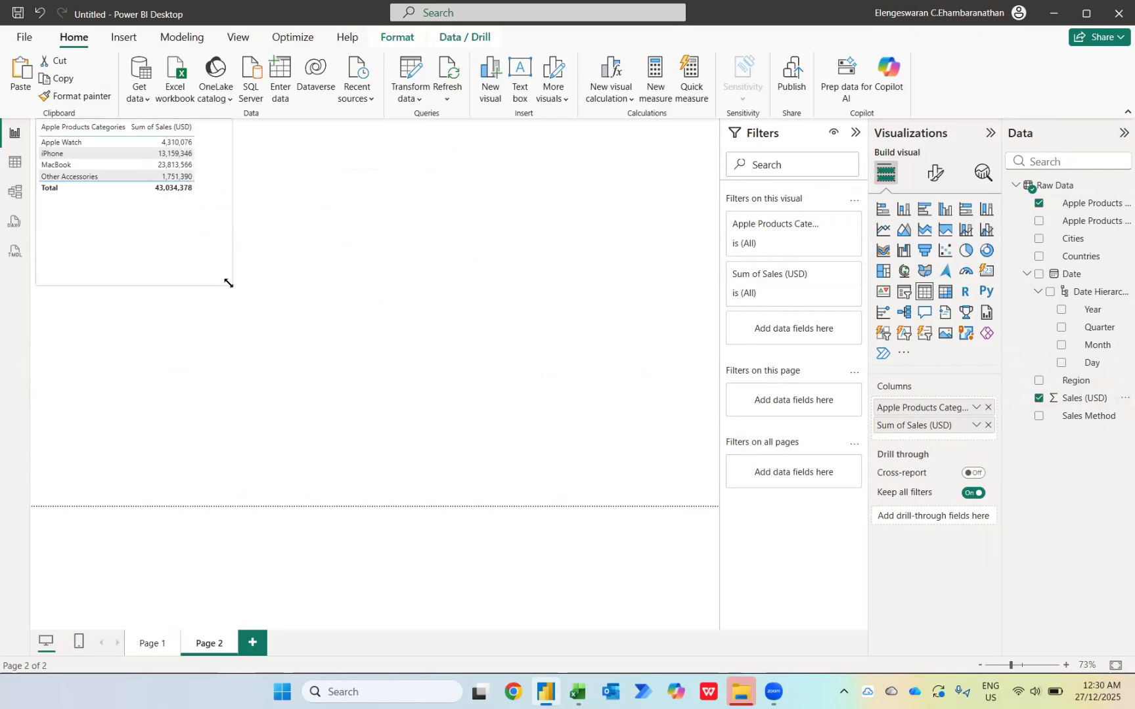
Set the resize behavior of the table's column headers to Fit to content
{"action": "left_click", "coordinate": [934, 173]}
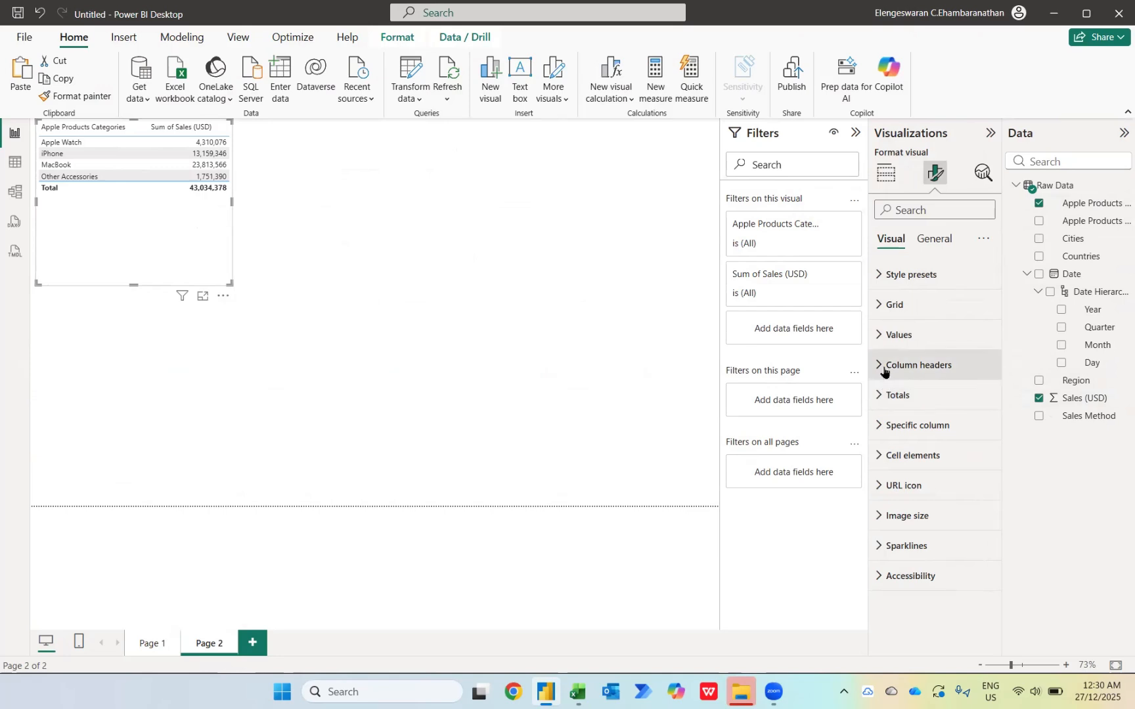
{"action": "left_click", "coordinate": [878, 365]}
{"action": "scroll", "coordinate": [910, 519], "scroll_direction": "down", "scroll_amount": 1}
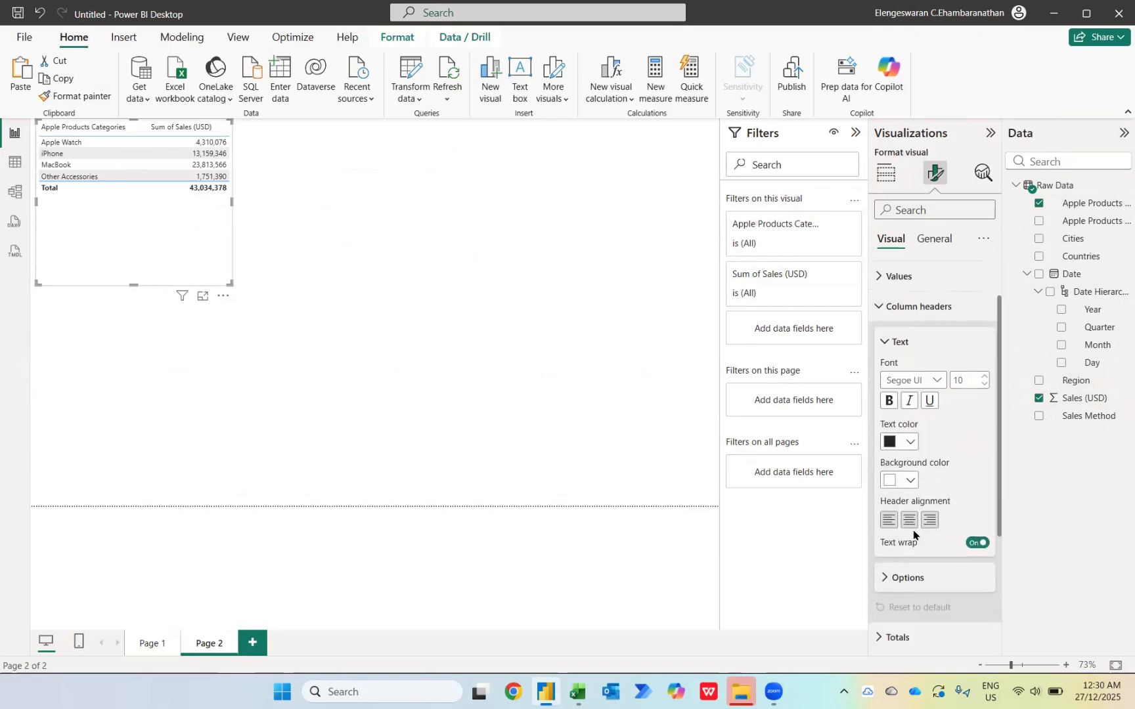
{"action": "left_click", "coordinate": [892, 577]}
{"action": "scroll", "coordinate": [893, 571], "scroll_direction": "down", "scroll_amount": 1}
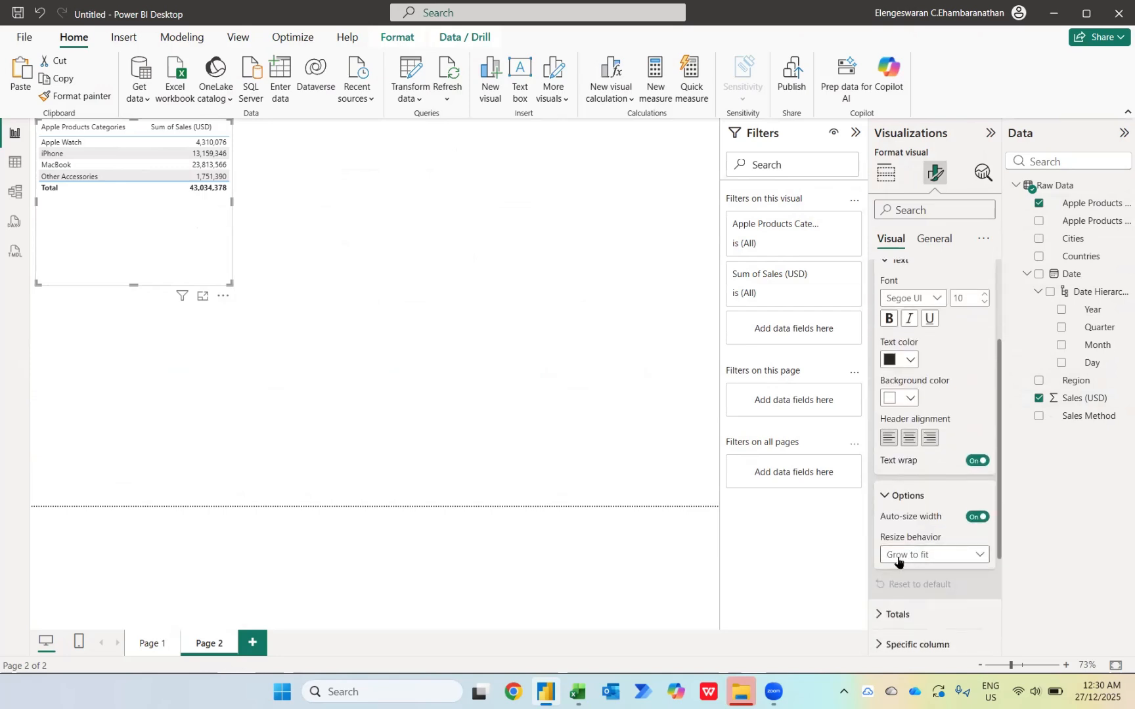
{"action": "left_click", "coordinate": [898, 558]}
{"action": "left_click", "coordinate": [907, 578]}
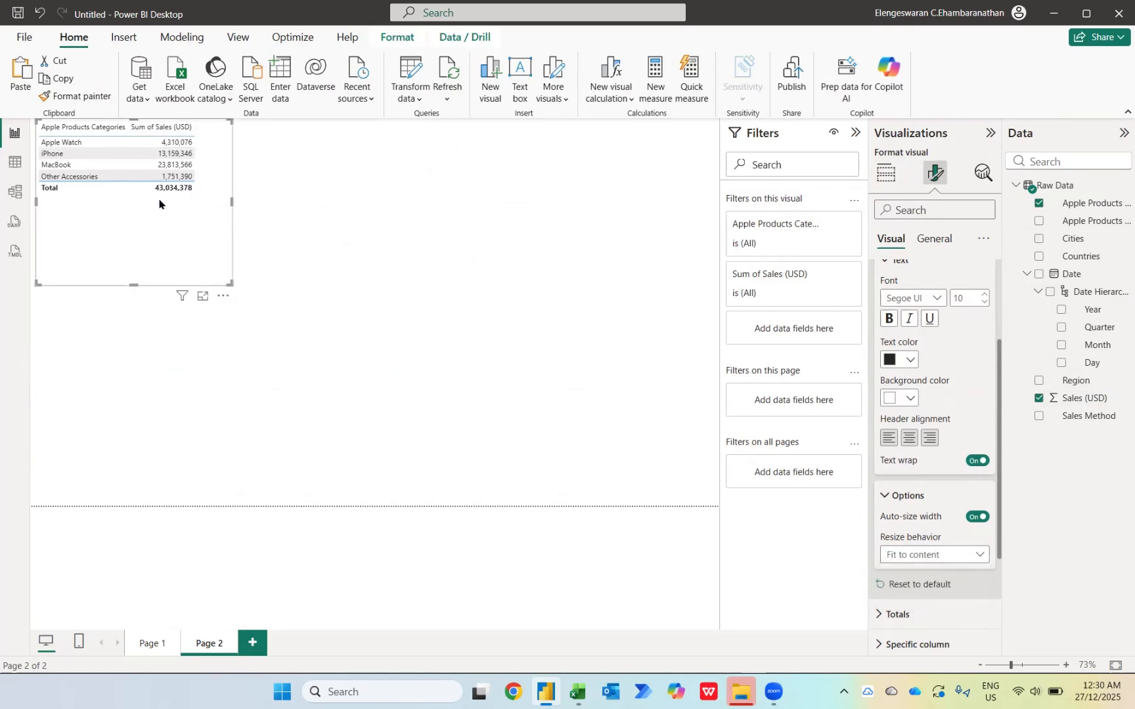
Add a second Sales (USD) column to the table, show it as percent of grand total, and sort by it in descending order
{"action": "left_click", "coordinate": [886, 174]}
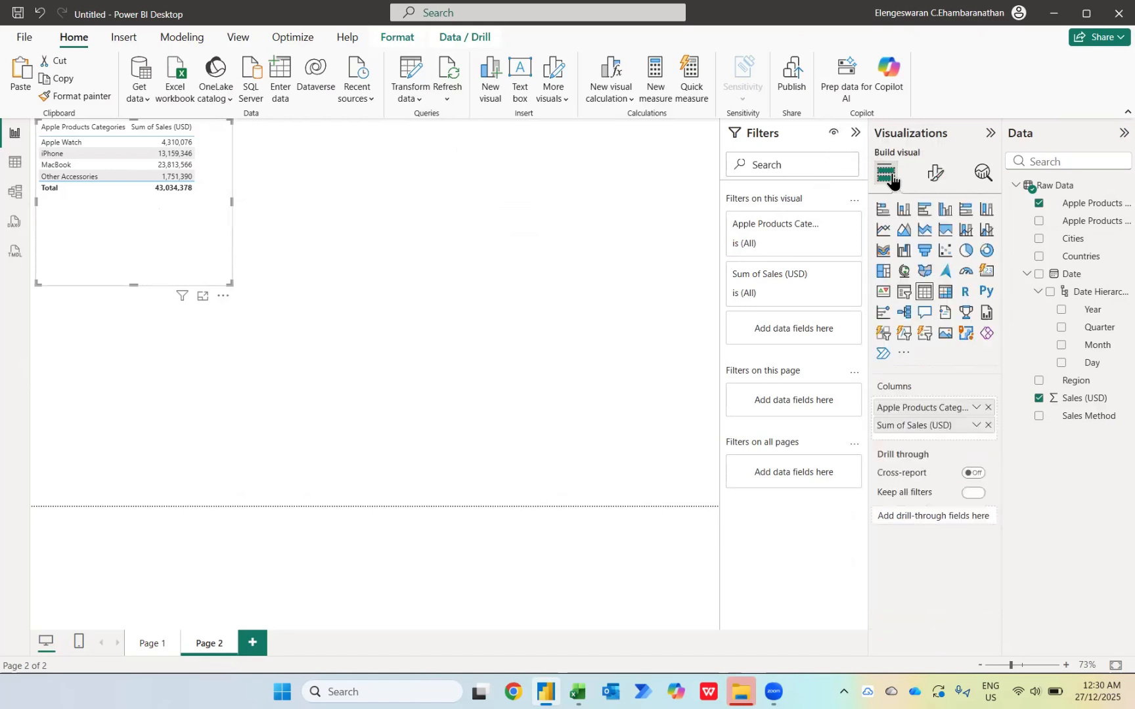
{"action": "left_click_drag", "start_coordinate": [1081, 407], "coordinate": [923, 431]}
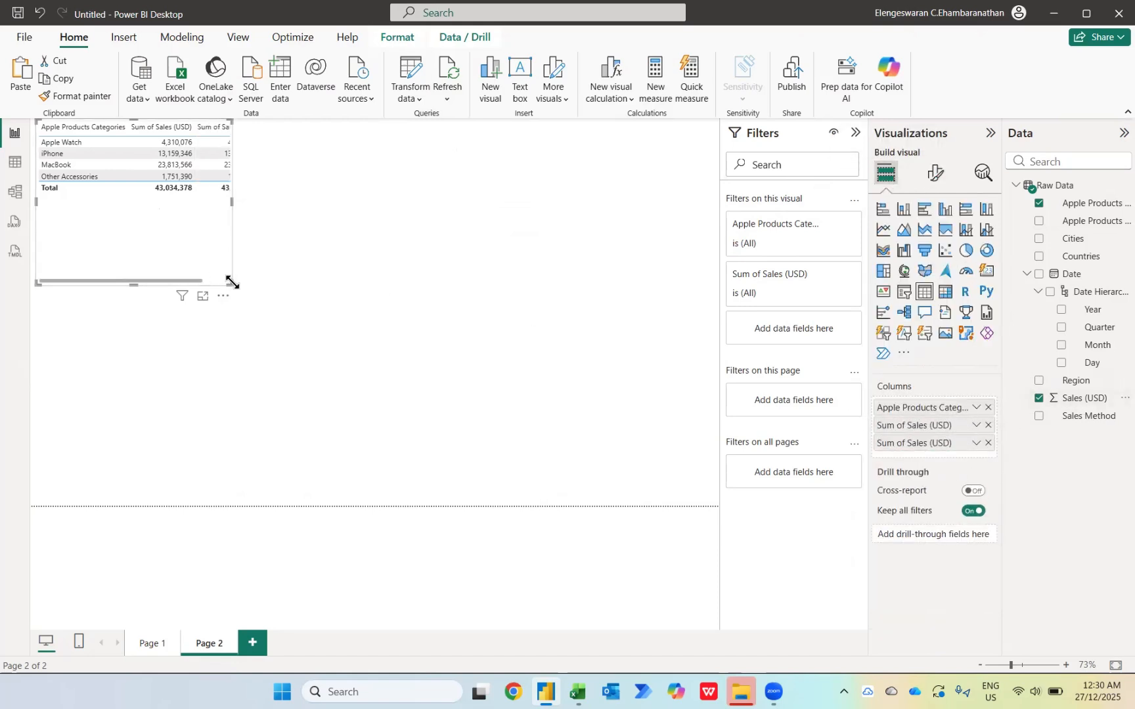
{"action": "left_click_drag", "start_coordinate": [231, 283], "coordinate": [312, 314]}
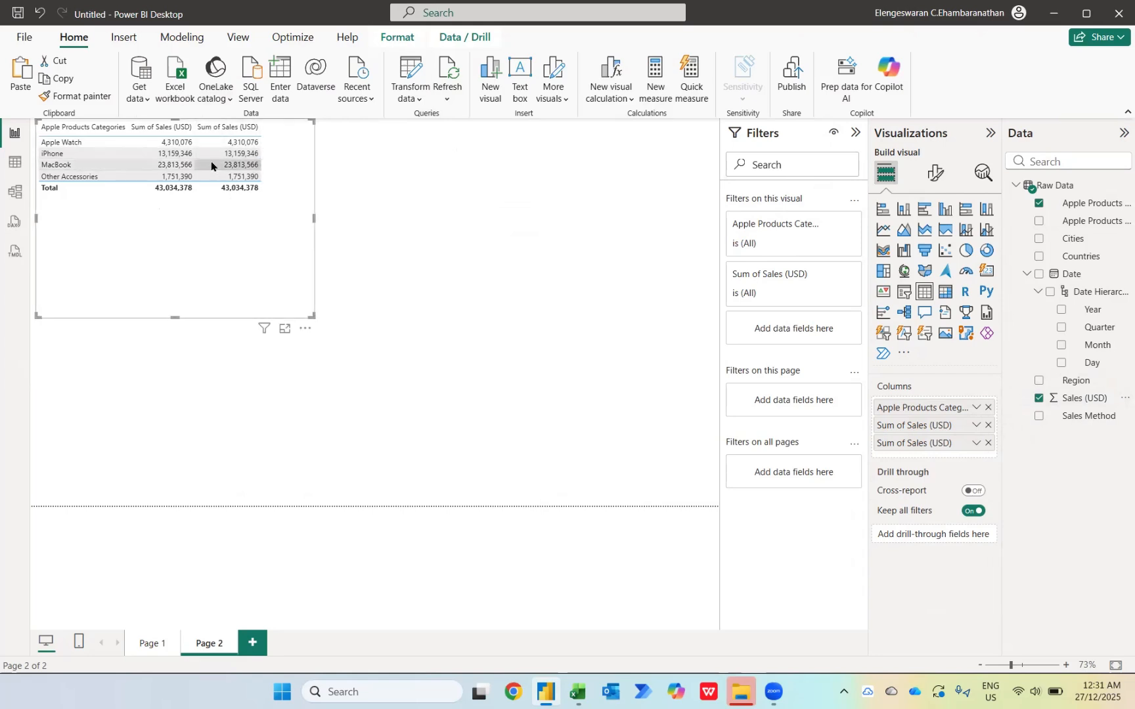
{"action": "left_click", "coordinate": [976, 443]}
{"action": "mouse_move", "coordinate": [1013, 426]}
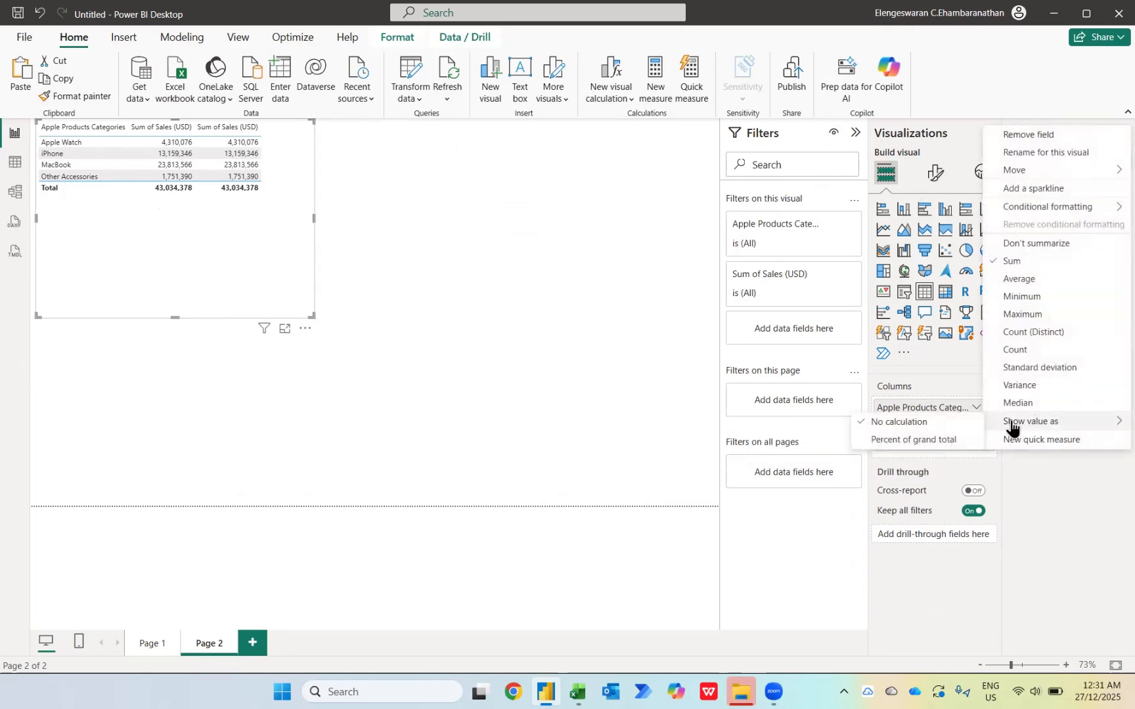
{"action": "left_click", "coordinate": [932, 441]}
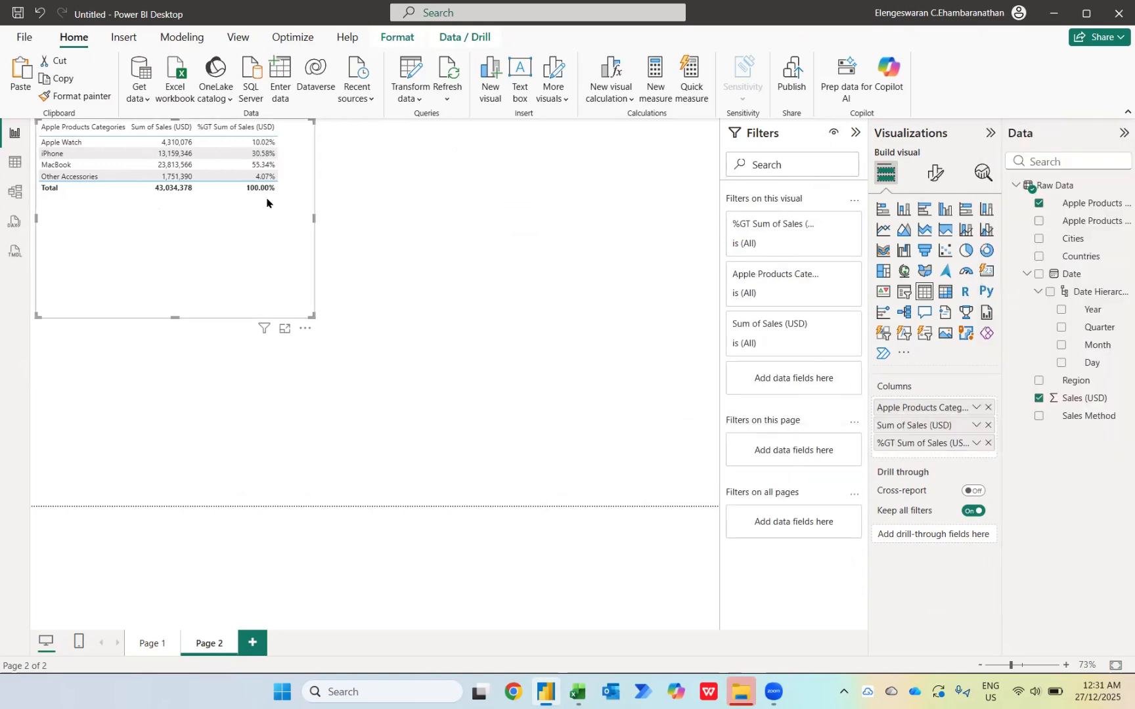
{"action": "left_click", "coordinate": [200, 131]}
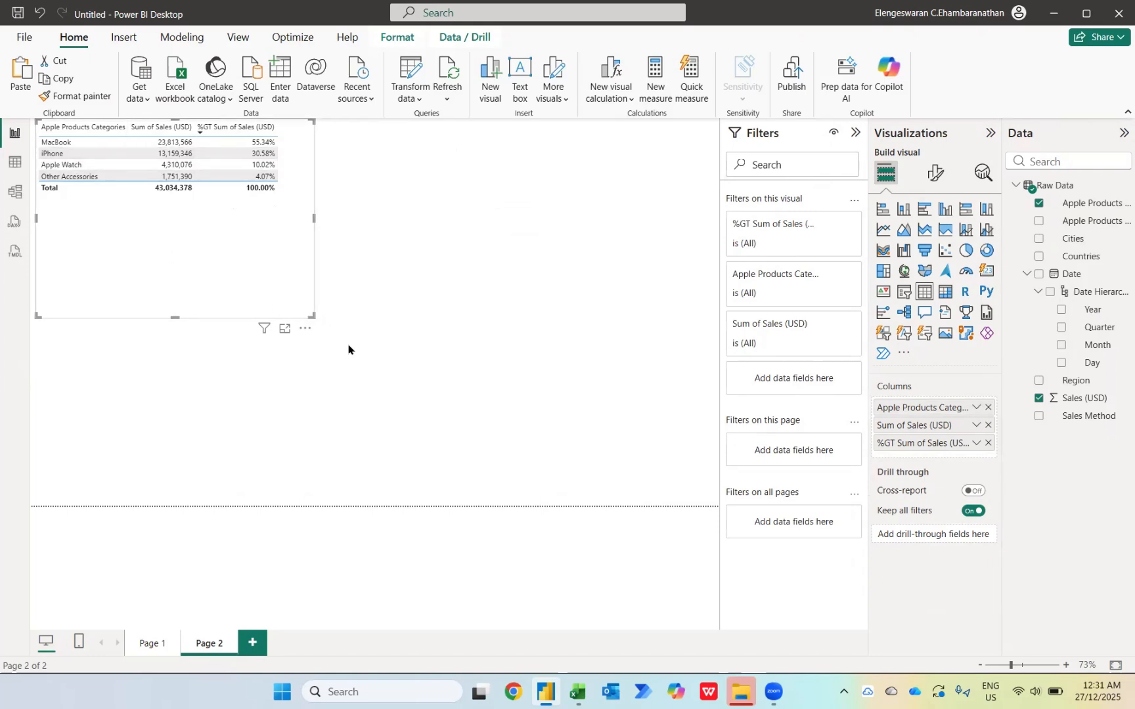
Enlarge the table and set the font size of its values to 20
{"action": "left_click_drag", "start_coordinate": [314, 316], "coordinate": [352, 347]}
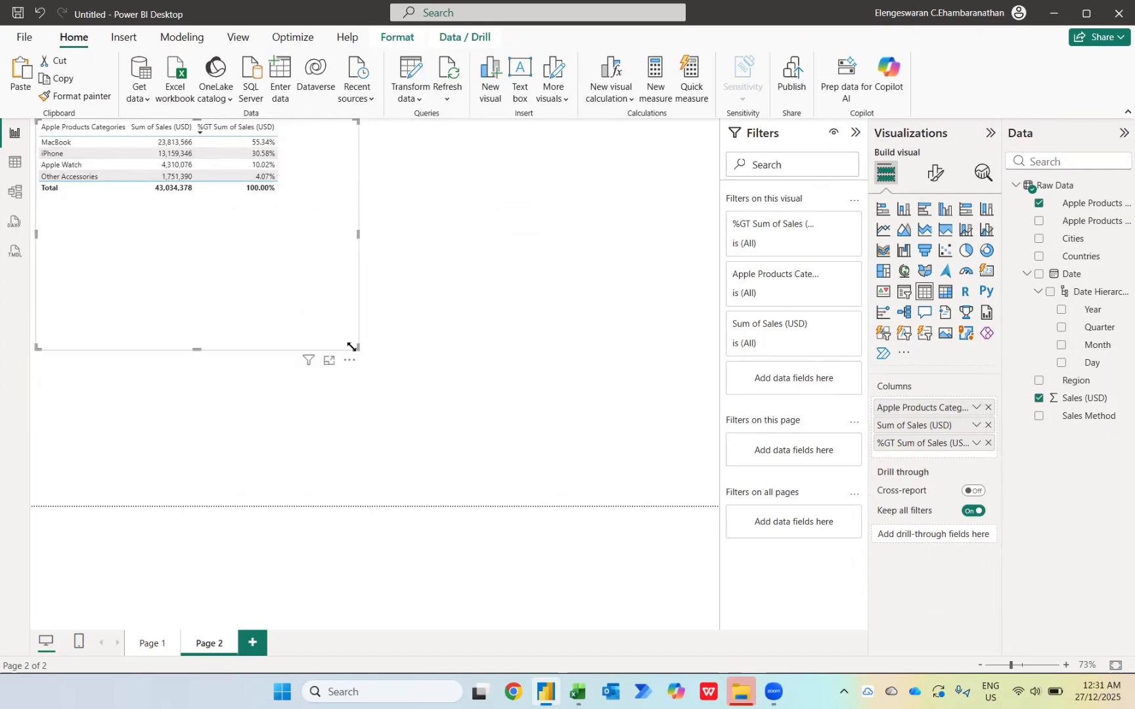
{"action": "left_click", "coordinate": [936, 173]}
{"action": "left_click", "coordinate": [936, 338]}
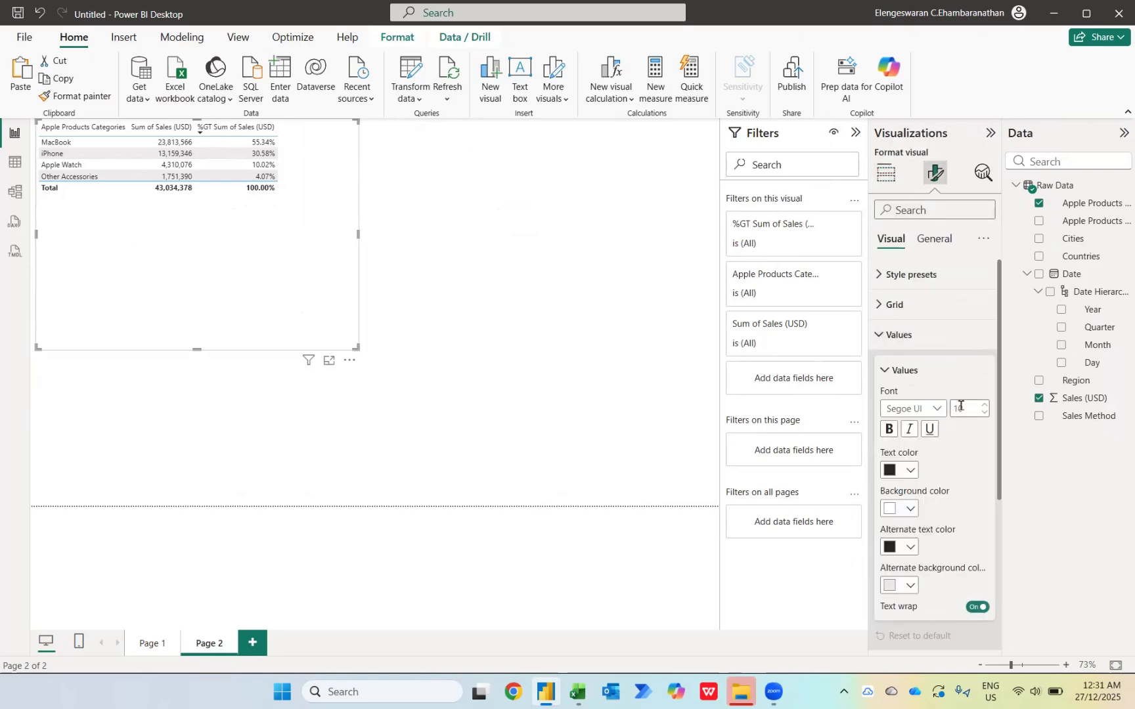
{"action": "type", "text": "20"}
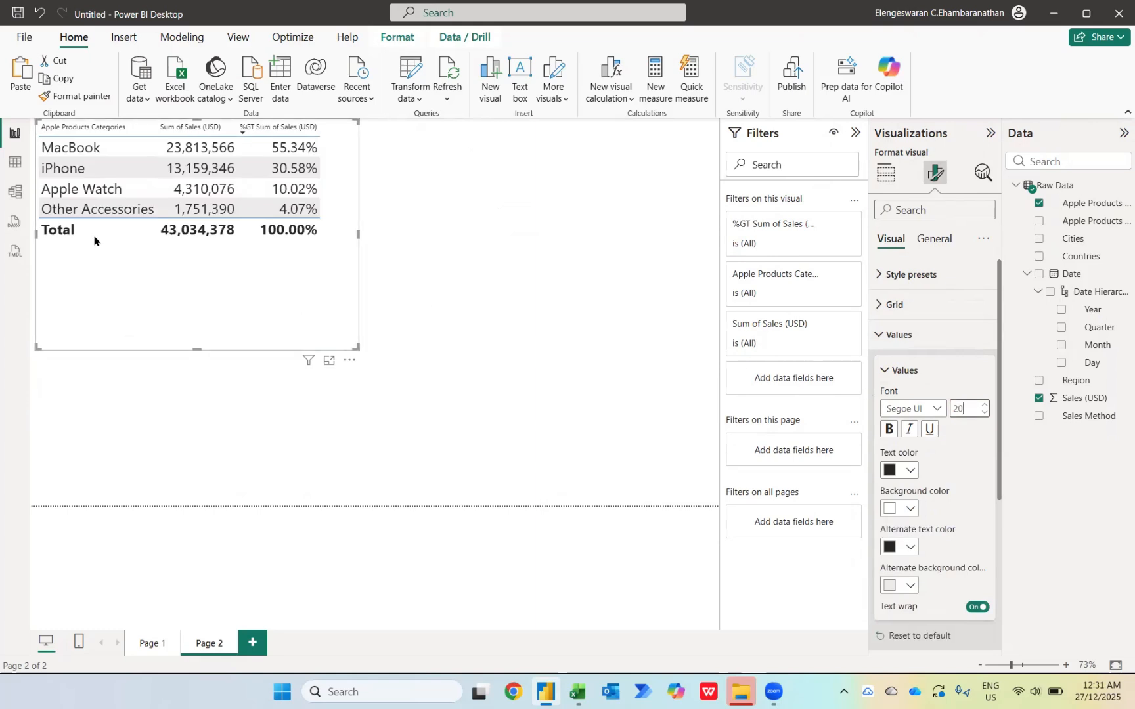
{"action": "left_click", "coordinate": [888, 335]}
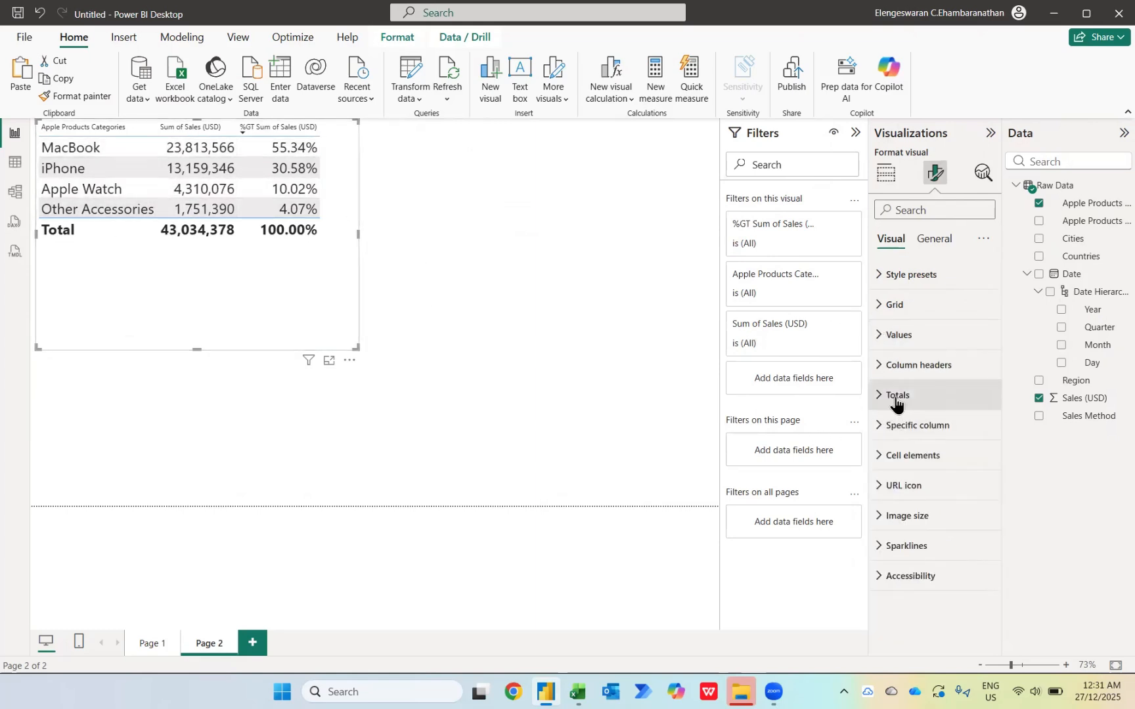
Set the font size of the table's column headers to 20
{"action": "left_click", "coordinate": [886, 365]}
{"action": "left_click", "coordinate": [961, 439]}
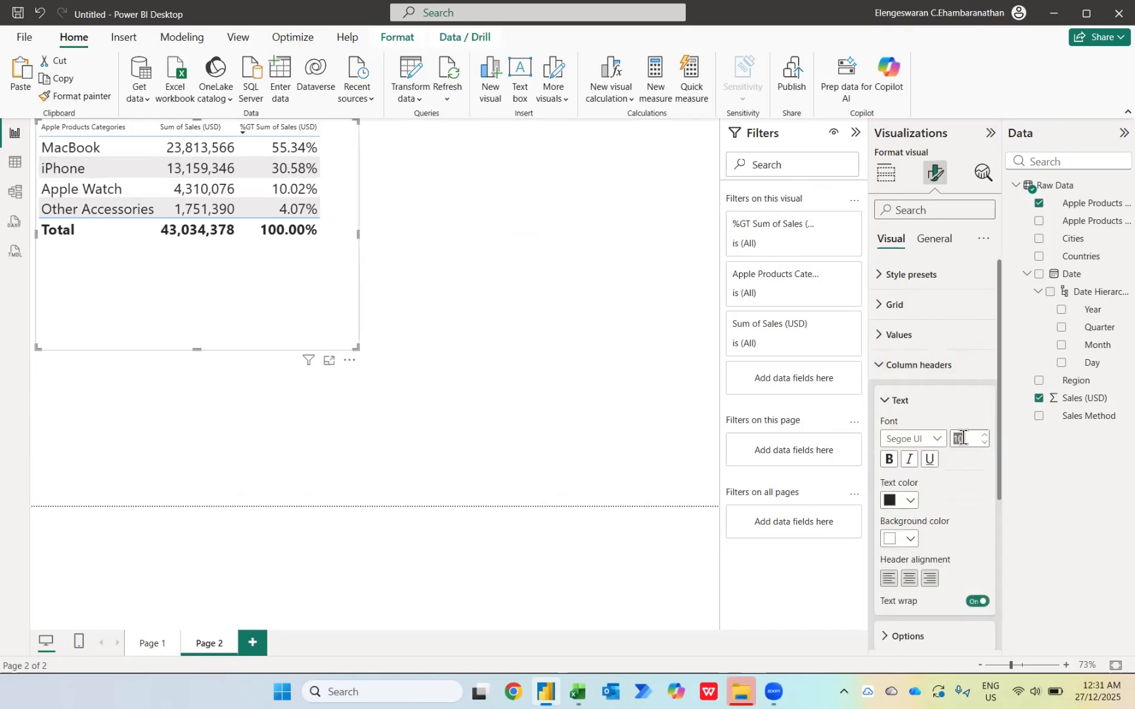
{"action": "type", "text": "20"}
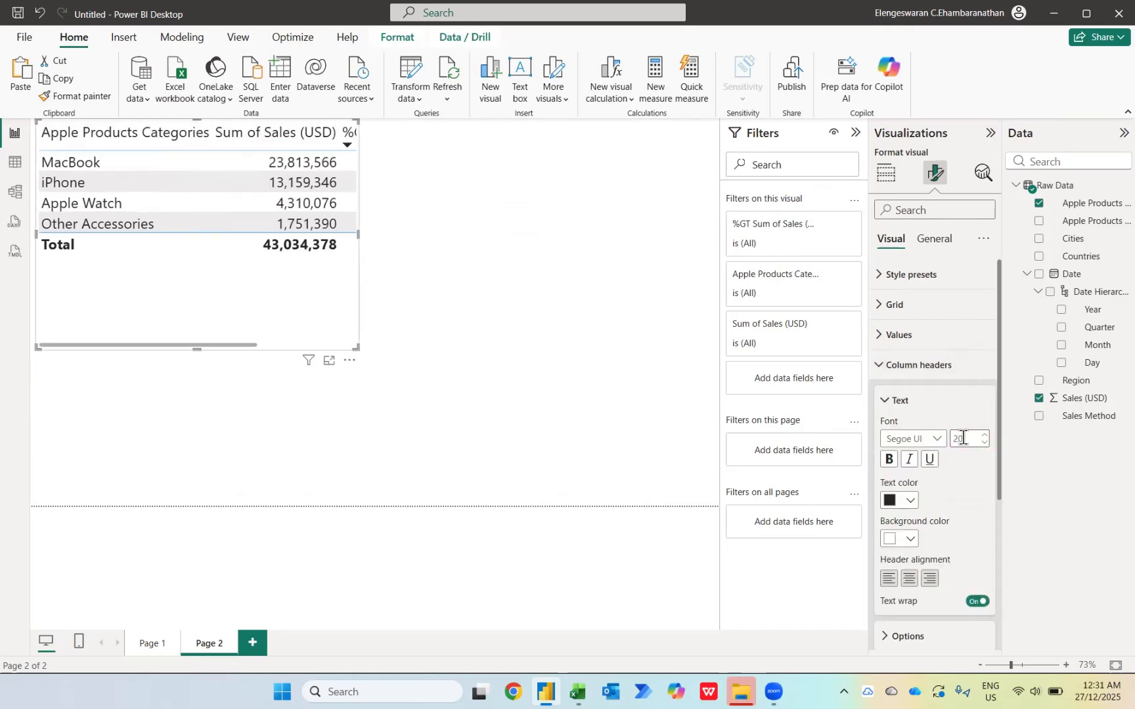
Apply the Alternating rows style preset to the table and widen the visual
{"action": "left_click", "coordinate": [891, 275]}
{"action": "left_click", "coordinate": [926, 324]}
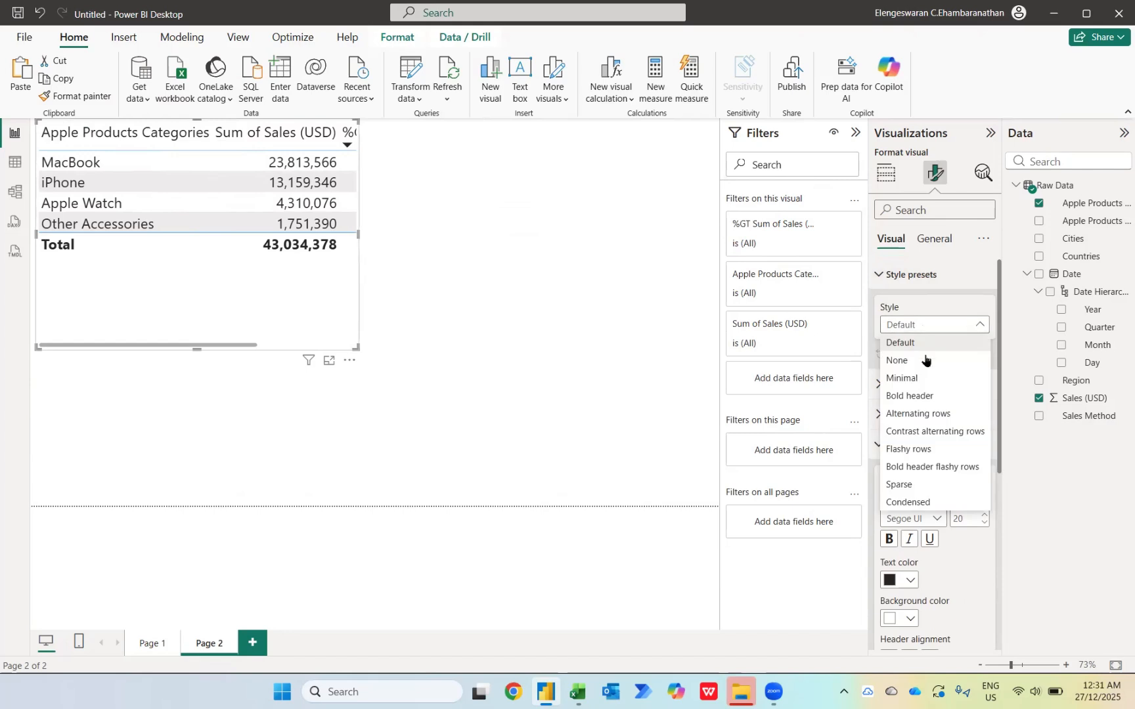
{"action": "left_click", "coordinate": [918, 414]}
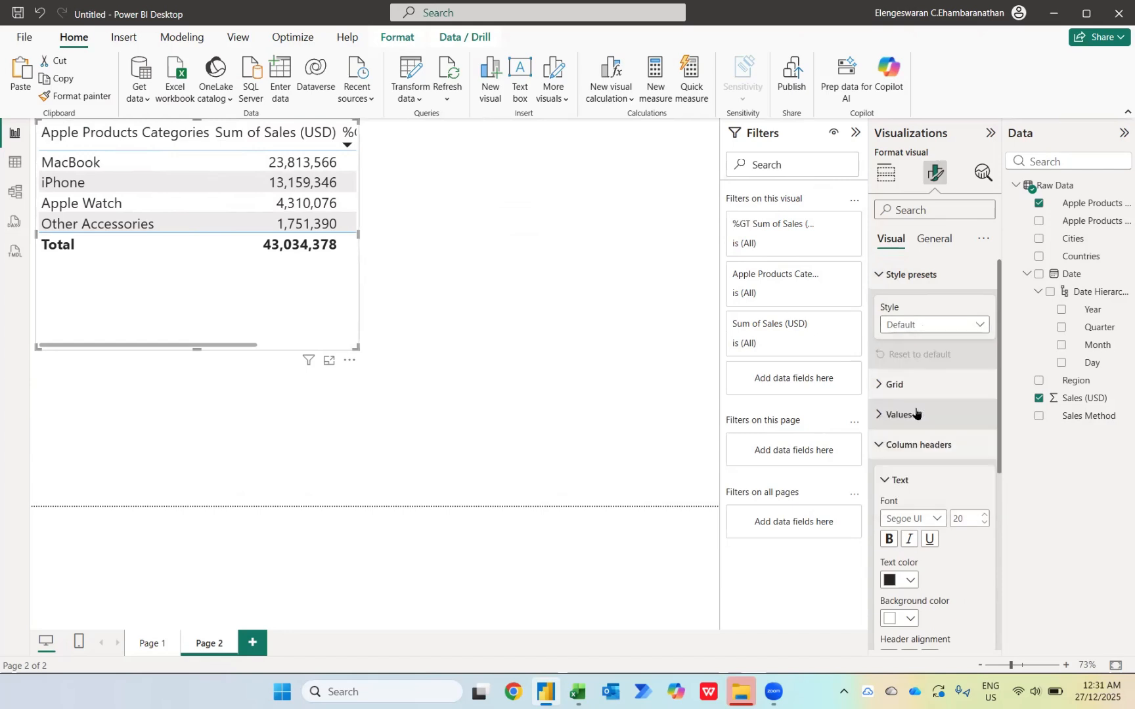
{"action": "left_click_drag", "start_coordinate": [357, 347], "coordinate": [402, 363]}
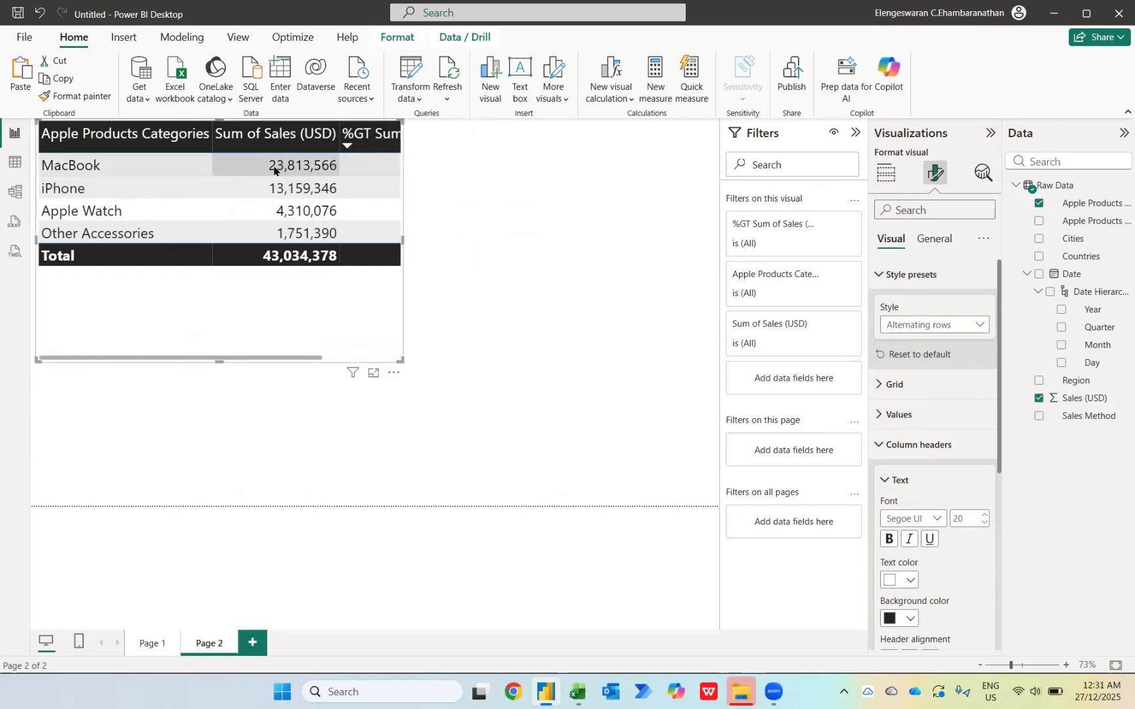
Rename the Sum of Sales (USD) column to Total Sales (USD) for this table
{"action": "left_click", "coordinate": [884, 174]}
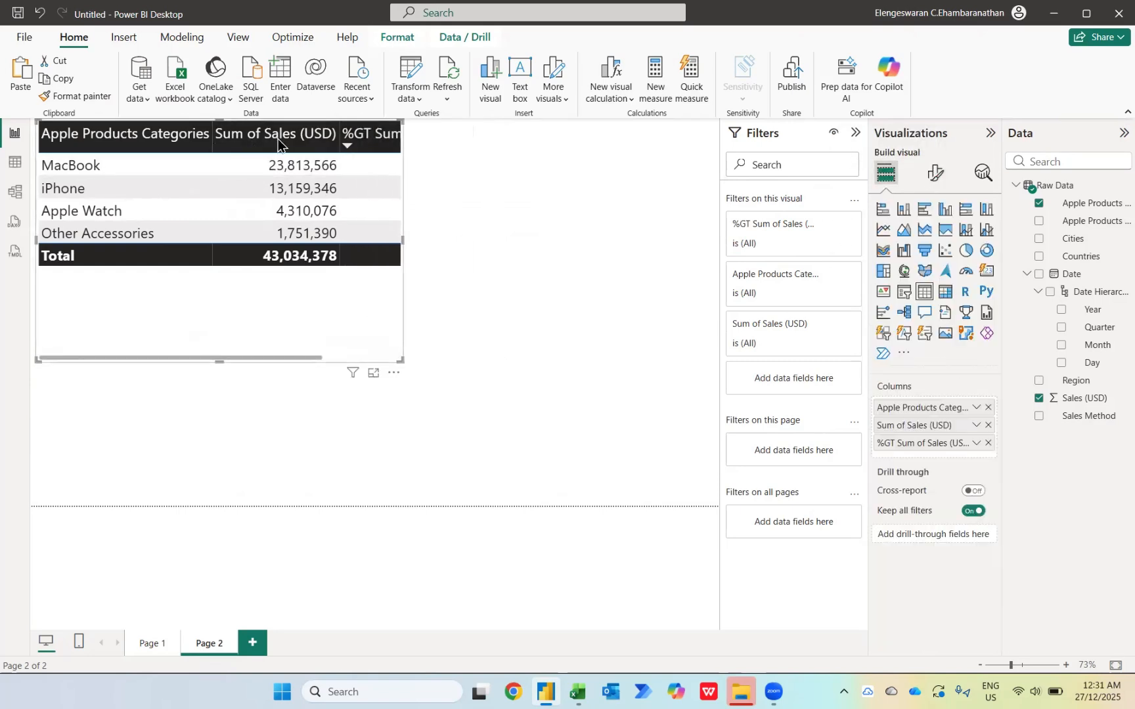
{"action": "double_click", "coordinate": [907, 424]}
{"action": "key", "text": "Caps_Lock"}
{"action": "type", "text": "t"}
{"action": "key", "text": "Caps_Lock"}
{"action": "type", "text": "OTAL"}
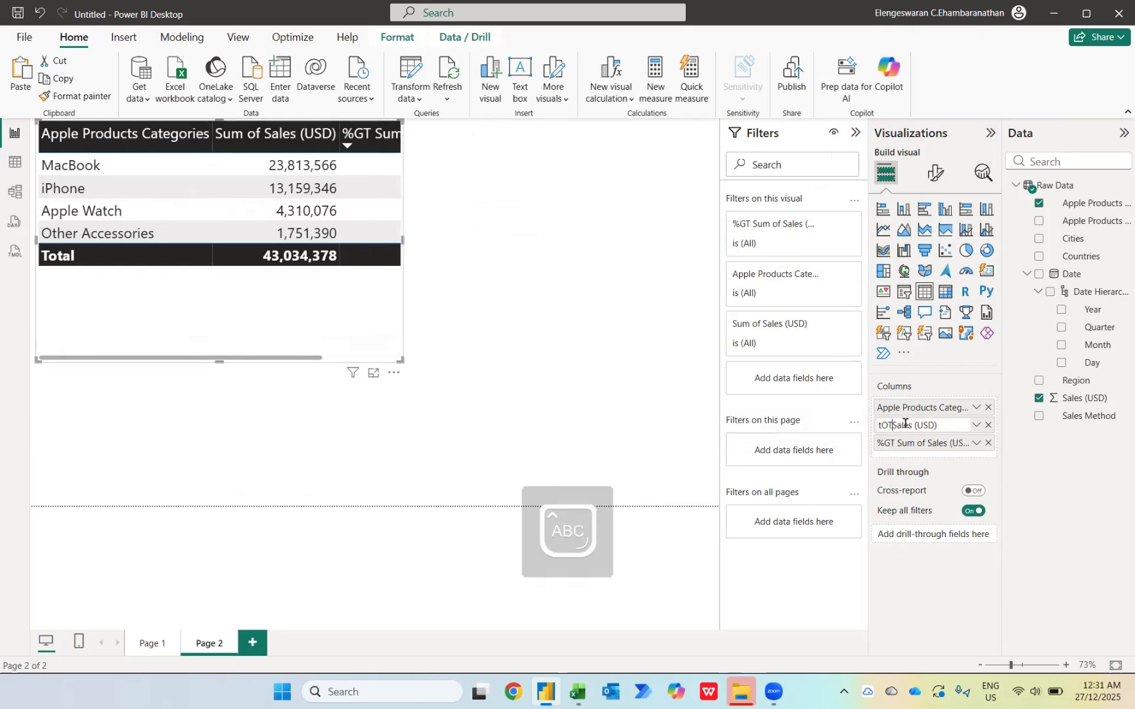
{"action": "key", "text": "shift+Home"}
{"action": "key", "text": "BackSpace"}
{"action": "key", "text": "Caps_Lock"}
{"action": "type", "text": "Total"}
{"action": "key", "text": "Return"}
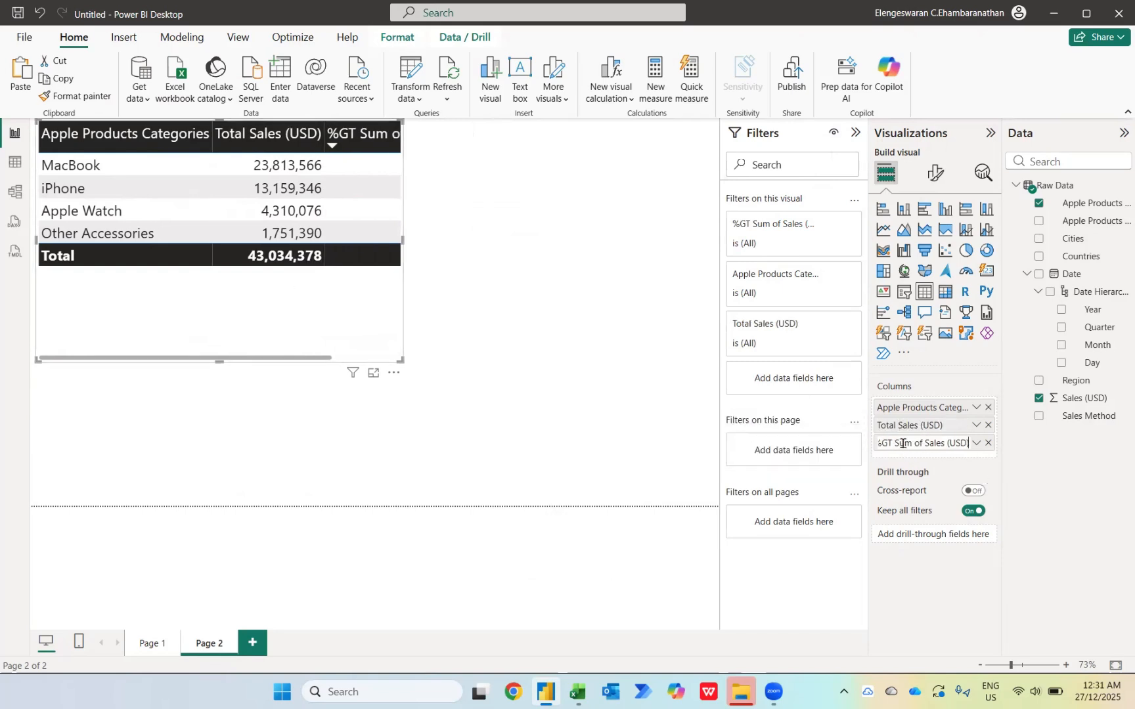
Rename the percent of grand total column to Allocation (%) and widen the table to fit all its columns
{"action": "double_click", "coordinate": [903, 444]}
{"action": "key", "text": "Caps_Lock"}
{"action": "type", "text": "A"}
{"action": "key", "text": "Caps_Lock"}
{"action": "type", "text": "llocation ("}
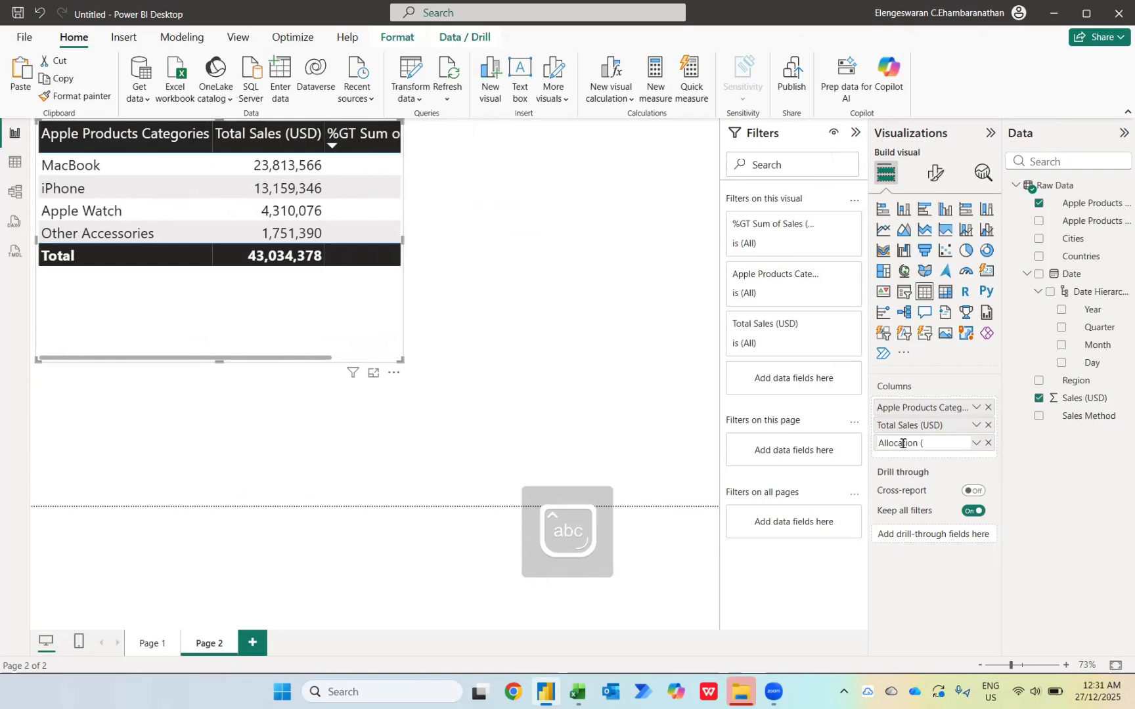
{"action": "type", "text": "%)"}
{"action": "key", "text": "Return"}
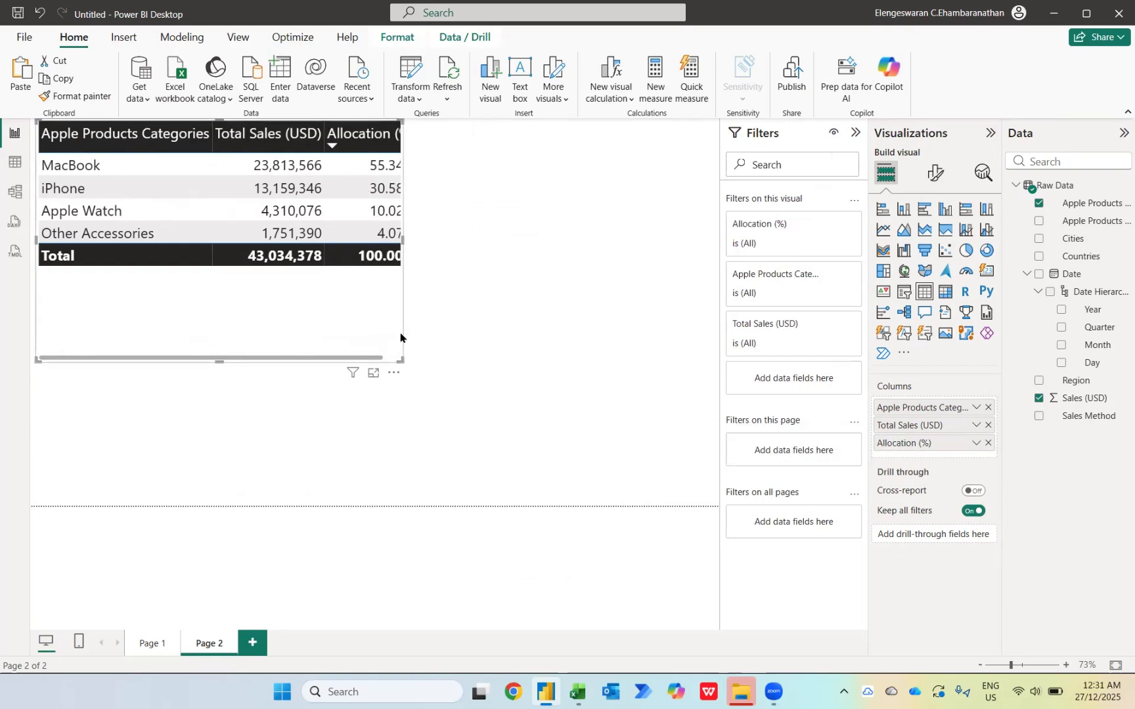
{"action": "left_click_drag", "start_coordinate": [403, 356], "coordinate": [521, 330]}
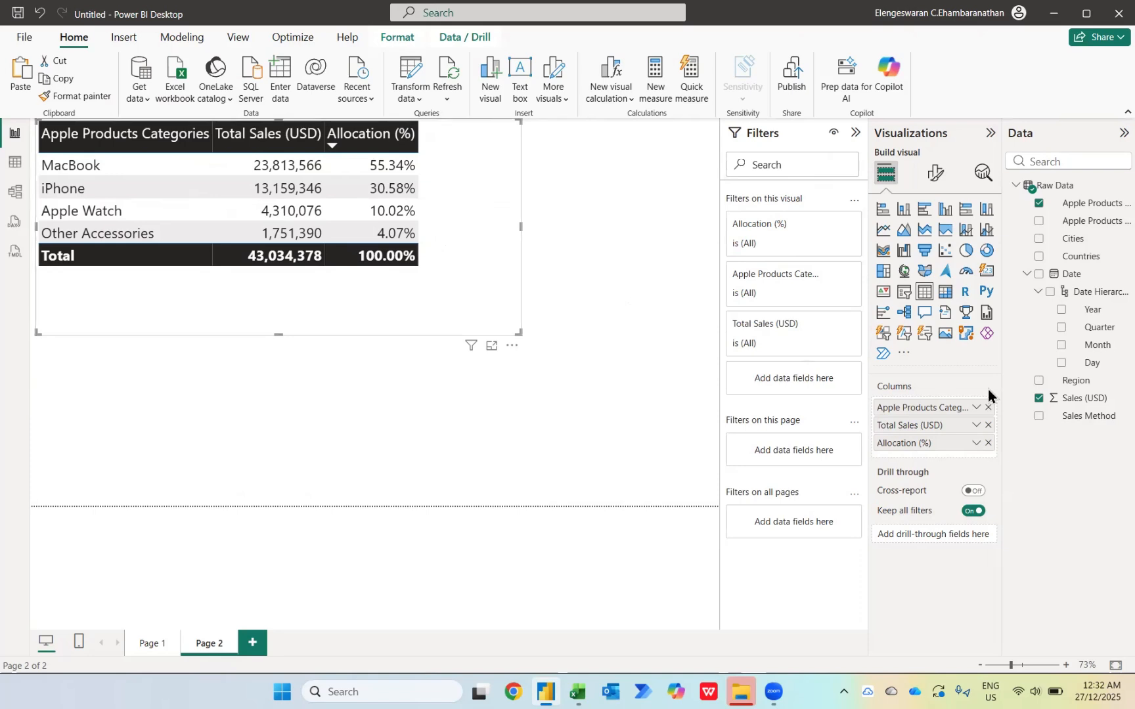
Add Sales (USD) to the table again, summarized as Average, and widen the table to fit the new column
{"action": "left_click_drag", "start_coordinate": [1095, 407], "coordinate": [957, 457]}
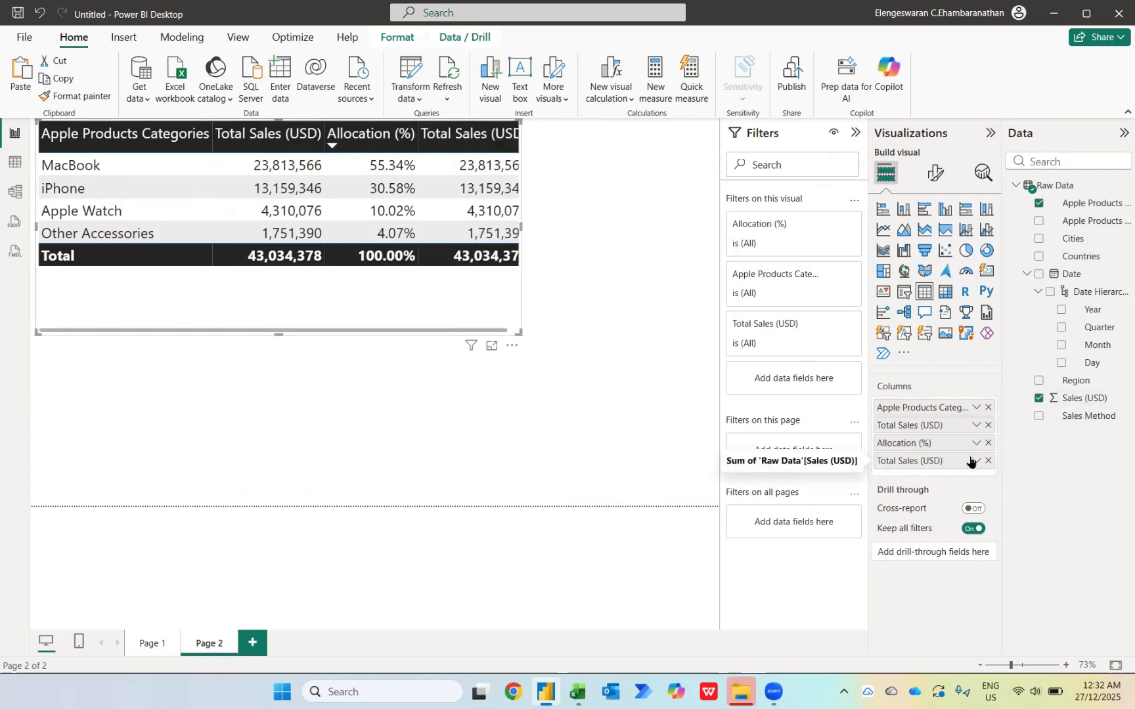
{"action": "left_click", "coordinate": [976, 462]}
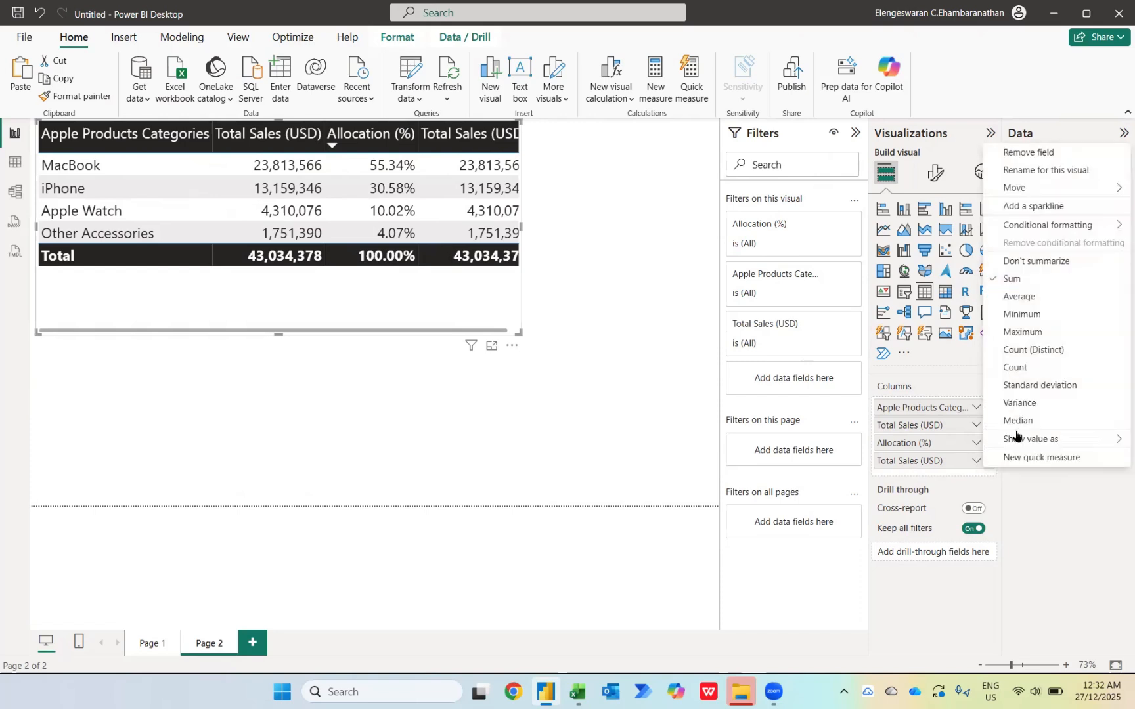
{"action": "left_click", "coordinate": [1017, 298]}
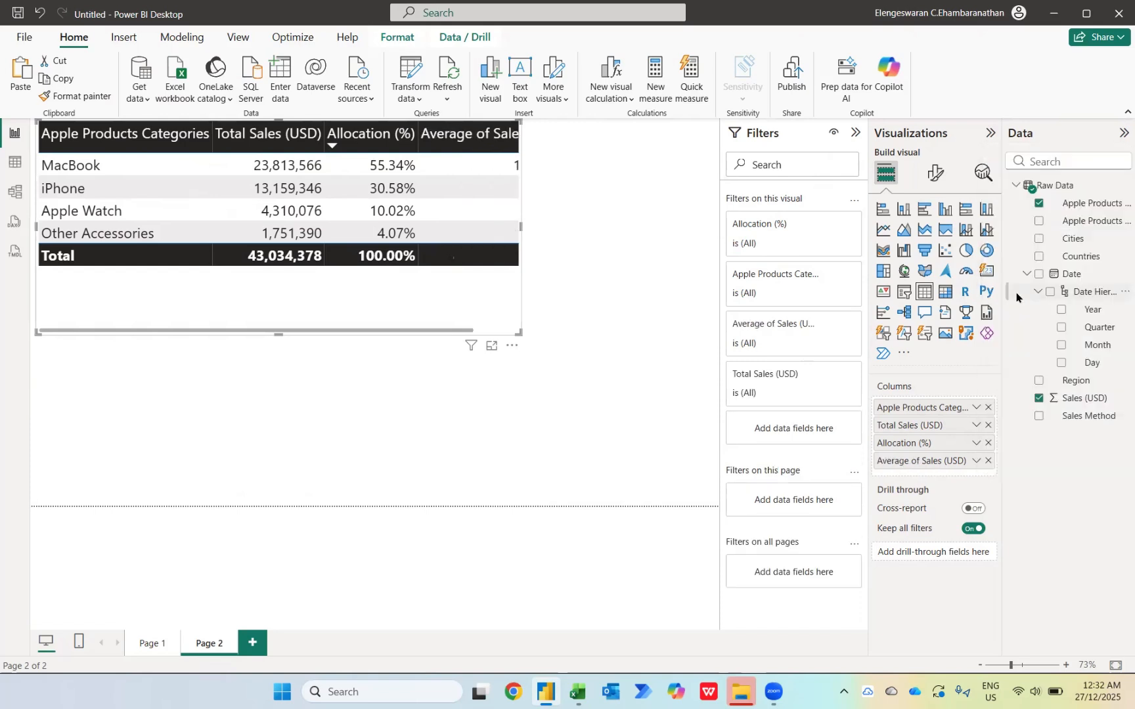
{"action": "left_click_drag", "start_coordinate": [522, 228], "coordinate": [609, 236]}
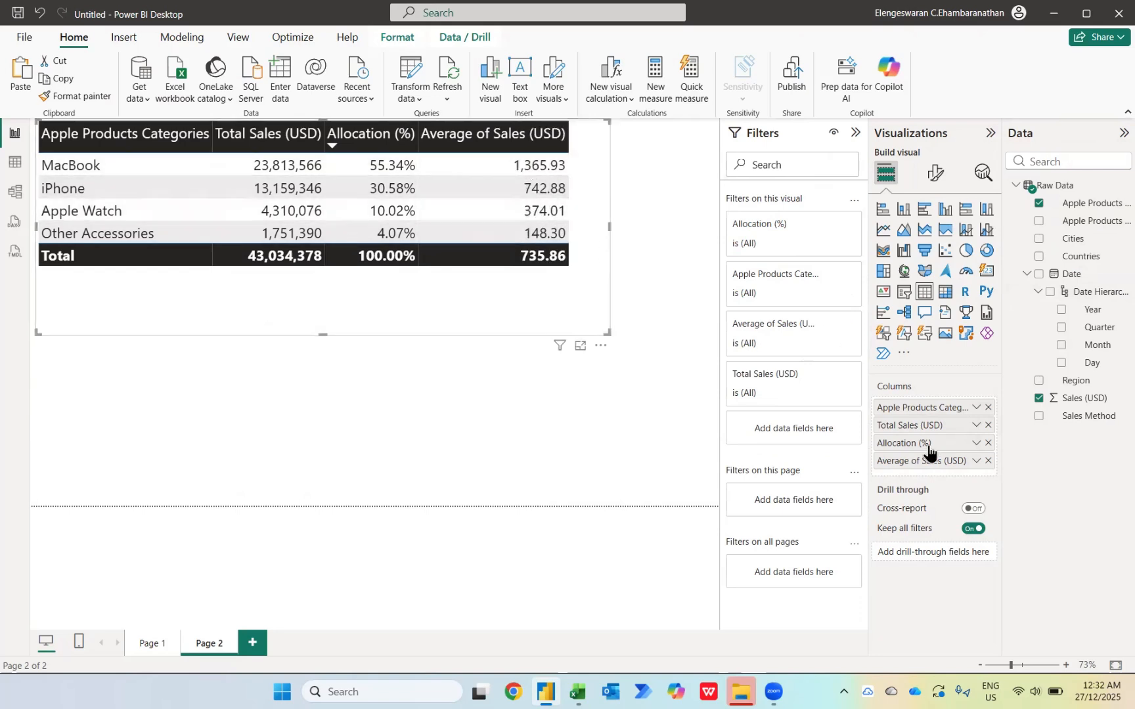
Turn on data bars in the cell elements of the Average of Sales (USD) column
{"action": "left_click", "coordinate": [935, 173]}
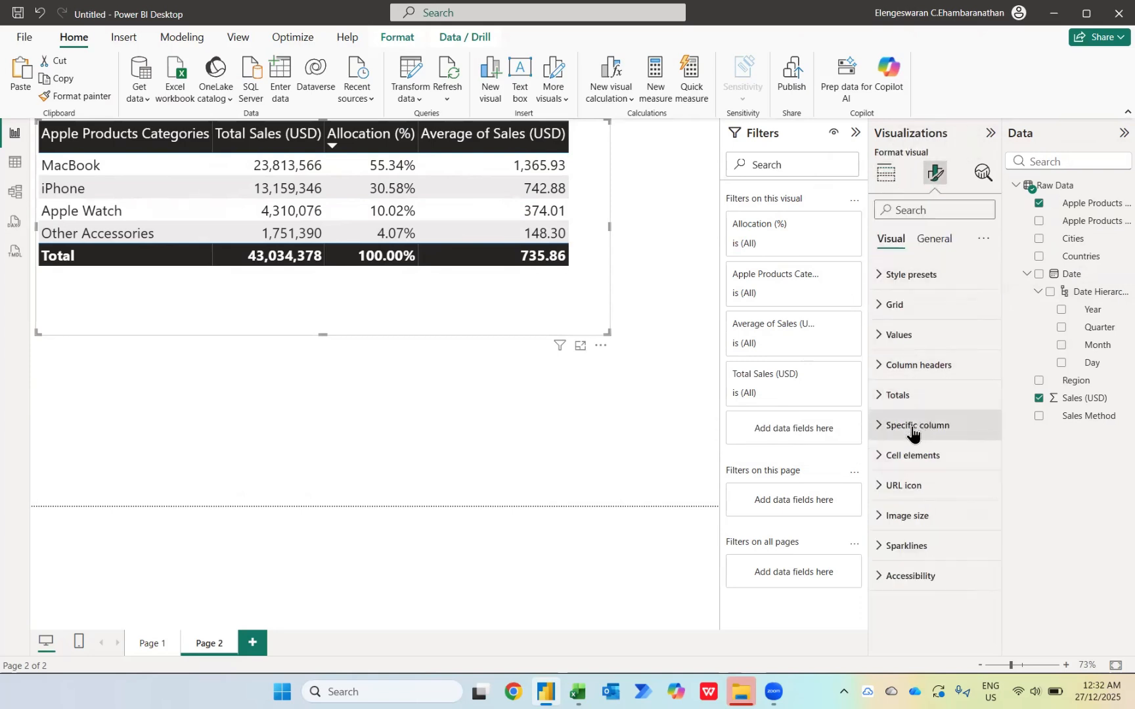
{"action": "left_click", "coordinate": [881, 455]}
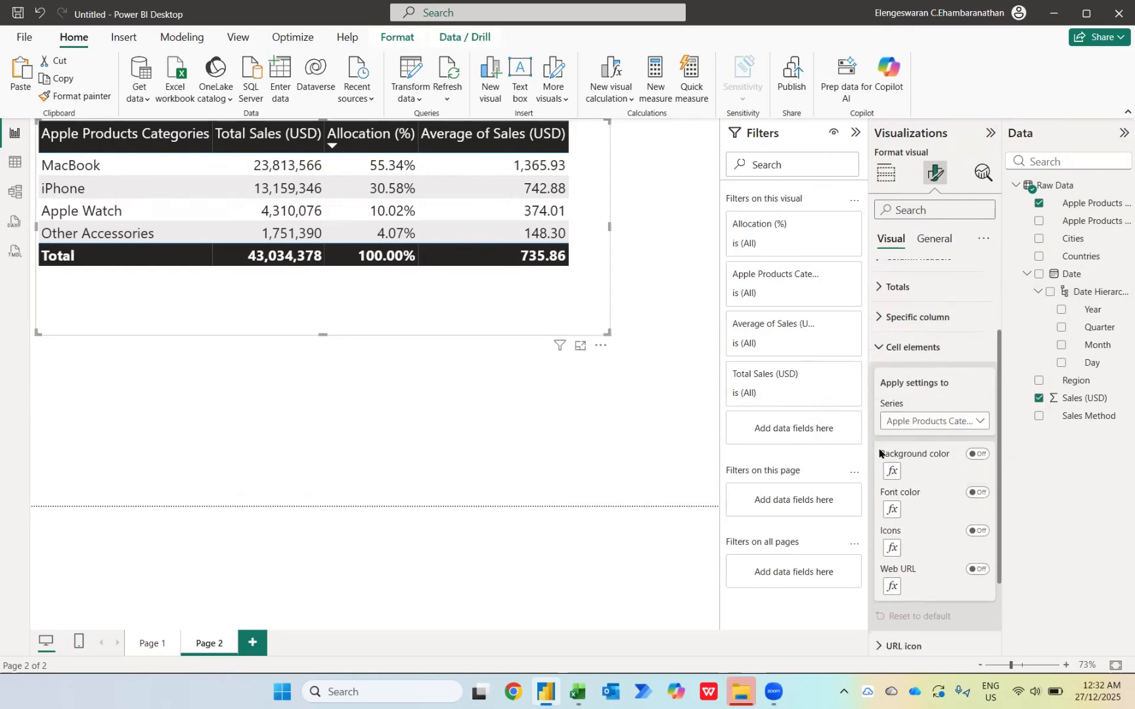
{"action": "left_click", "coordinate": [933, 421]}
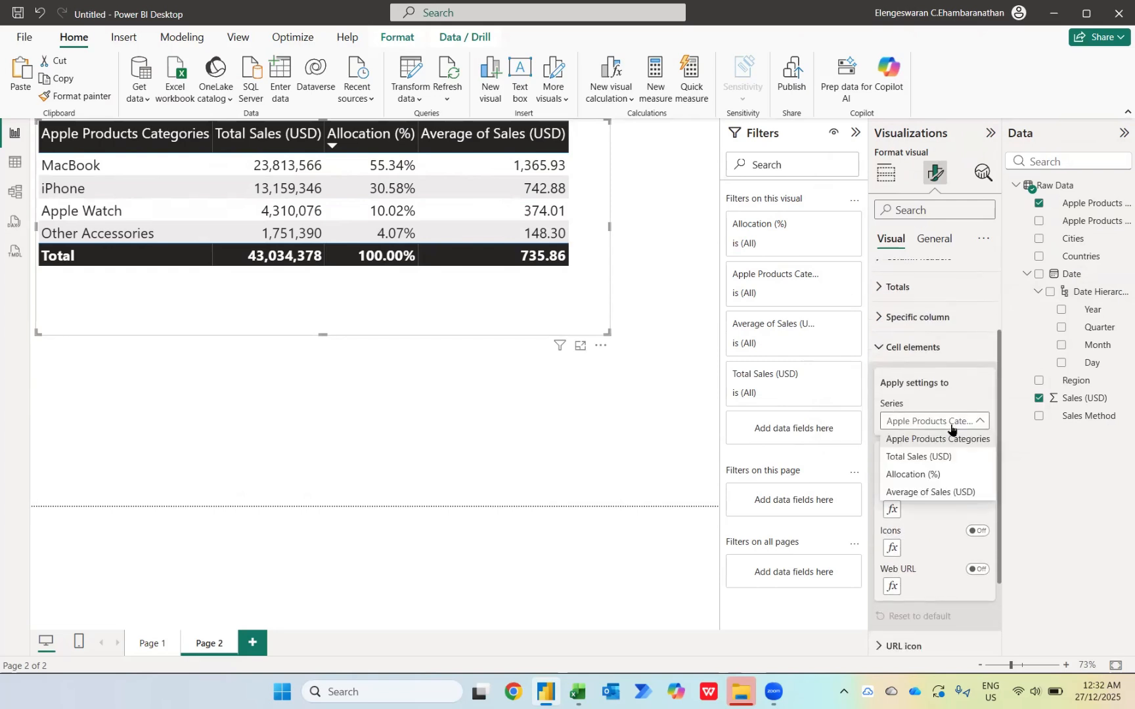
{"action": "left_click", "coordinate": [926, 492]}
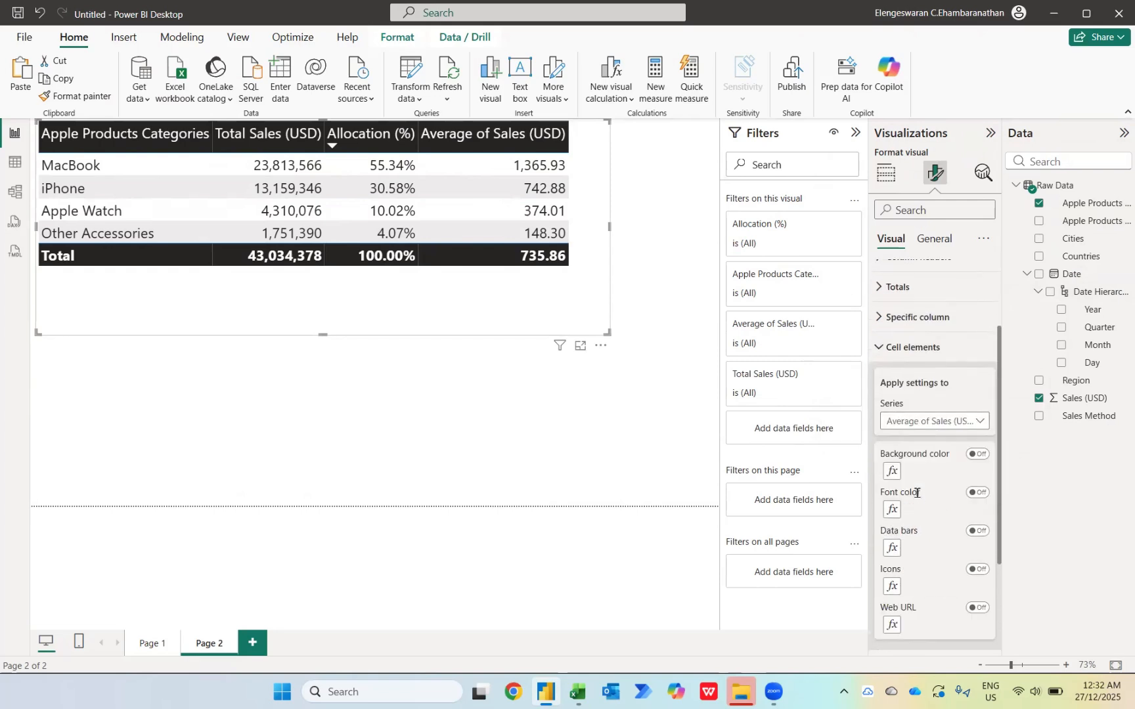
{"action": "left_click", "coordinate": [976, 532]}
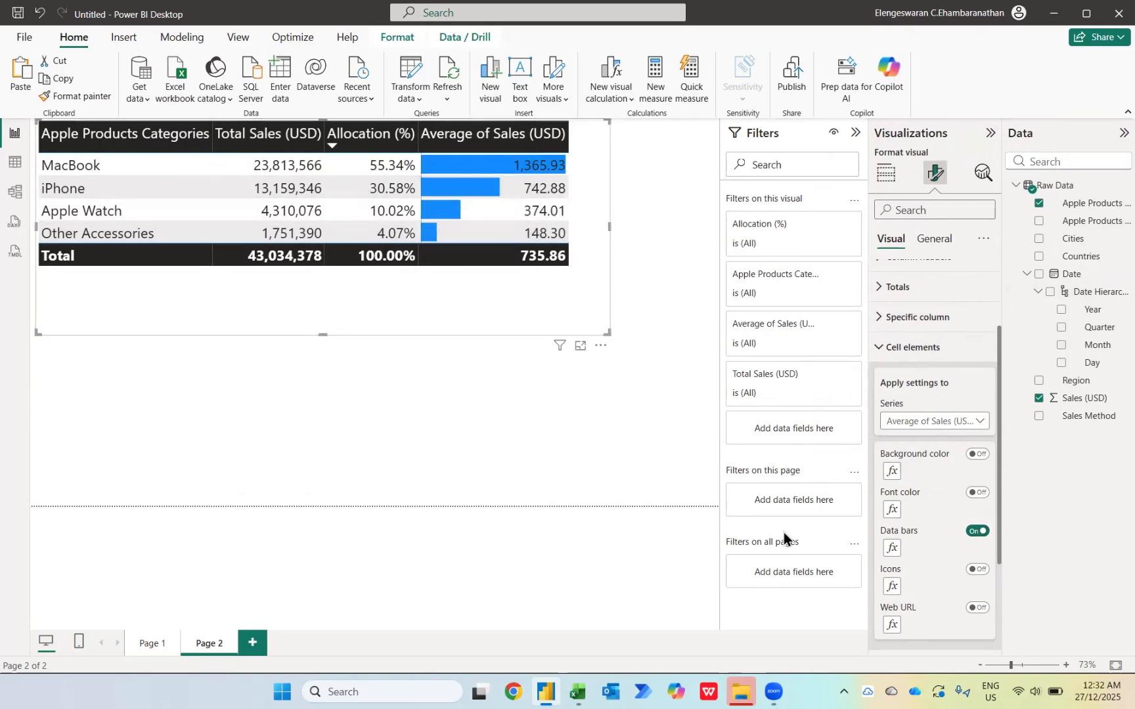
Set the average column's data bars to show the bar only, with a dark navy positive bar color
{"action": "left_click", "coordinate": [891, 548]}
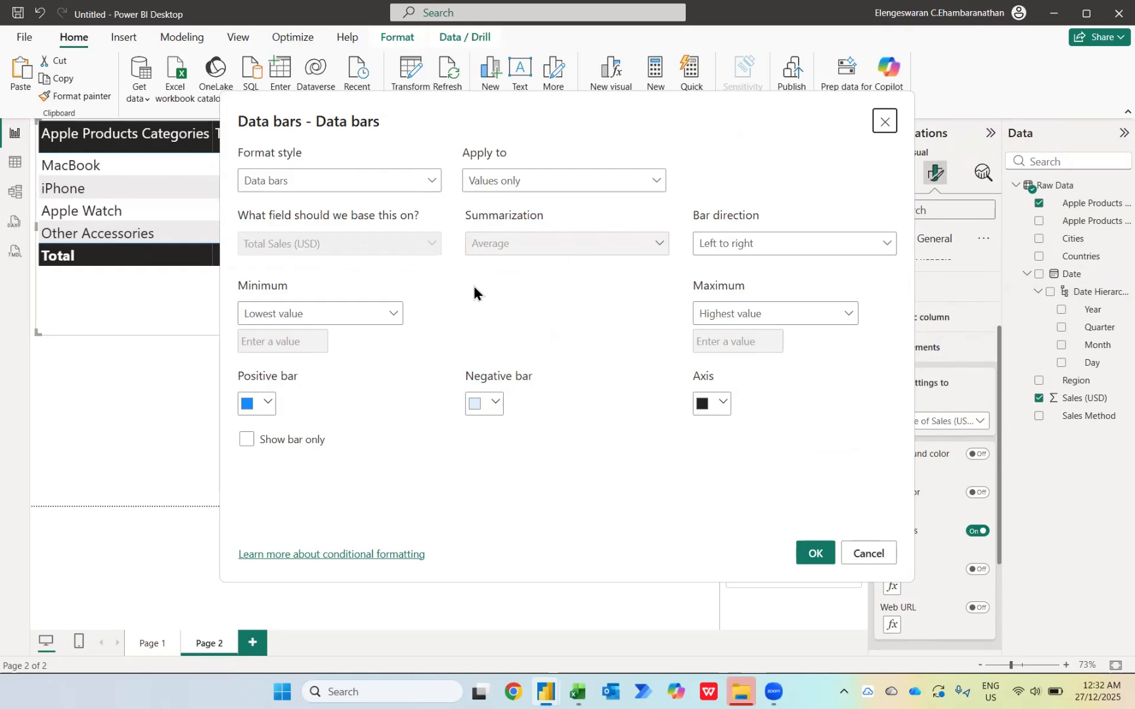
{"action": "left_click", "coordinate": [263, 439]}
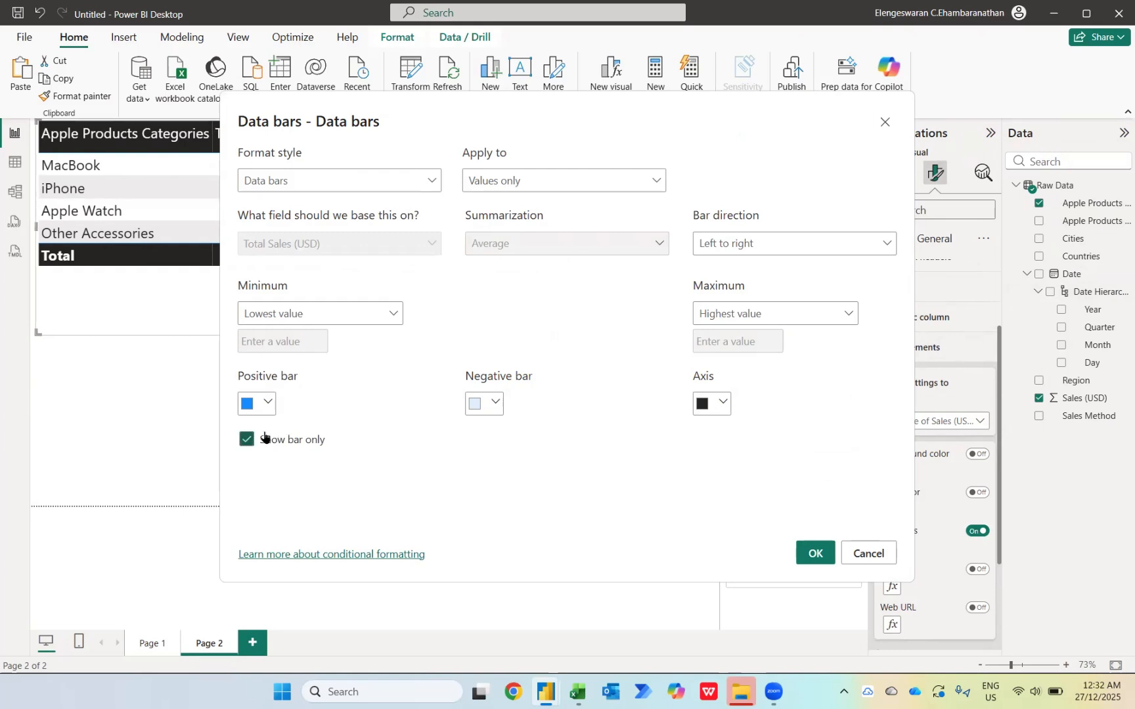
{"action": "left_click", "coordinate": [272, 402]}
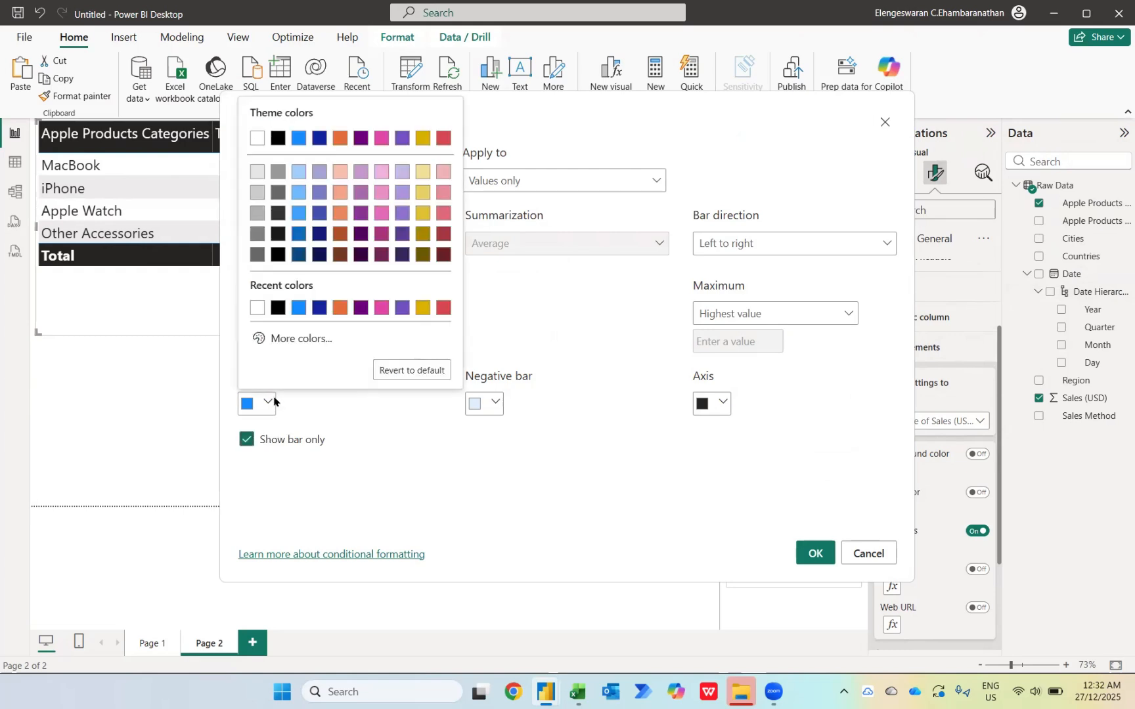
{"action": "left_click", "coordinate": [319, 258]}
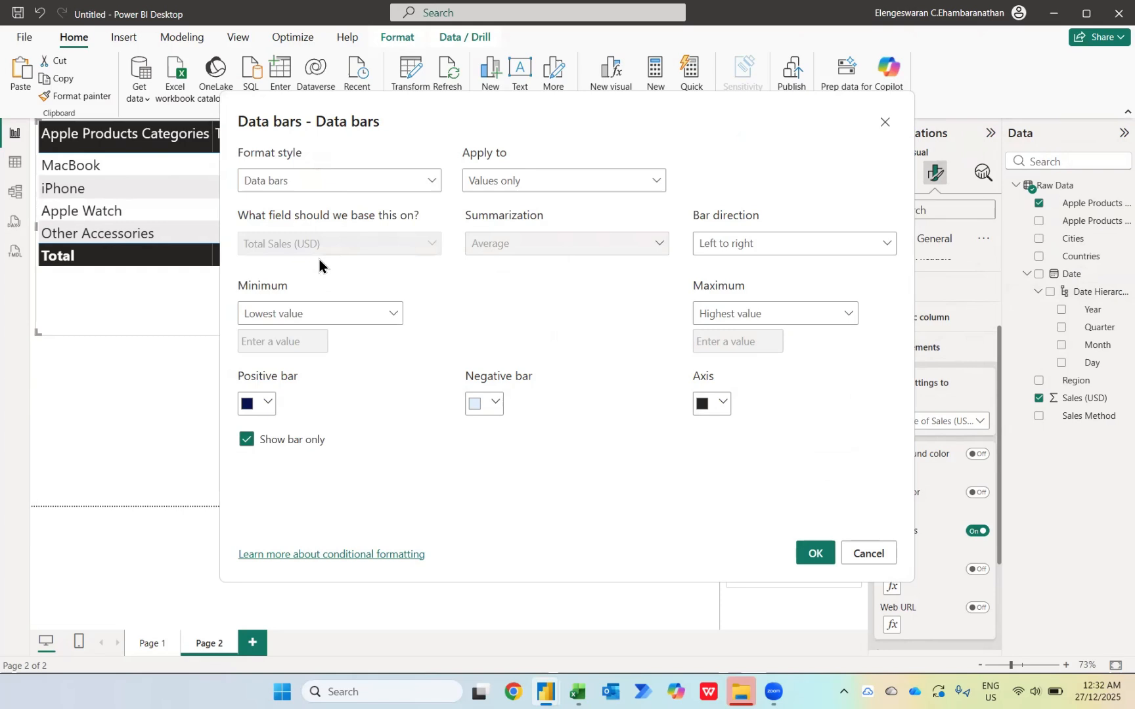
{"action": "left_click", "coordinate": [810, 557]}
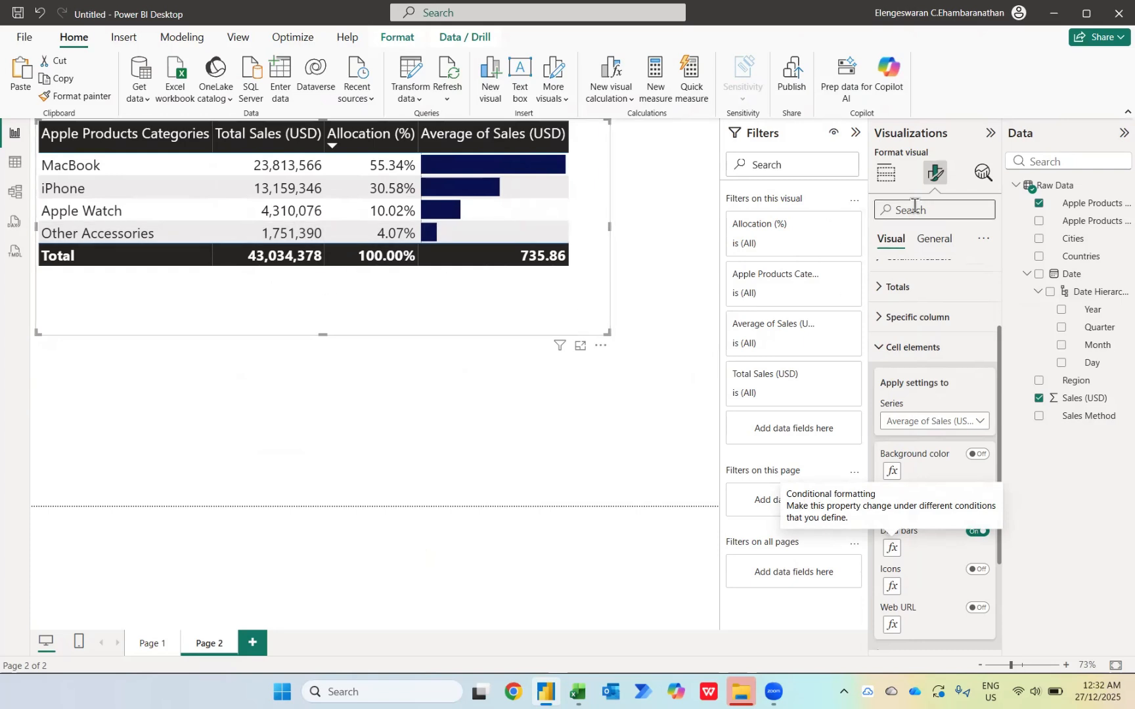
Turn off the table's totals row and rename the Average of Sales (USD) column to Performance
{"action": "left_click", "coordinate": [890, 295]}
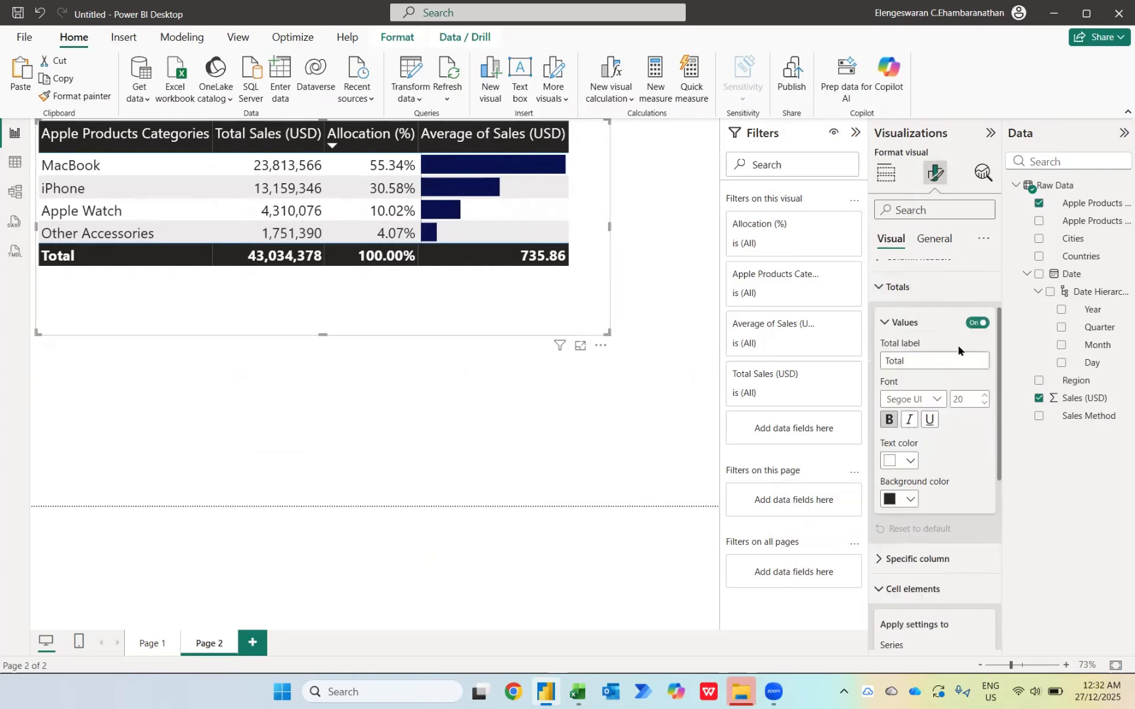
{"action": "left_click", "coordinate": [979, 327]}
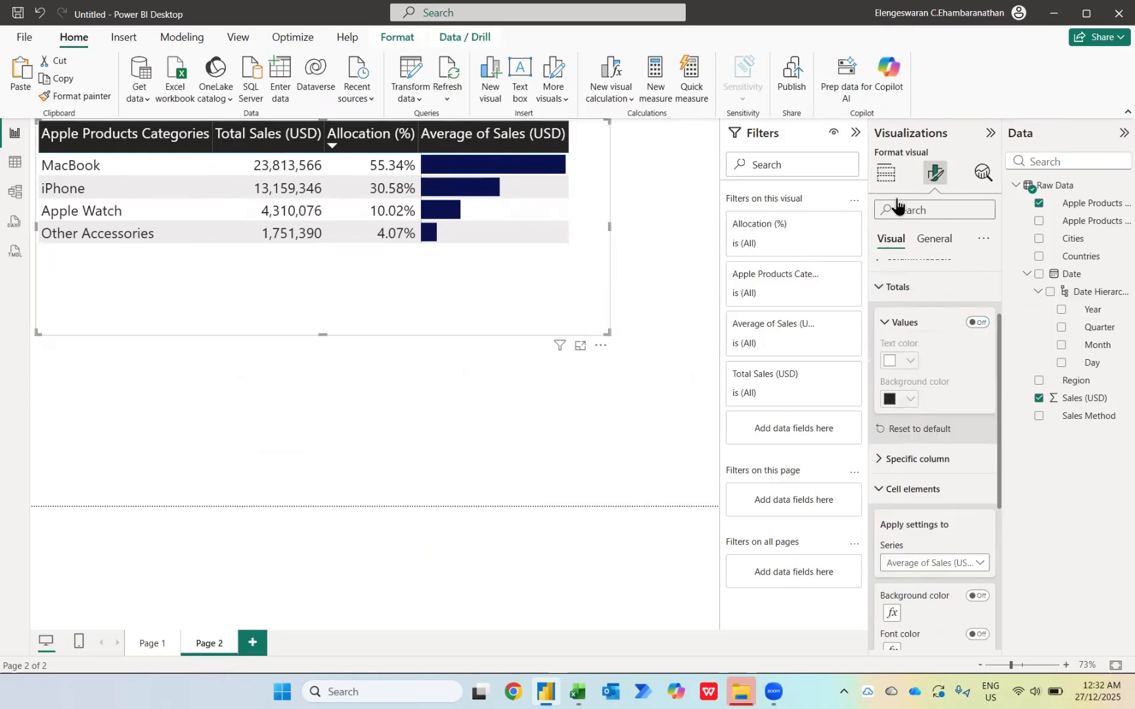
{"action": "left_click", "coordinate": [890, 176]}
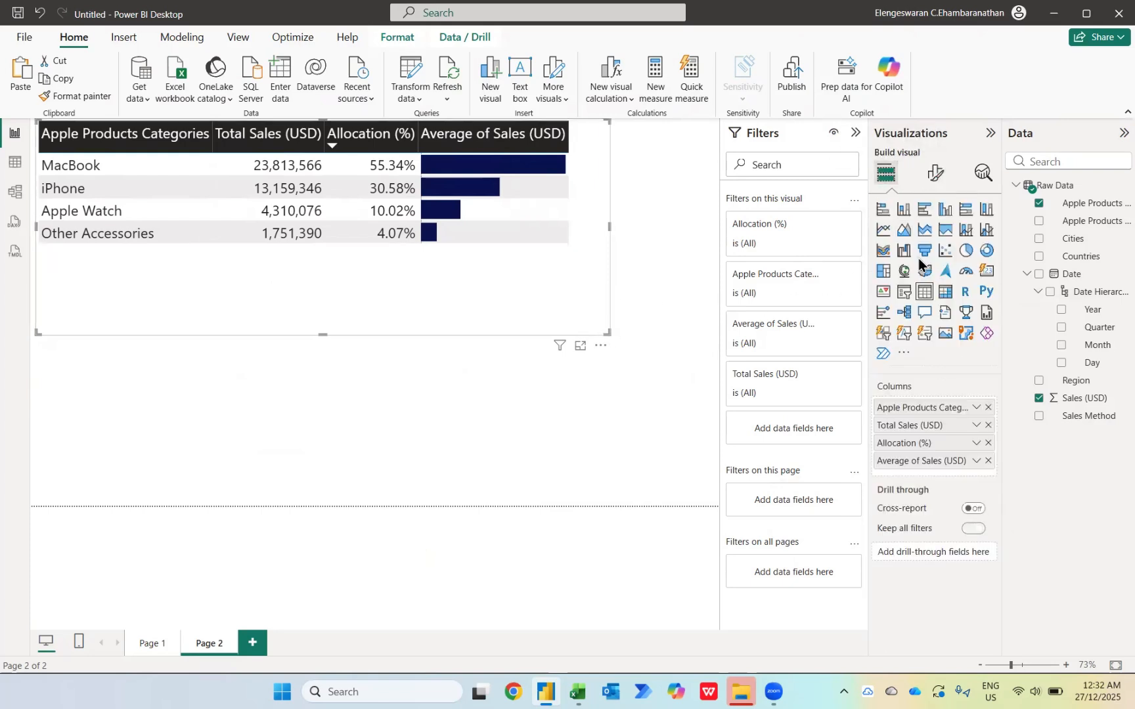
{"action": "double_click", "coordinate": [925, 461]}
{"action": "key", "text": "Caps_Lock"}
{"action": "type", "text": "Perfo"}
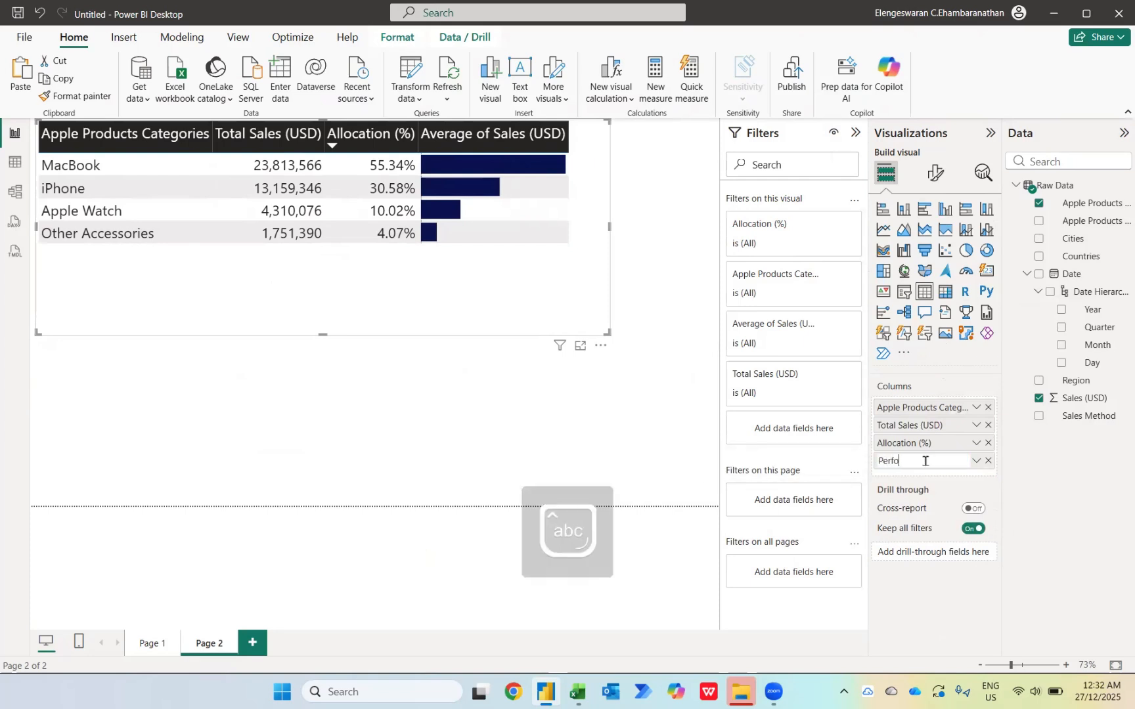
{"action": "type", "text": "rmance"}
{"action": "key", "text": "Return"}
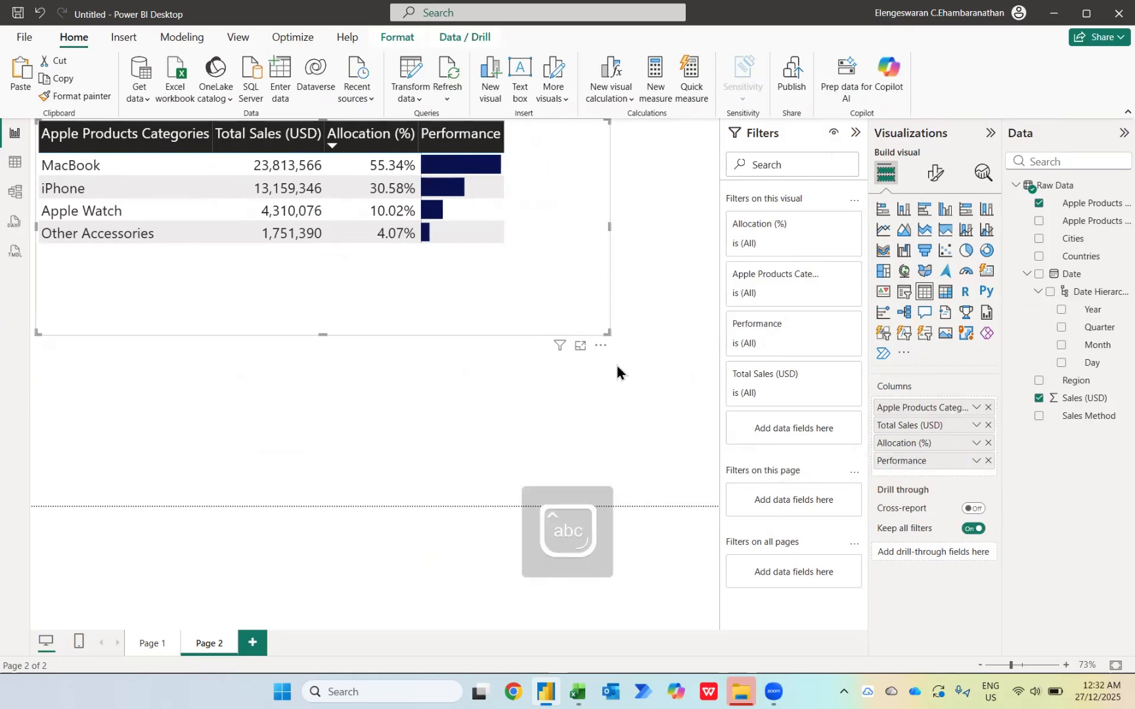
Shrink the table visual to fit its content and move it down to leave space above it
{"action": "left_click_drag", "start_coordinate": [600, 329], "coordinate": [527, 255]}
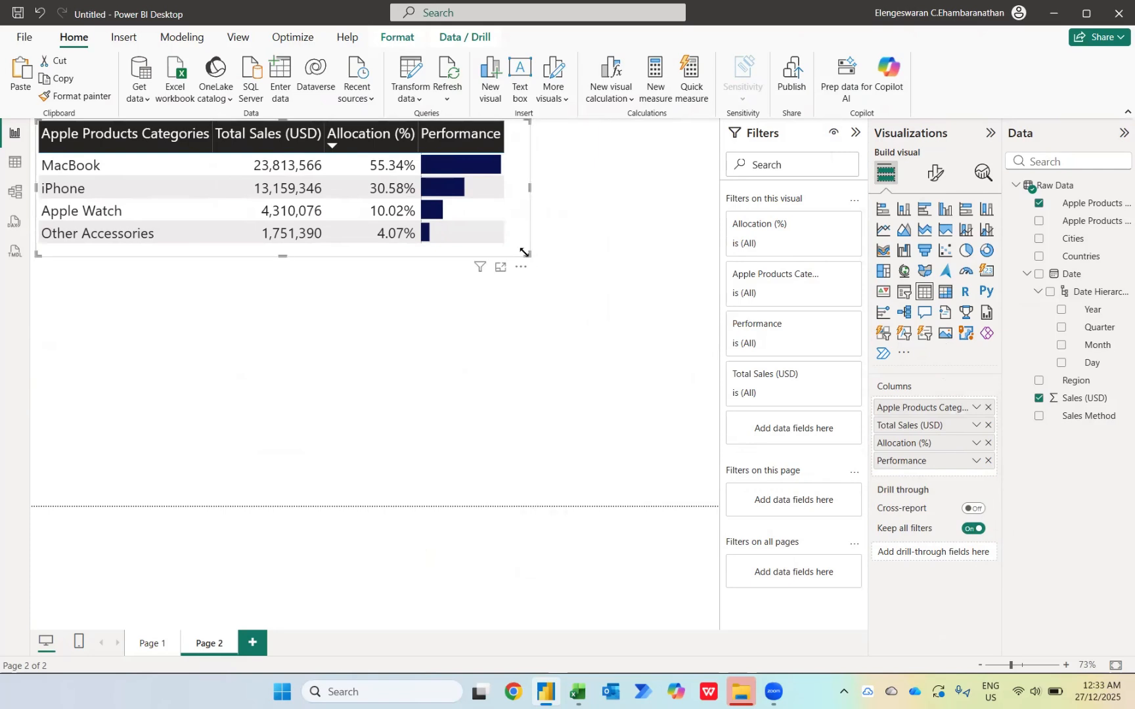
{"action": "left_click_drag", "start_coordinate": [383, 251], "coordinate": [358, 299]}
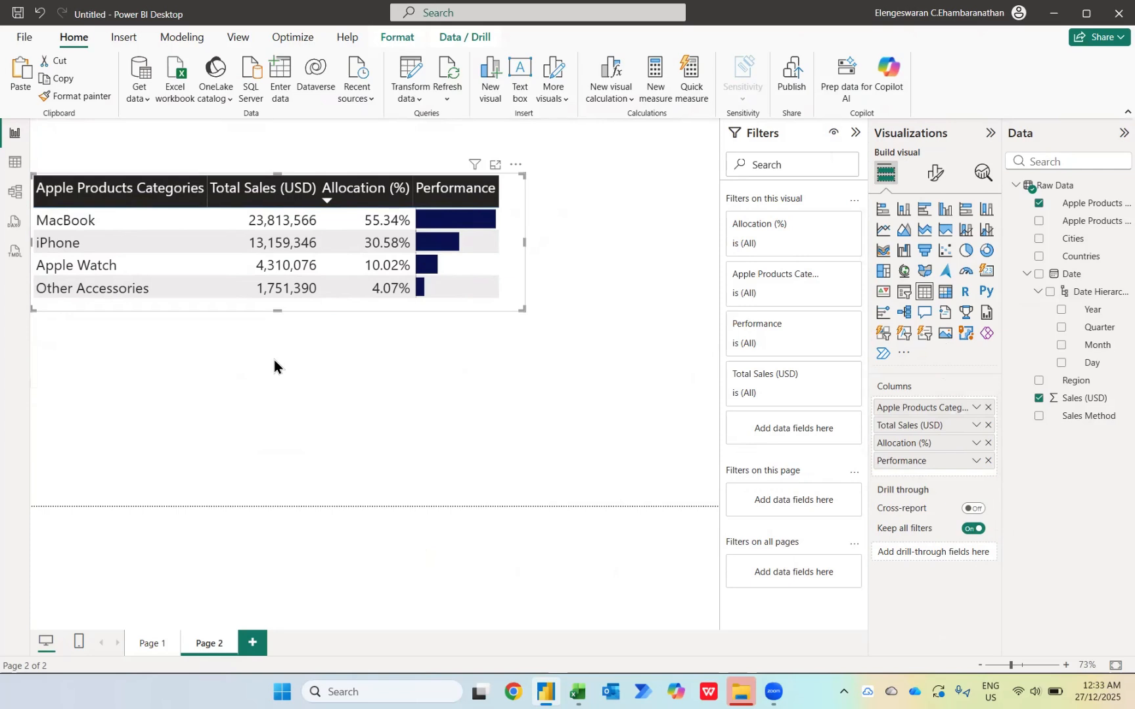
{"action": "left_click_drag", "start_coordinate": [523, 244], "coordinate": [508, 245]}
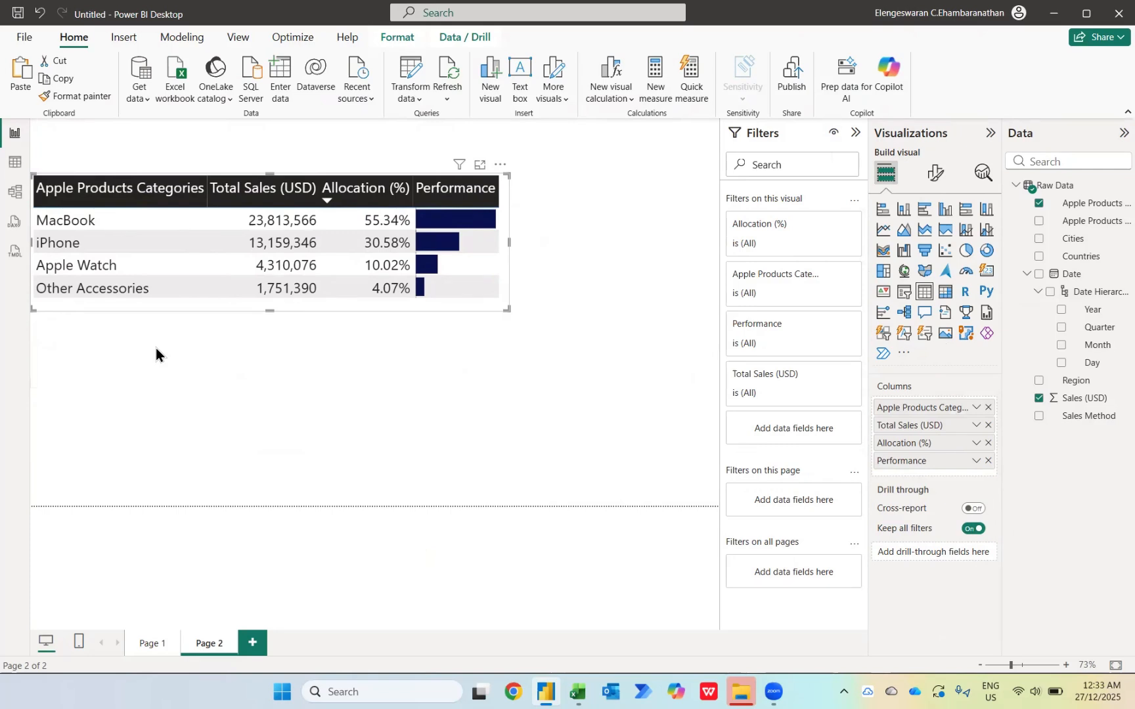
Add a separate clustered bar chart of Sales (USD) by Apple Products Models below the table and resize it to show all models
{"action": "left_click", "coordinate": [921, 210]}
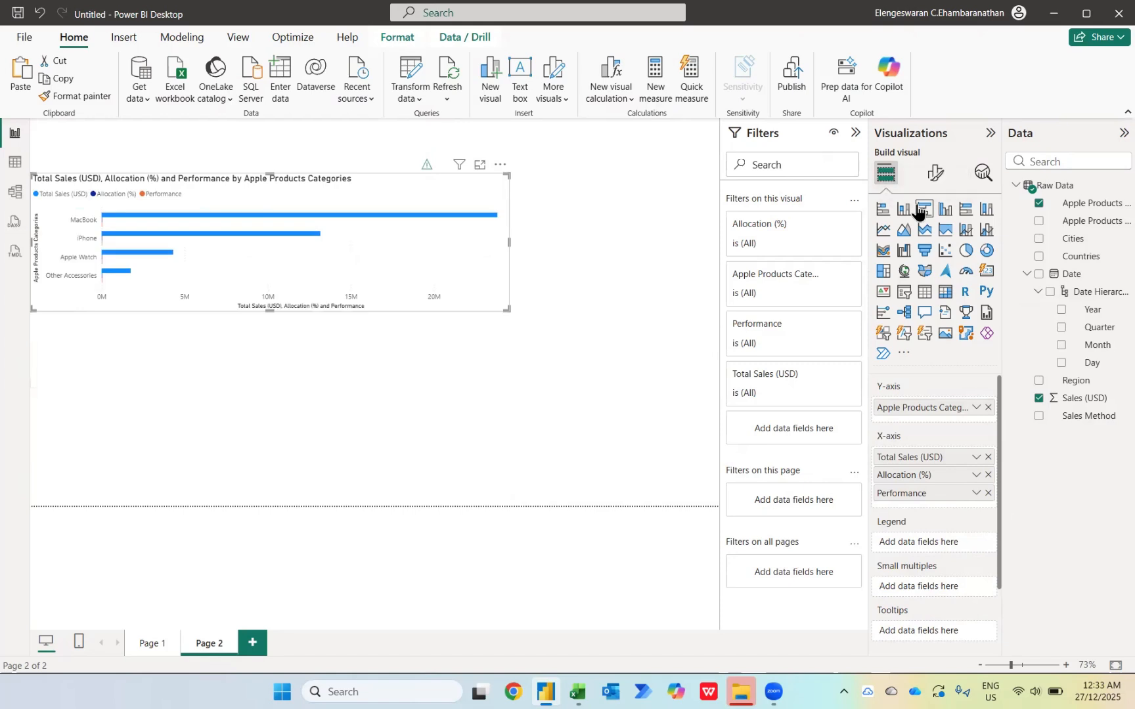
{"action": "key", "text": "ctrl+z"}
{"action": "left_click", "coordinate": [192, 367]}
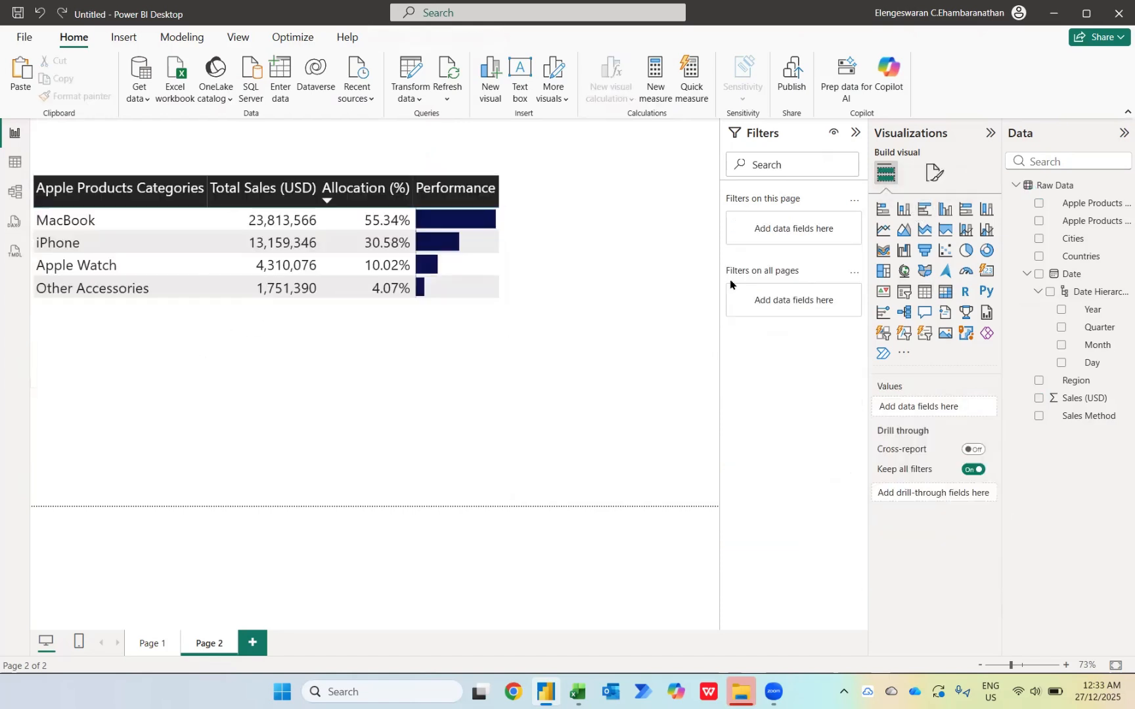
{"action": "left_click", "coordinate": [925, 212]}
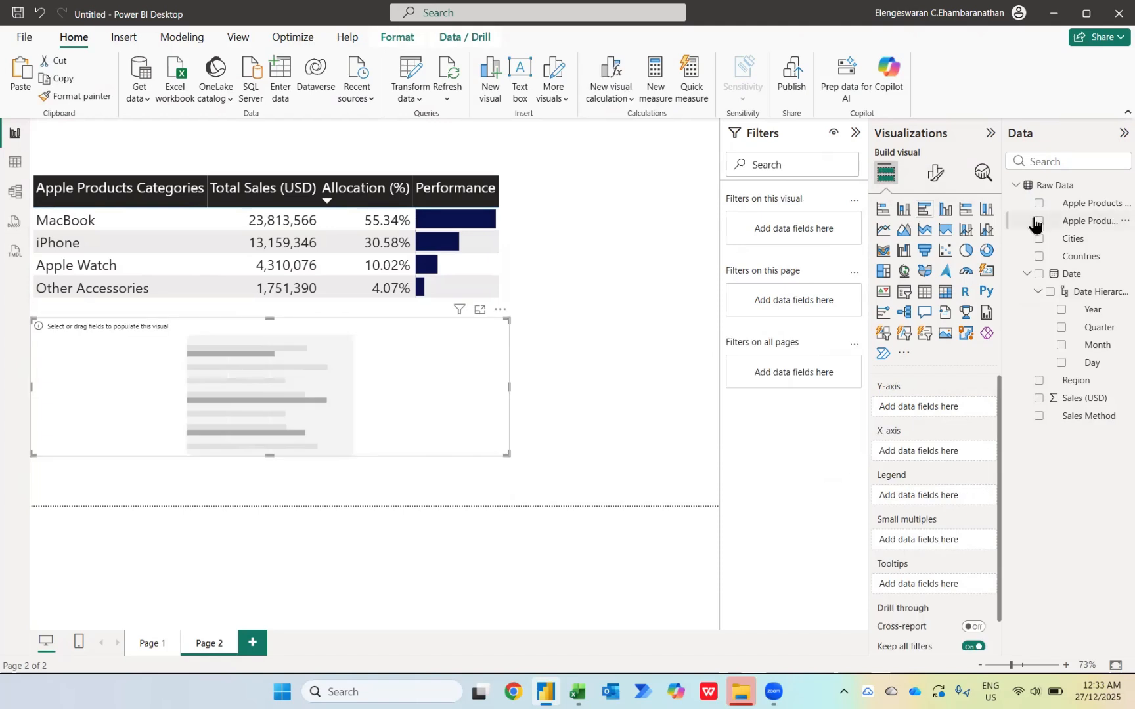
{"action": "left_click", "coordinate": [1039, 222]}
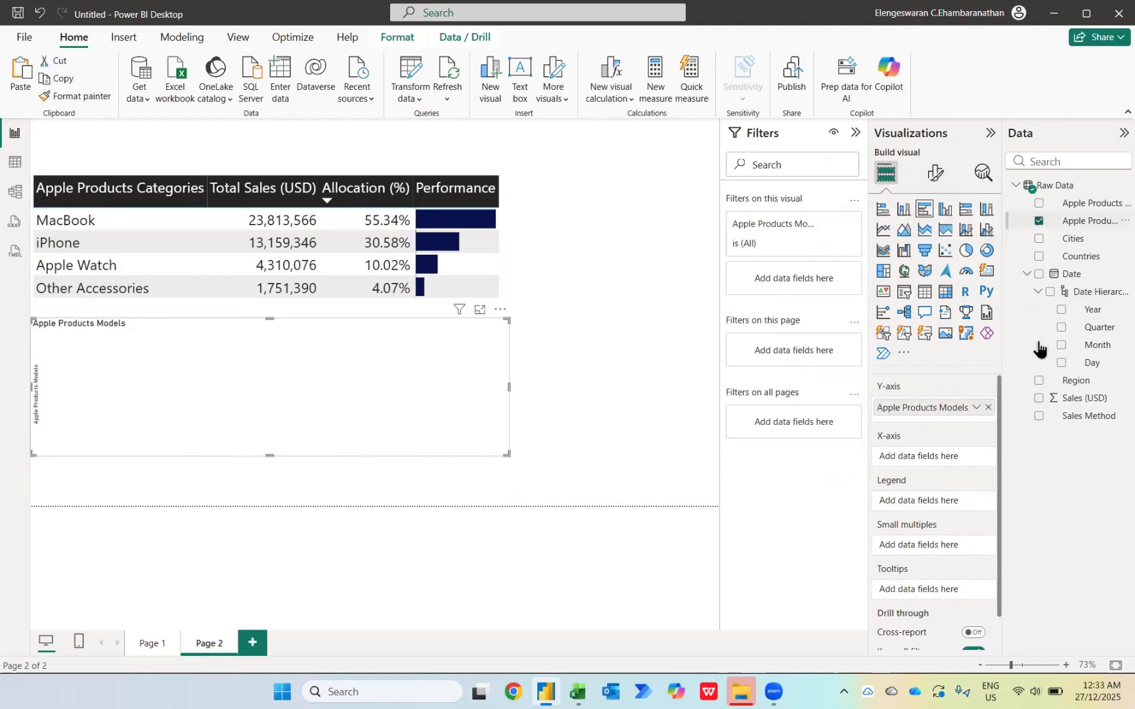
{"action": "left_click", "coordinate": [1038, 399]}
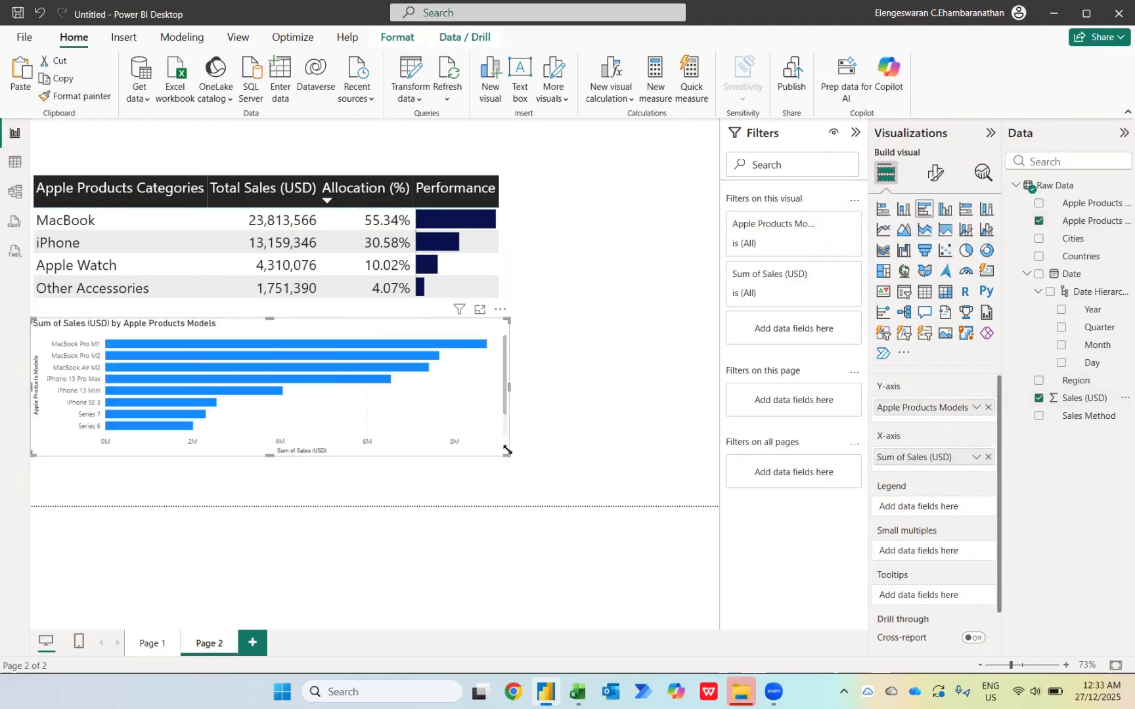
{"action": "left_click_drag", "start_coordinate": [507, 450], "coordinate": [393, 515]}
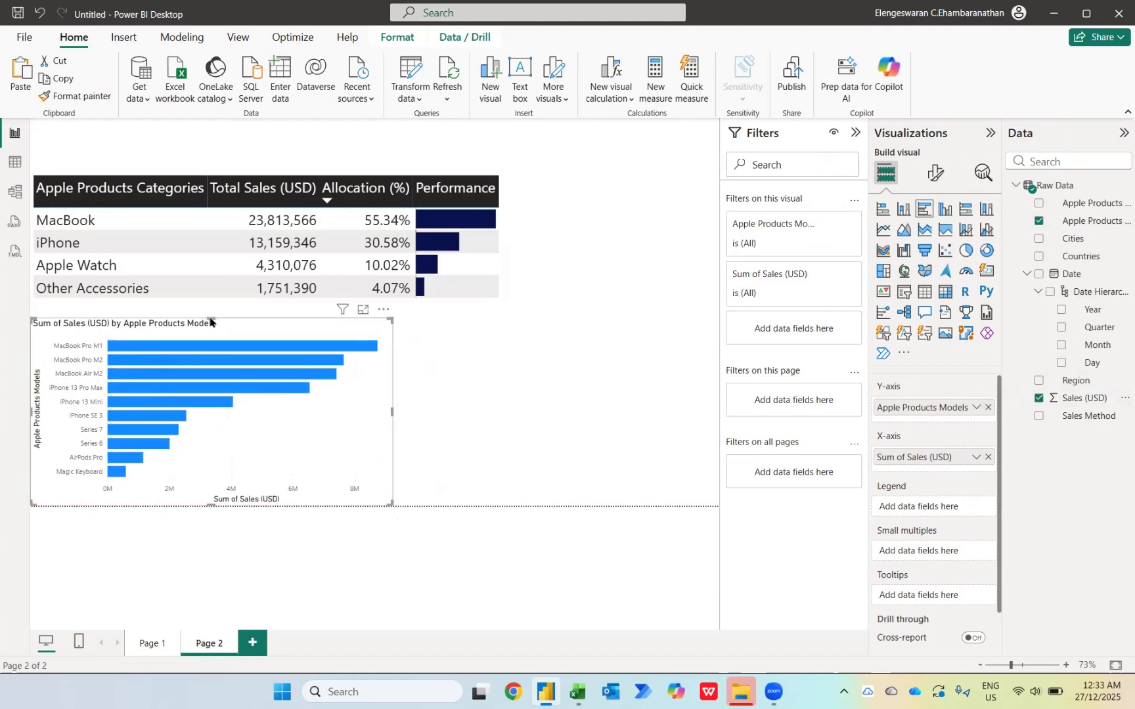
{"action": "left_click_drag", "start_coordinate": [209, 322], "coordinate": [208, 305]}
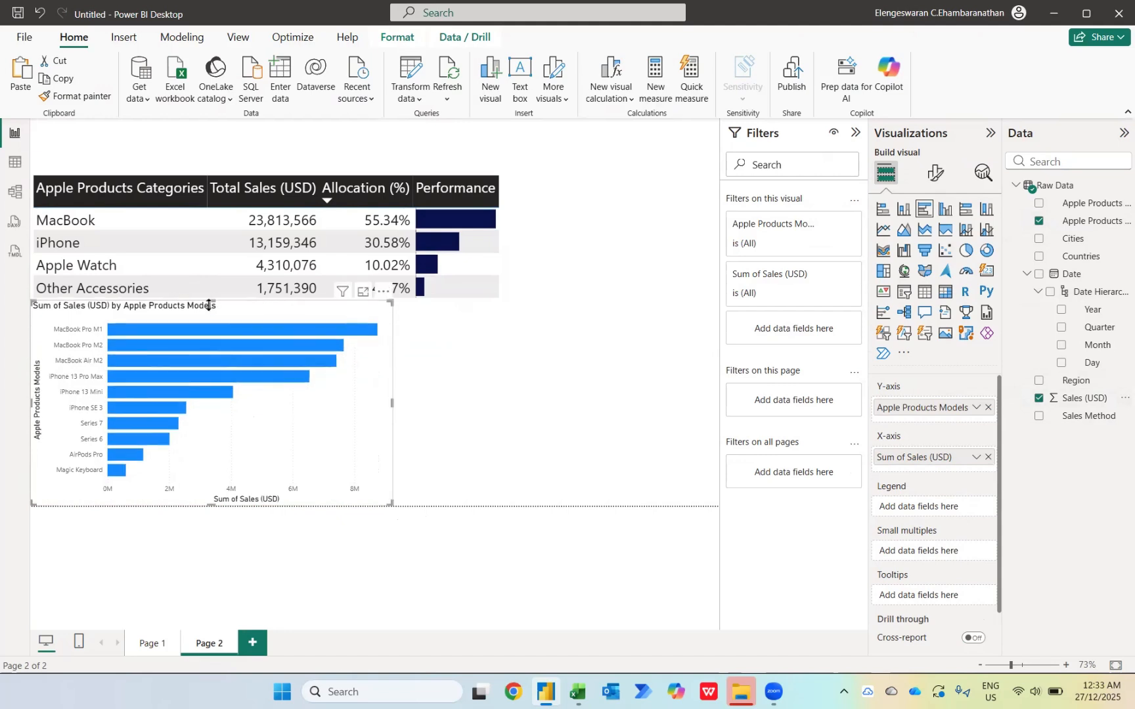
Turn on the bar chart's data labels at the Inside end position and widen the chart to match the table
{"action": "left_click", "coordinate": [936, 172]}
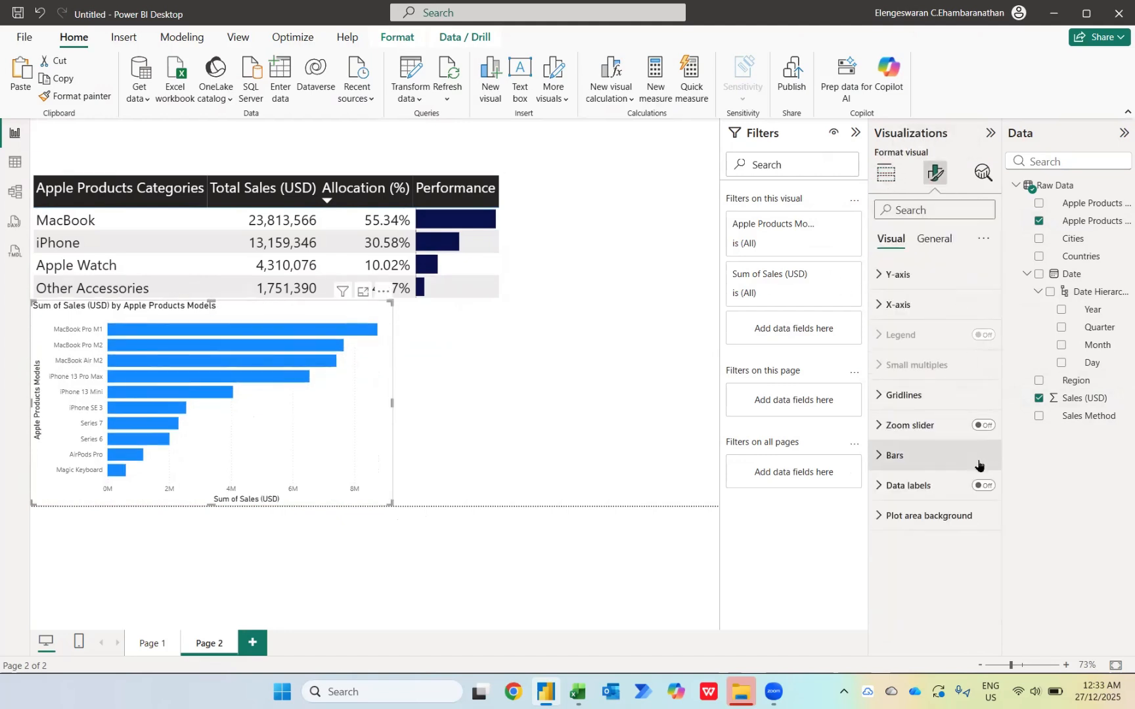
{"action": "left_click", "coordinate": [983, 485]}
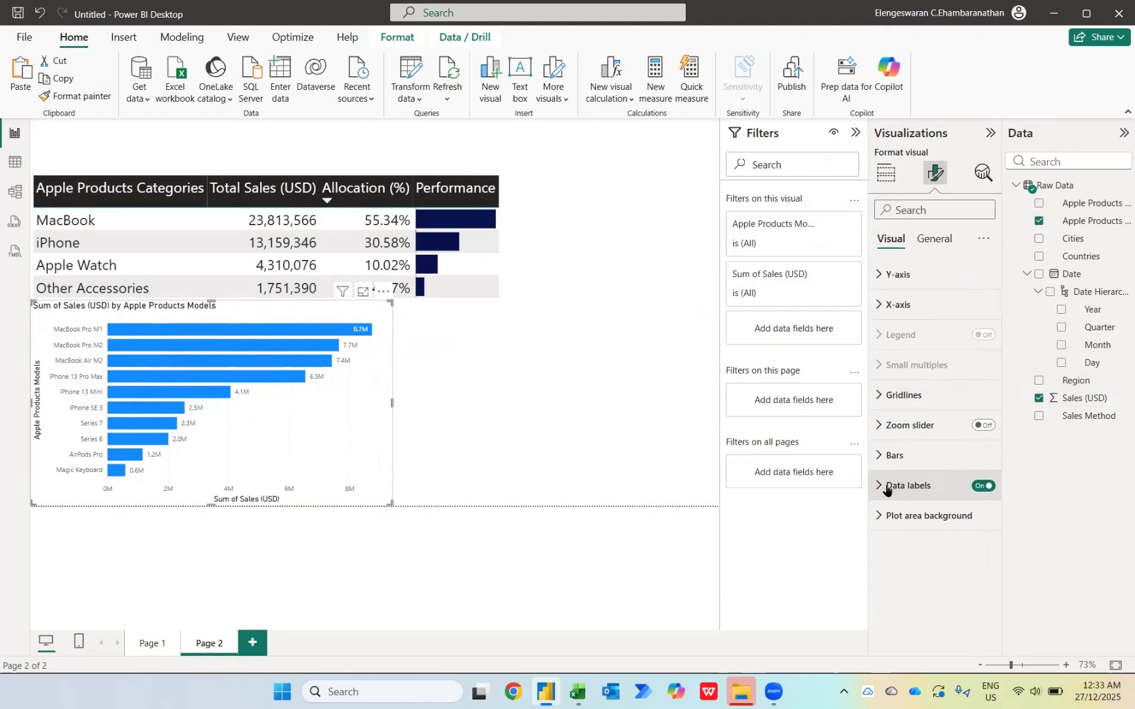
{"action": "left_click", "coordinate": [886, 486]}
{"action": "scroll", "coordinate": [920, 539], "scroll_direction": "down", "scroll_amount": 2}
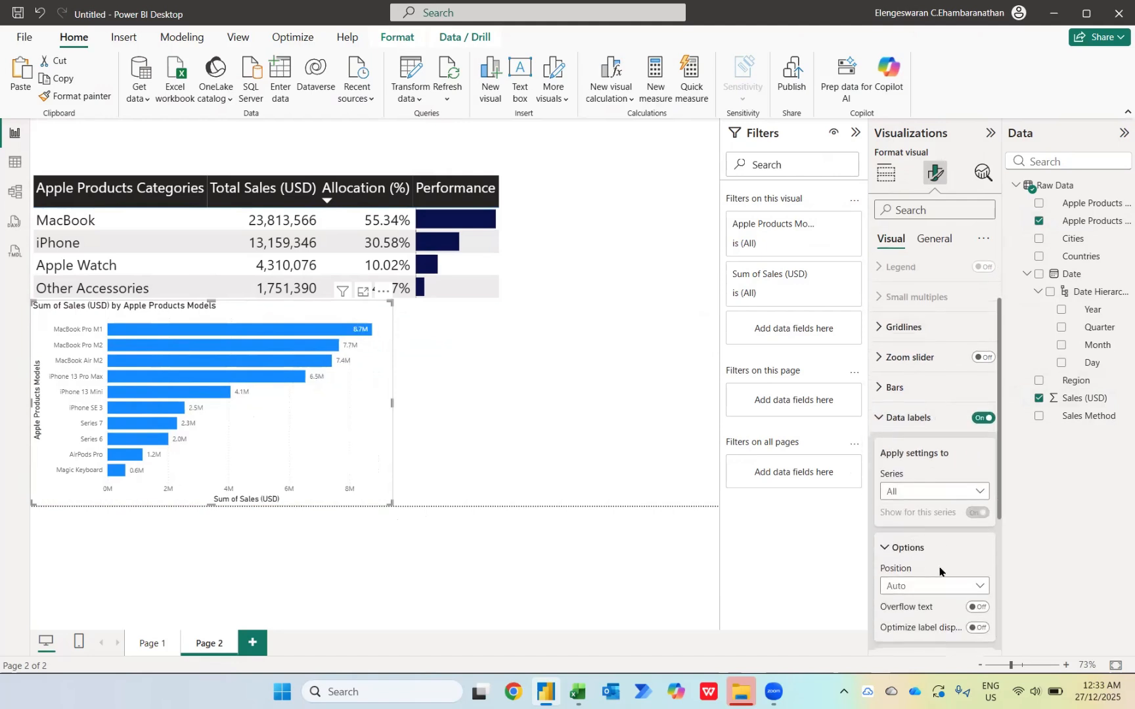
{"action": "left_click", "coordinate": [934, 585]}
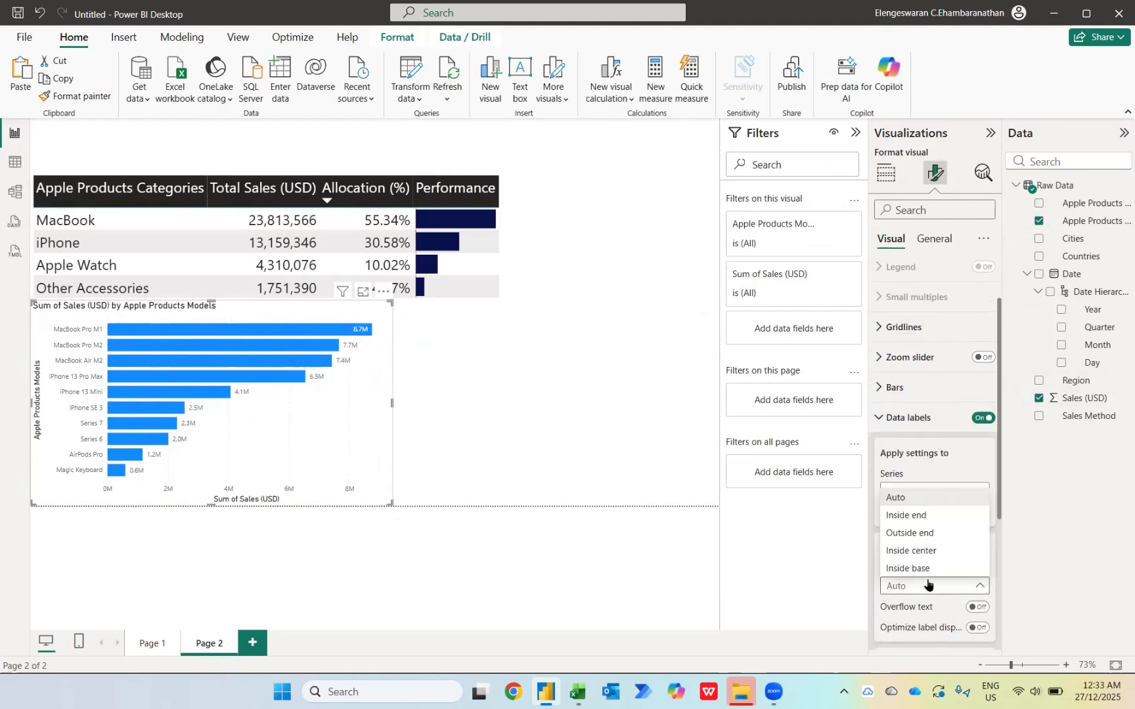
{"action": "left_click", "coordinate": [935, 519]}
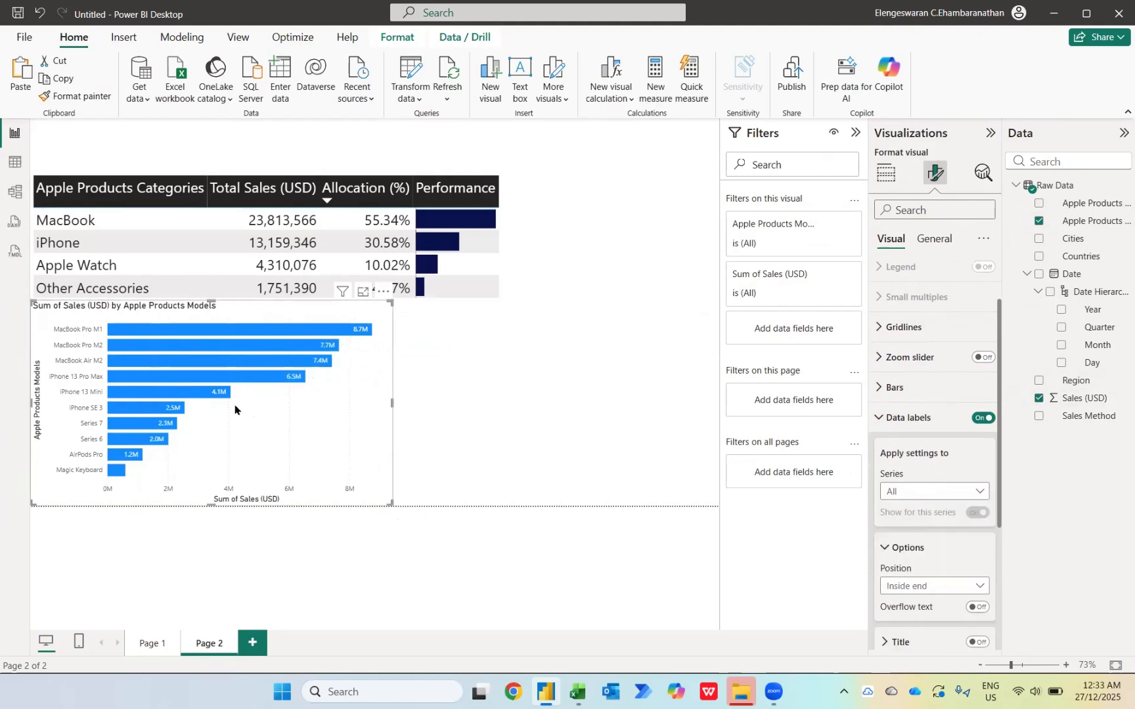
{"action": "left_click_drag", "start_coordinate": [392, 403], "coordinate": [497, 417]}
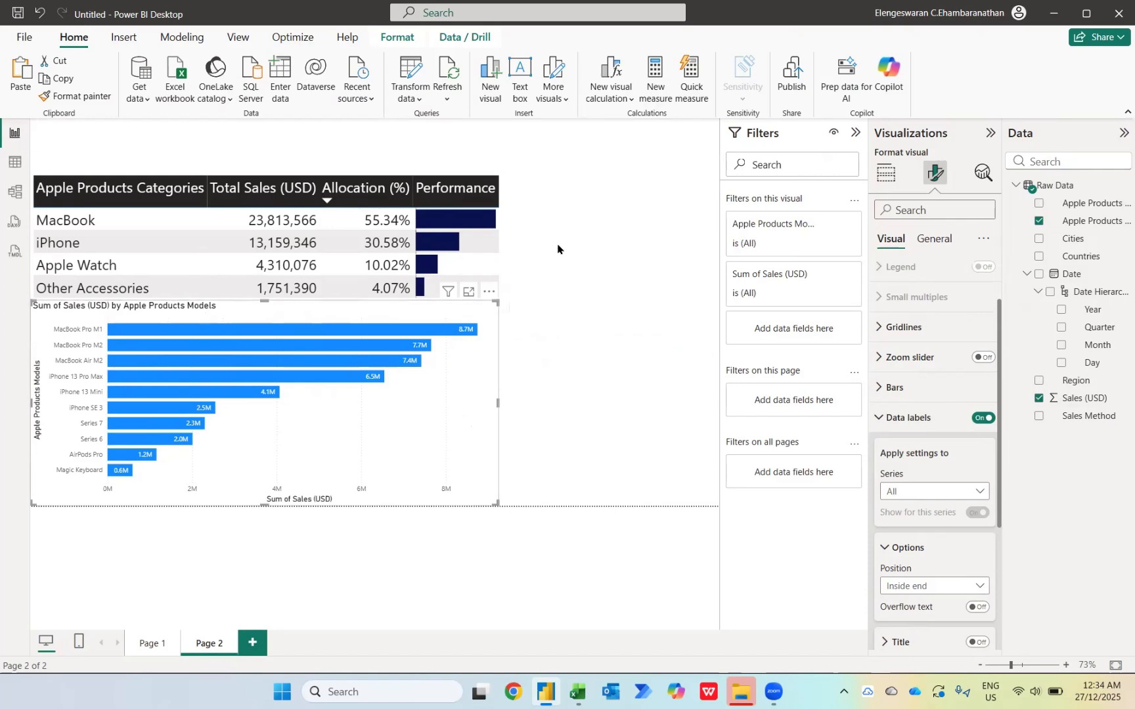
Add a pie chart of Sales (USD) by Sales Method beside the bar chart and extend its upper edge to the table's top
{"action": "left_click", "coordinate": [598, 227]}
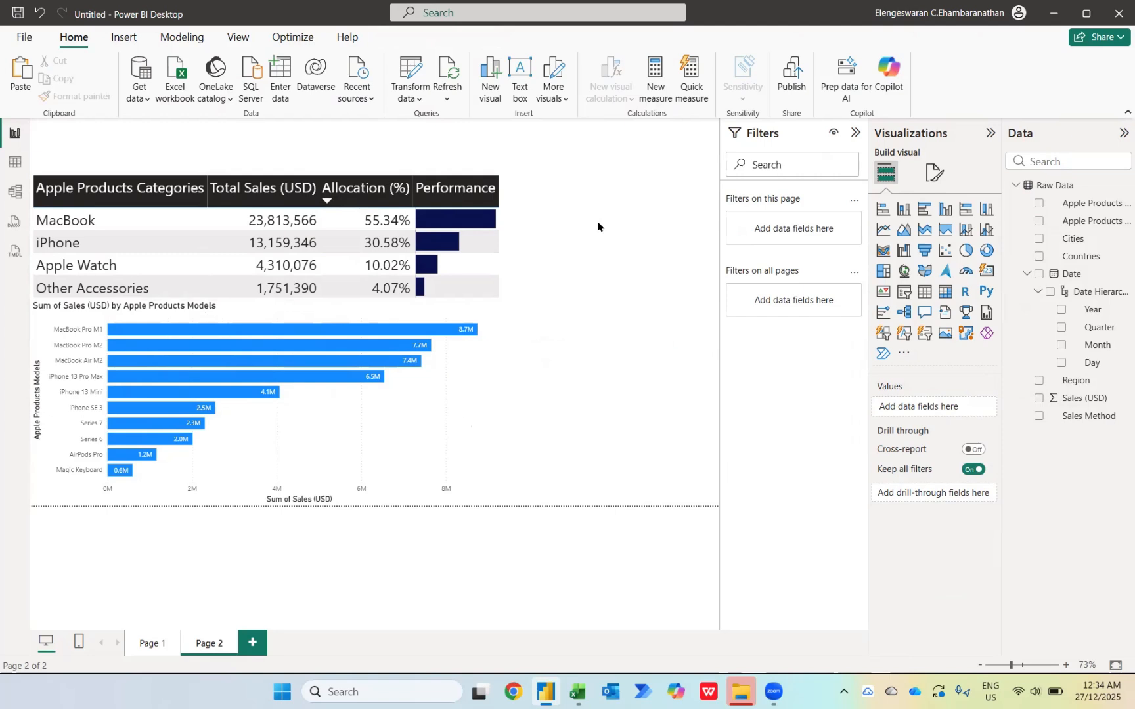
{"action": "left_click", "coordinate": [966, 250]}
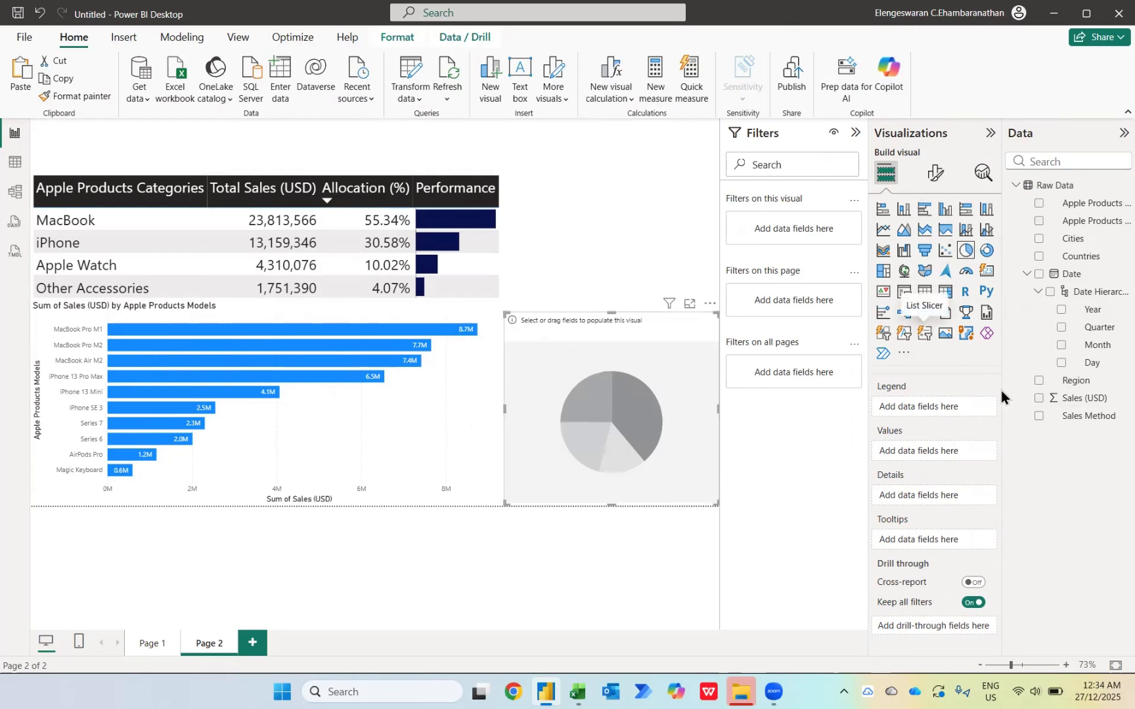
{"action": "left_click", "coordinate": [1038, 416]}
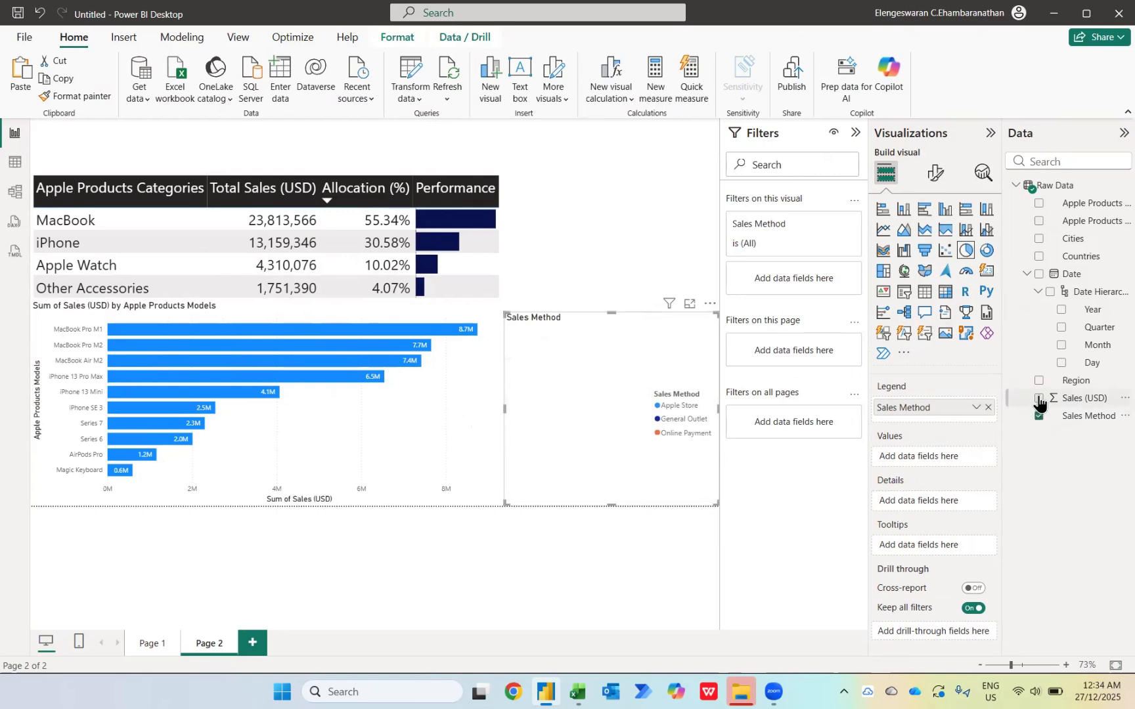
{"action": "left_click", "coordinate": [1039, 398]}
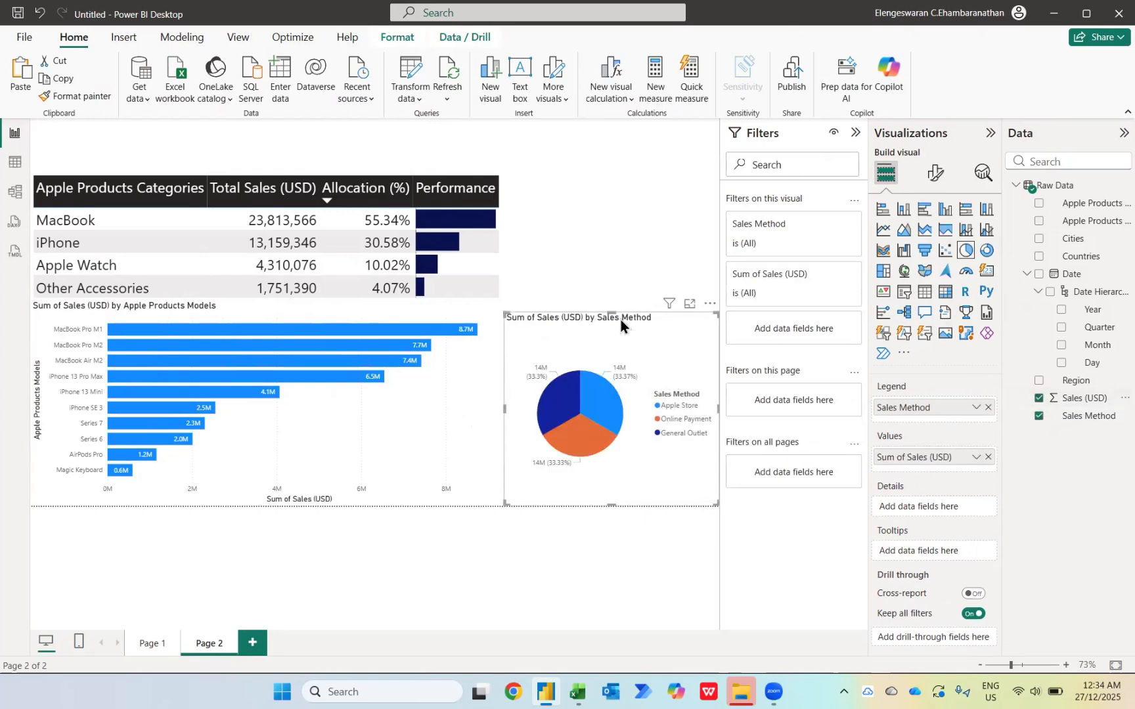
{"action": "left_click_drag", "start_coordinate": [611, 310], "coordinate": [594, 183]}
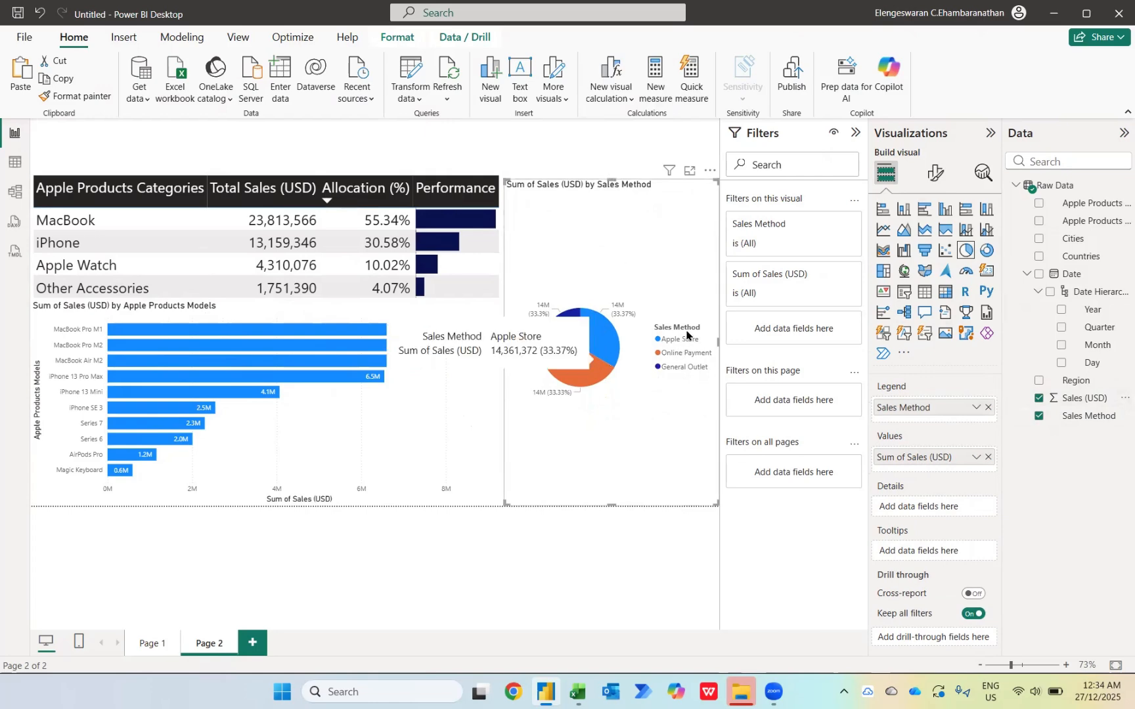
Set the pie chart's legend position to Bottom left
{"action": "left_click", "coordinate": [935, 172]}
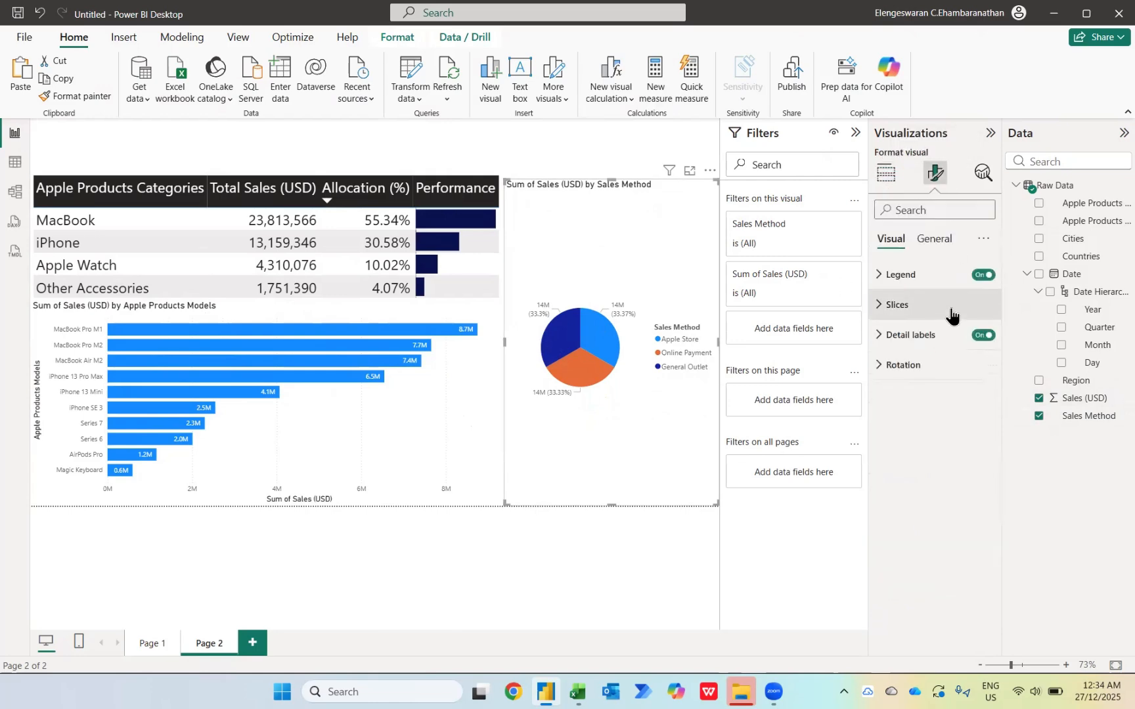
{"action": "left_click", "coordinate": [901, 279]}
{"action": "left_click", "coordinate": [921, 347]}
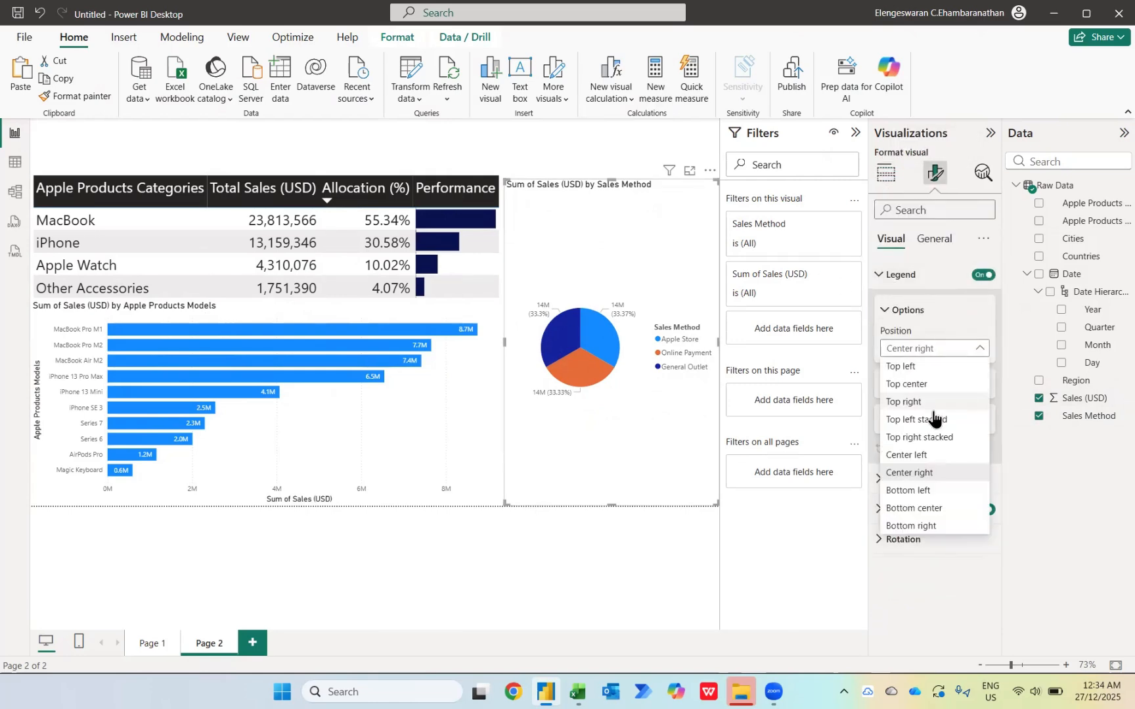
{"action": "left_click", "coordinate": [917, 498]}
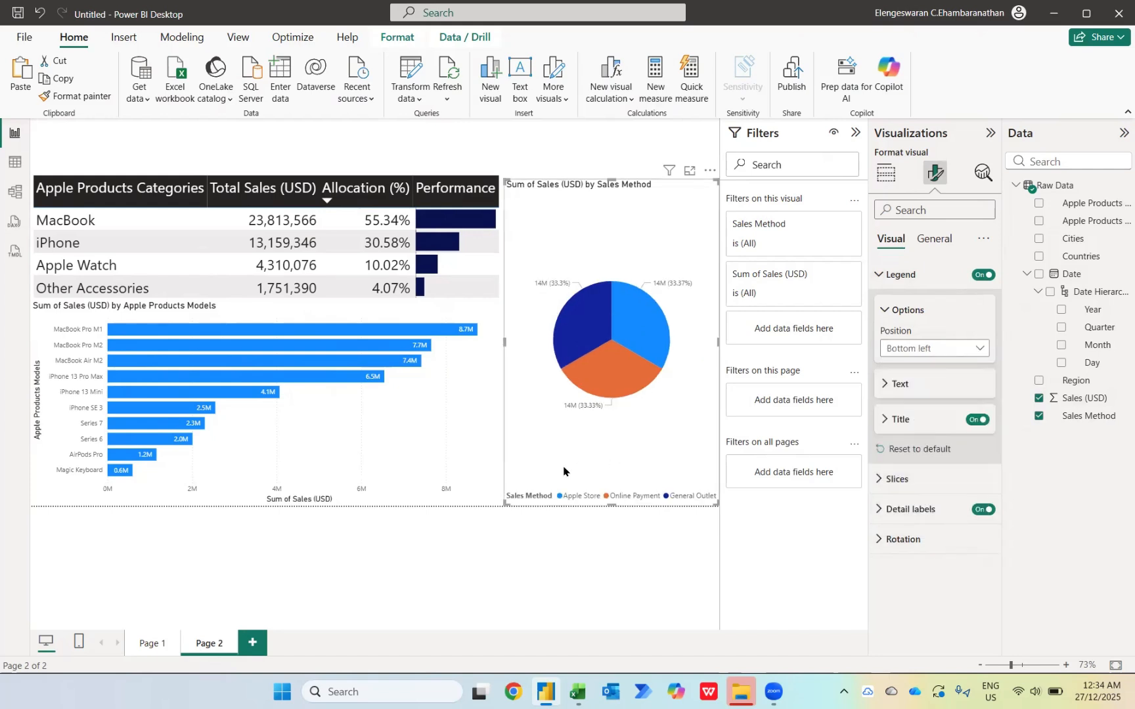
Convert the Sales Method pie chart to a treemap, trying a funnel as an alternative
{"action": "left_click", "coordinate": [887, 176]}
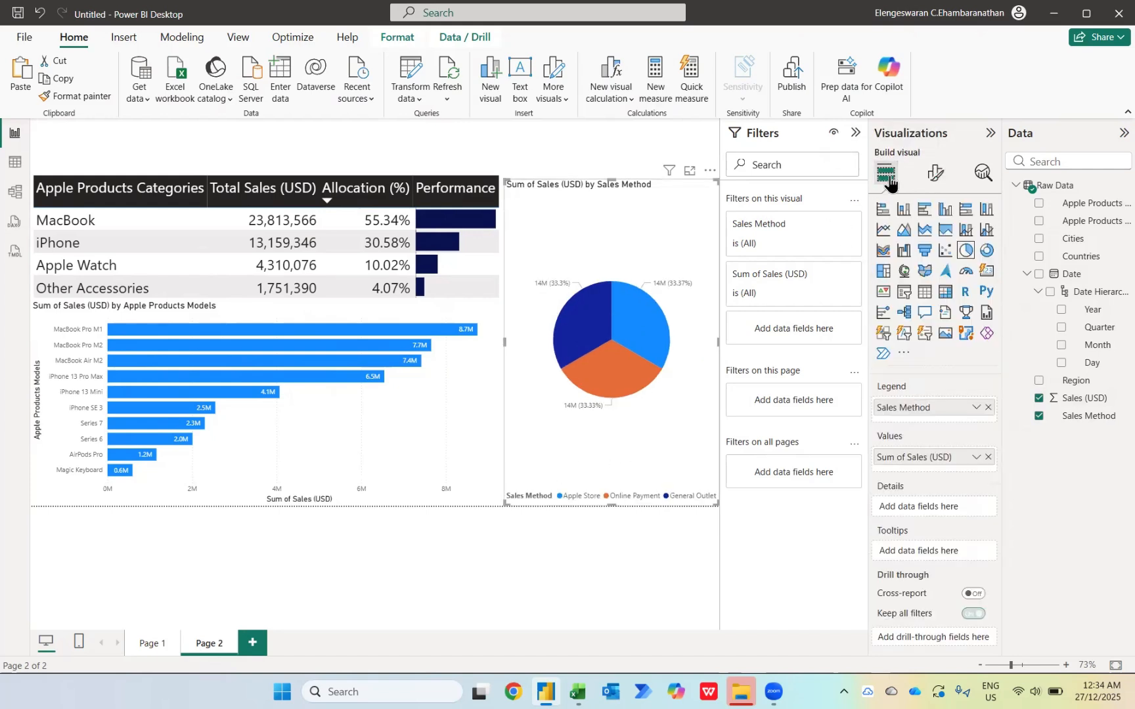
{"action": "left_click", "coordinate": [886, 271]}
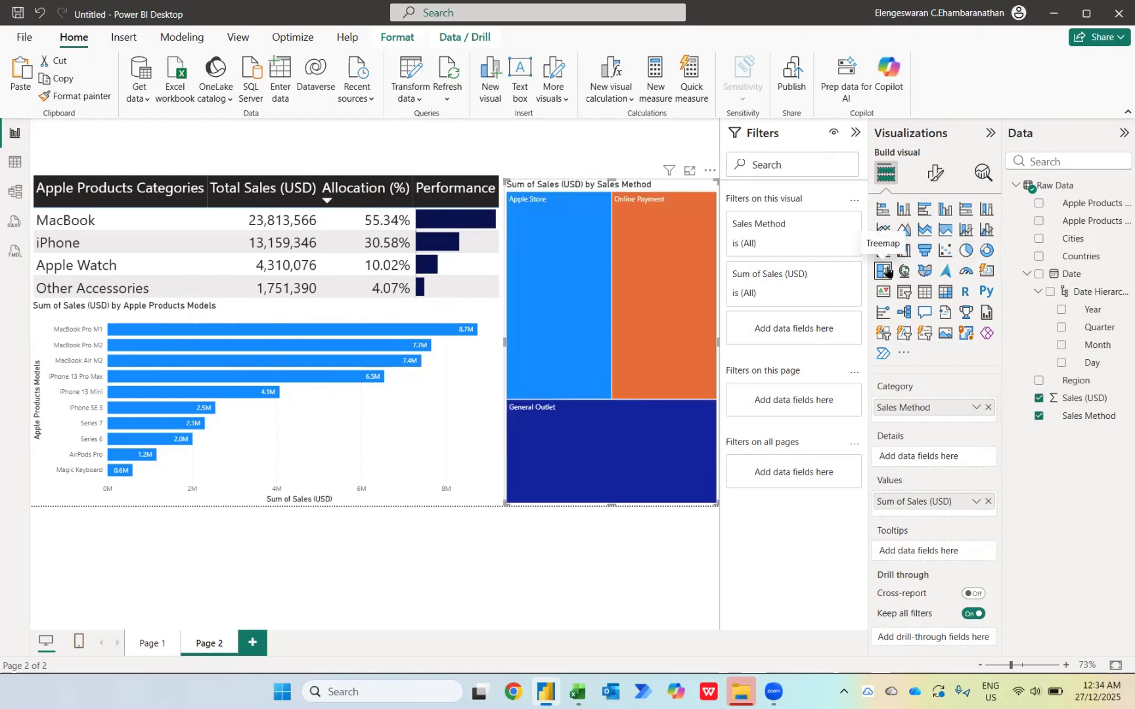
{"action": "left_click", "coordinate": [926, 254]}
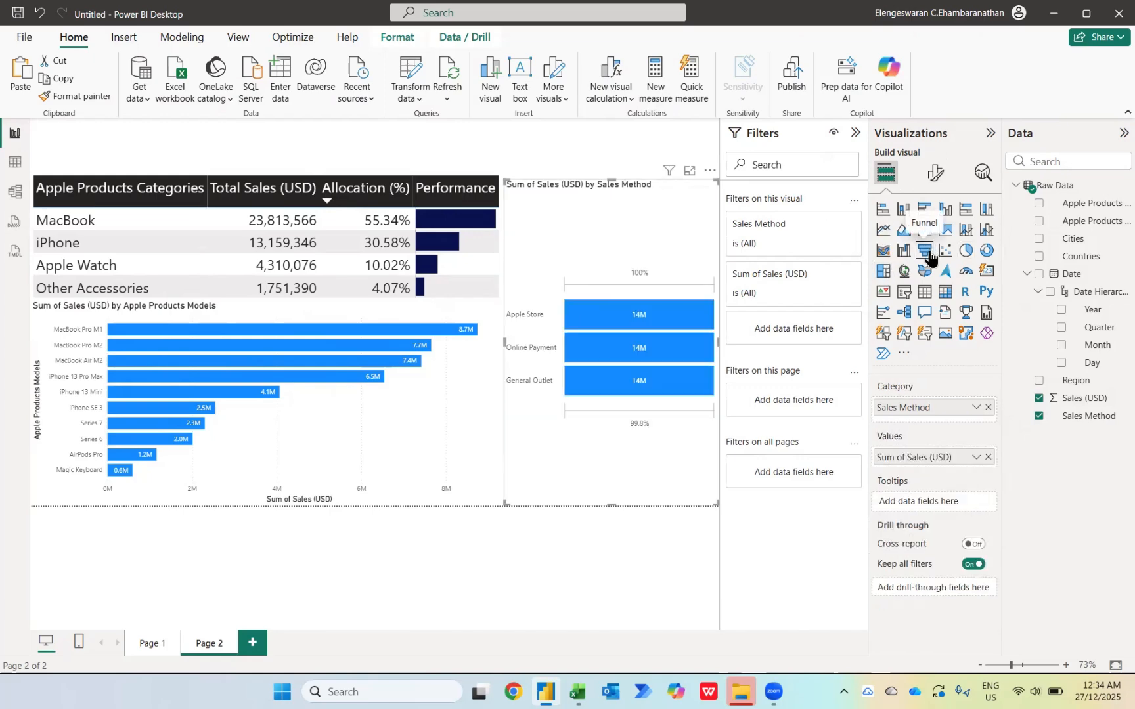
{"action": "left_click", "coordinate": [884, 273]}
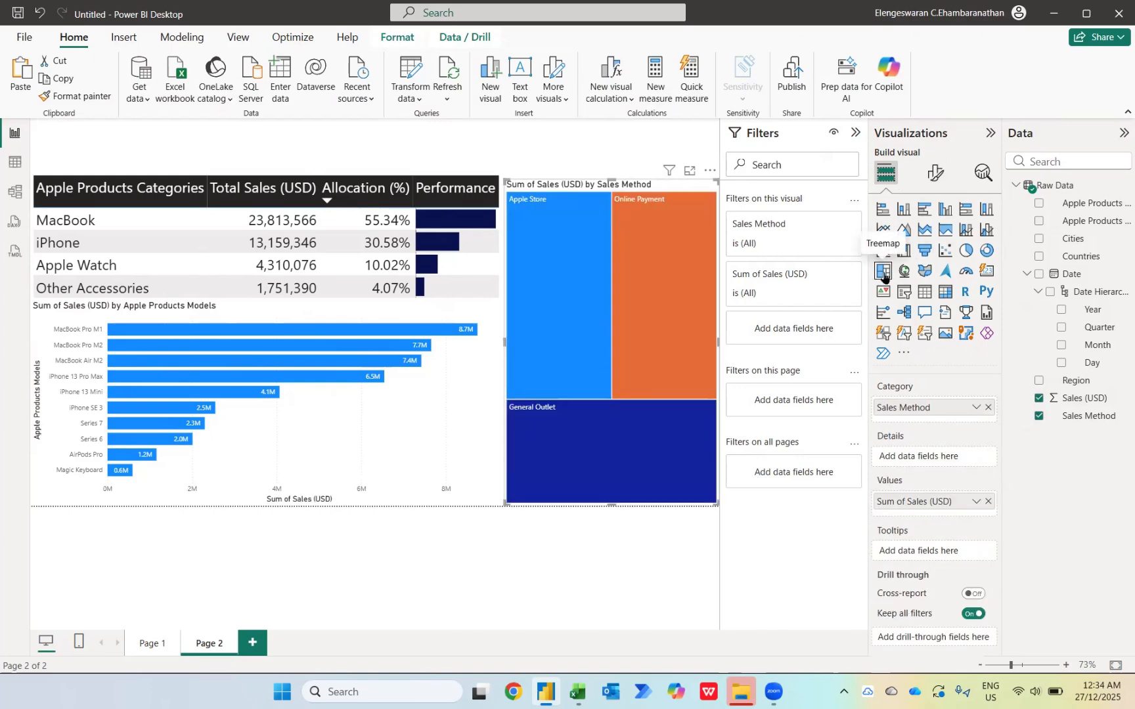
Turn on the treemap's data labels and set their display units to None
{"action": "left_click", "coordinate": [935, 173]}
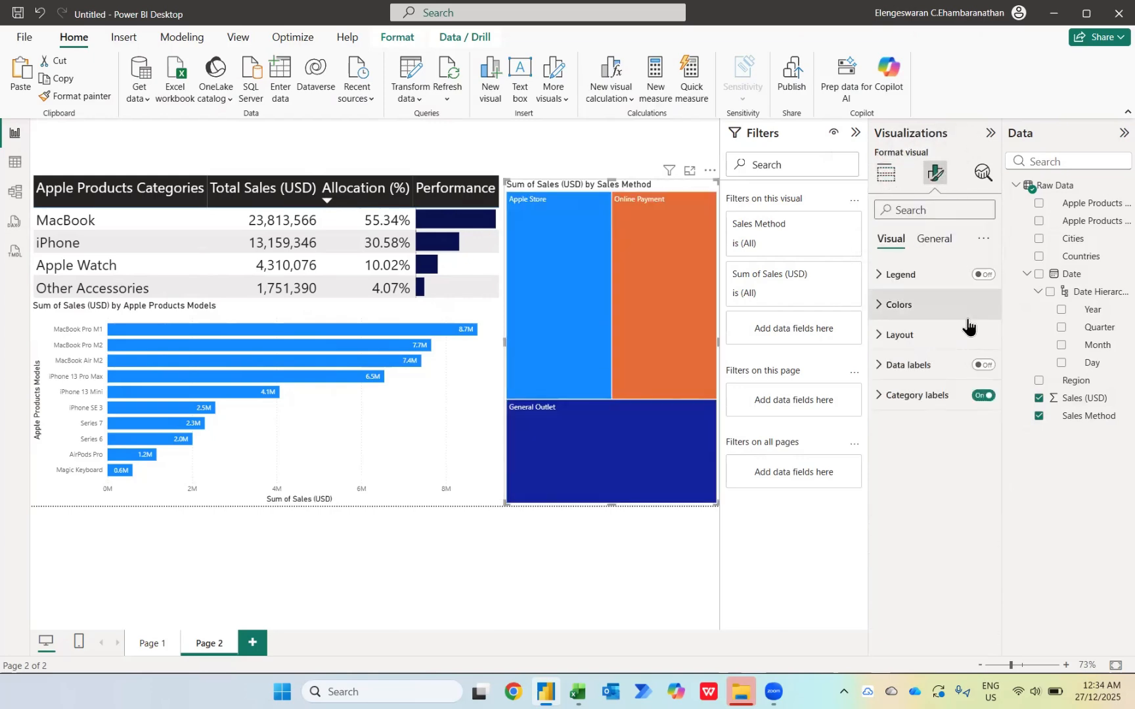
{"action": "left_click", "coordinate": [982, 371]}
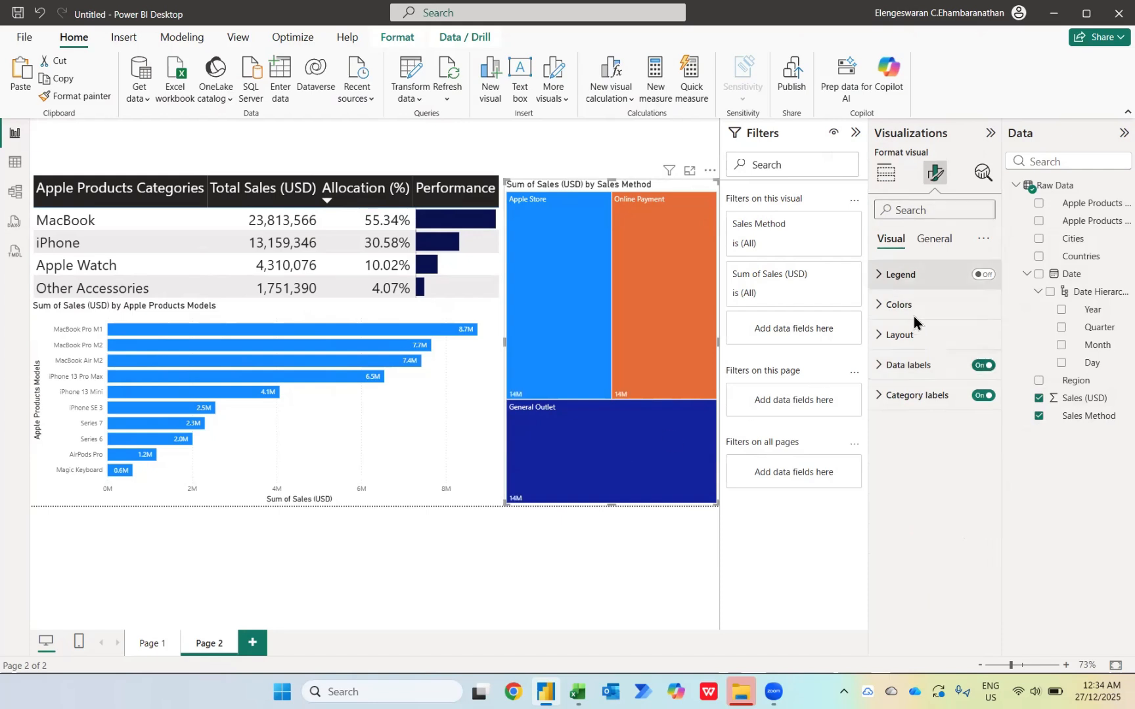
{"action": "left_click", "coordinate": [893, 367]}
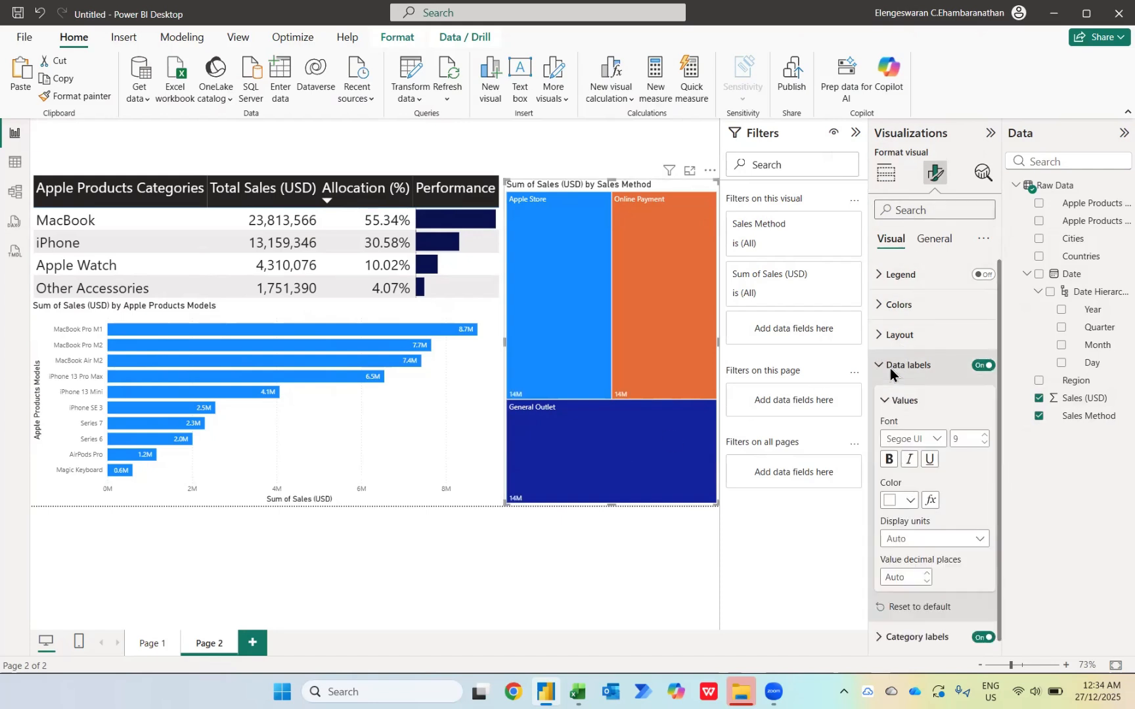
{"action": "left_click", "coordinate": [915, 539]}
{"action": "left_click", "coordinate": [908, 573]}
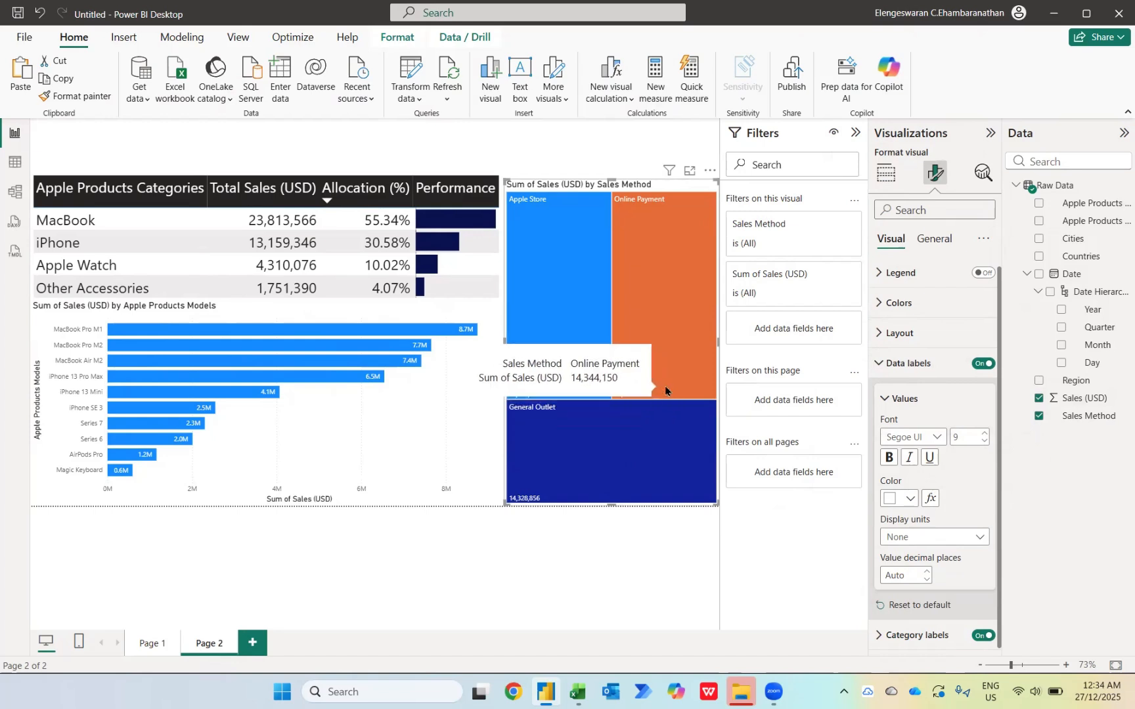
Cross-highlight the page's visuals by the MacBook row in the table and clear the selection again
{"action": "left_click", "coordinate": [87, 223]}
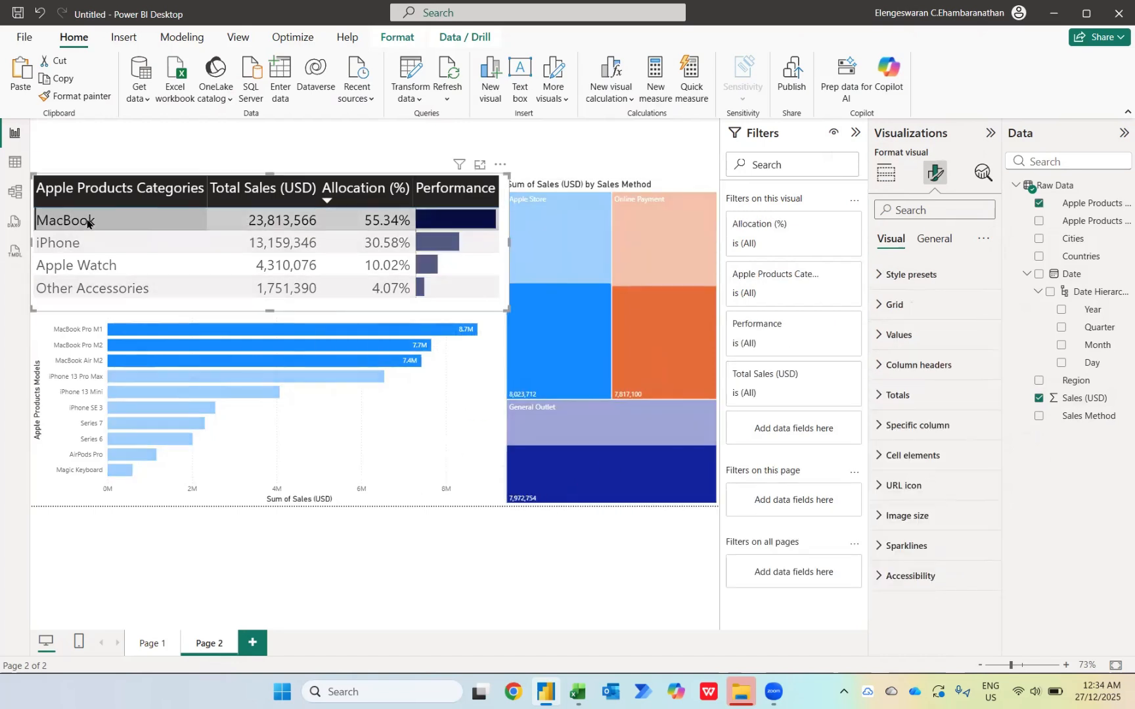
{"action": "left_click", "coordinate": [87, 223]}
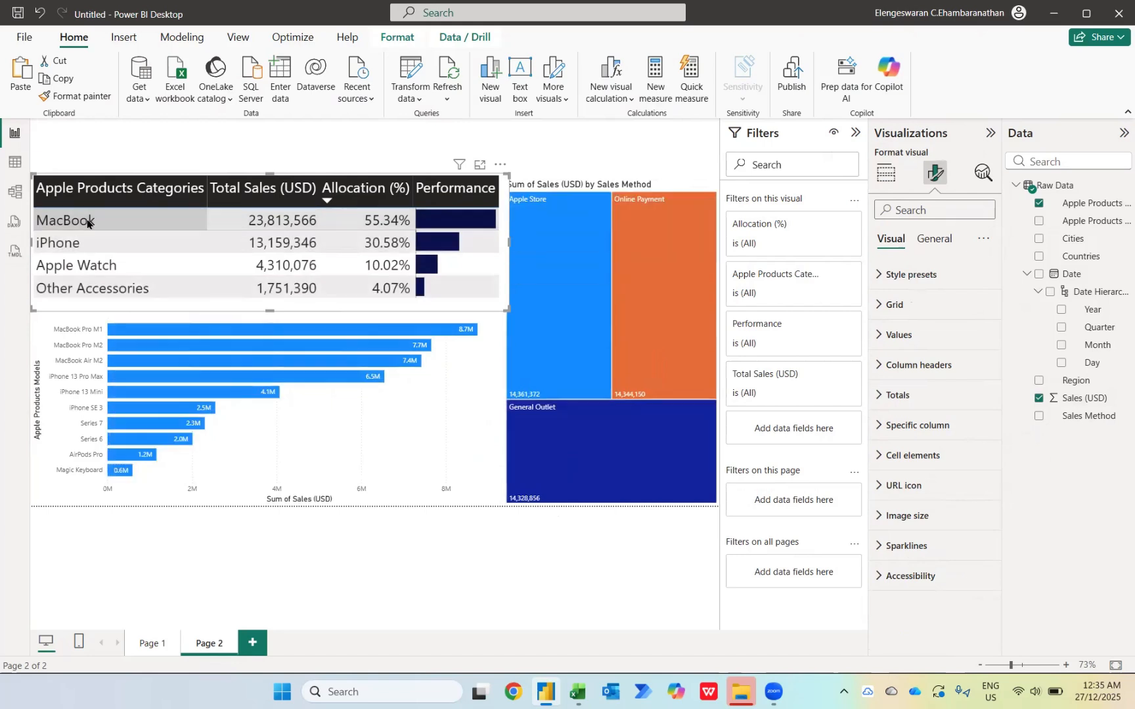
Resize the Sales Method treemap from its upper corner to leave a gap beside the table and raise its upper edge slightly
{"action": "left_click", "coordinate": [559, 190]}
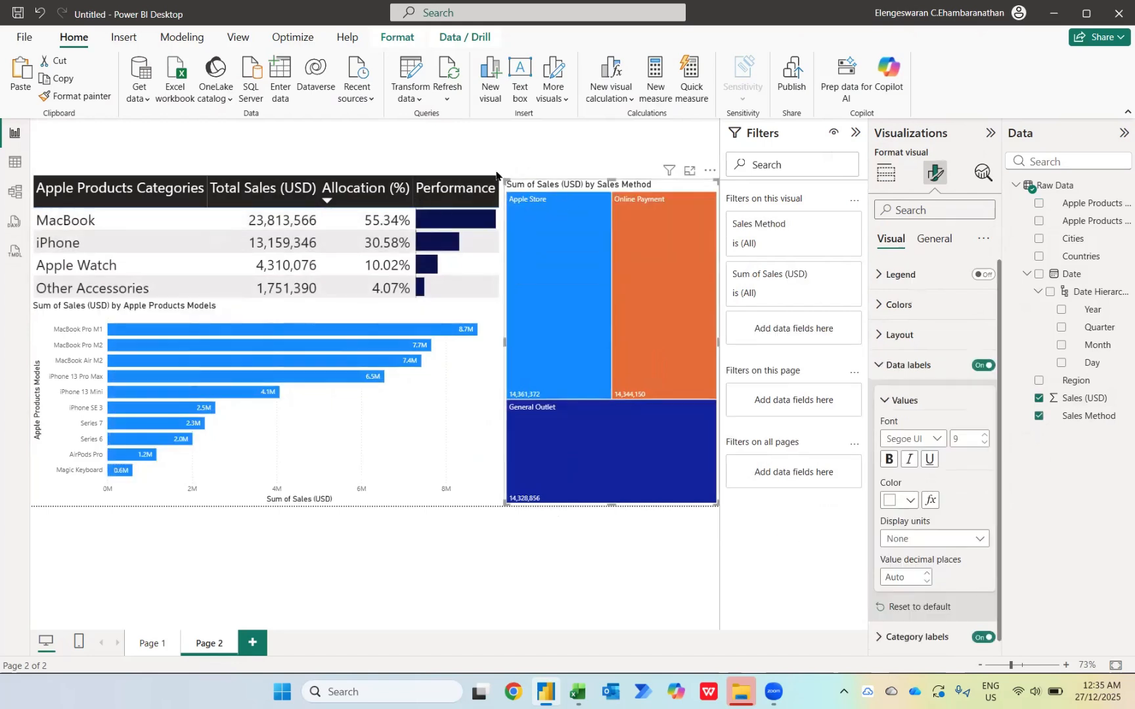
{"action": "left_click_drag", "start_coordinate": [508, 176], "coordinate": [517, 173]}
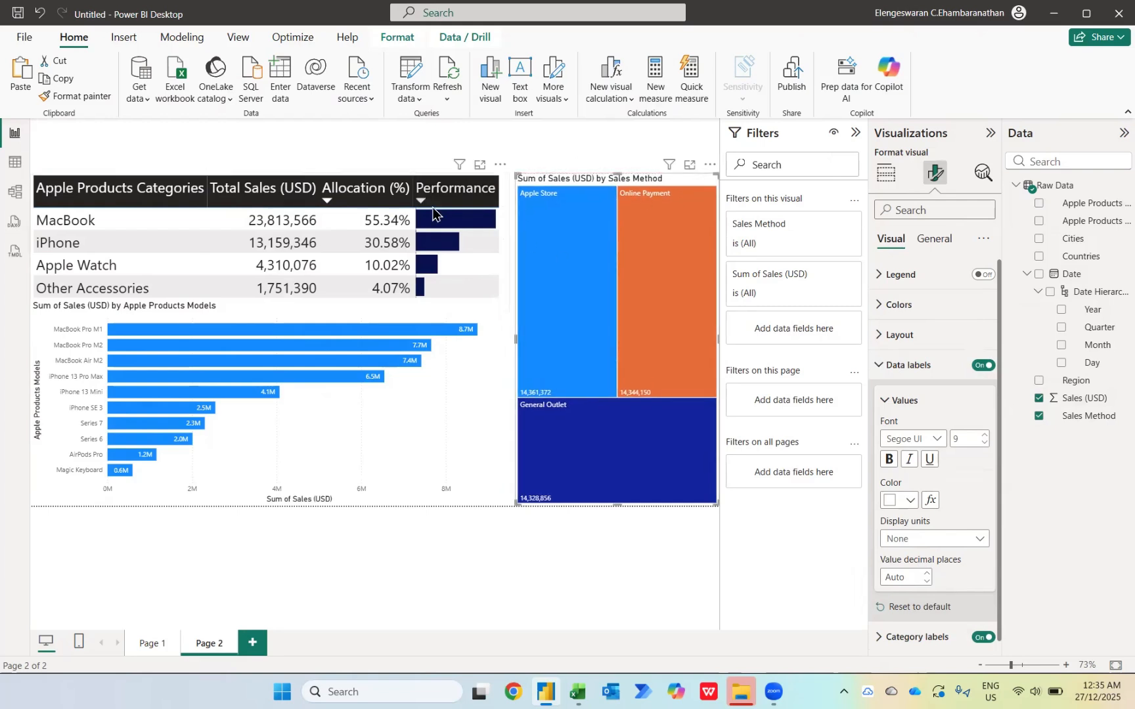
Set the Countries slicer on Page 1 to India and check whether the visuals on Page 2 respond
{"action": "left_click", "coordinate": [150, 644]}
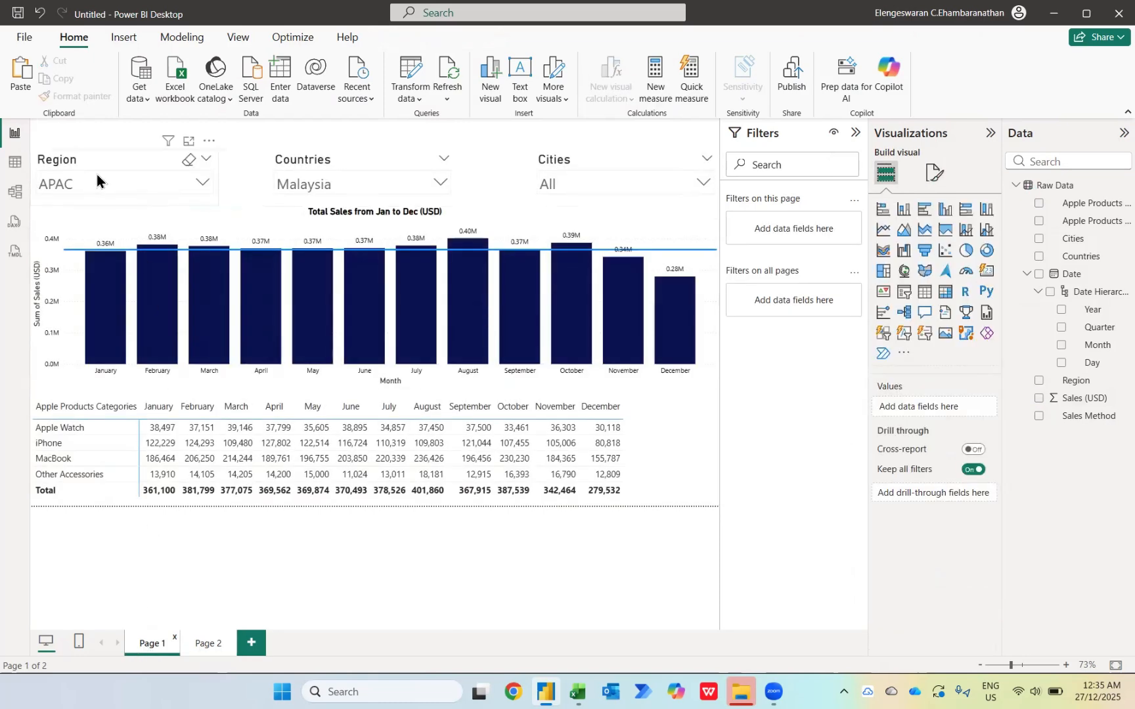
{"action": "left_click", "coordinate": [205, 642]}
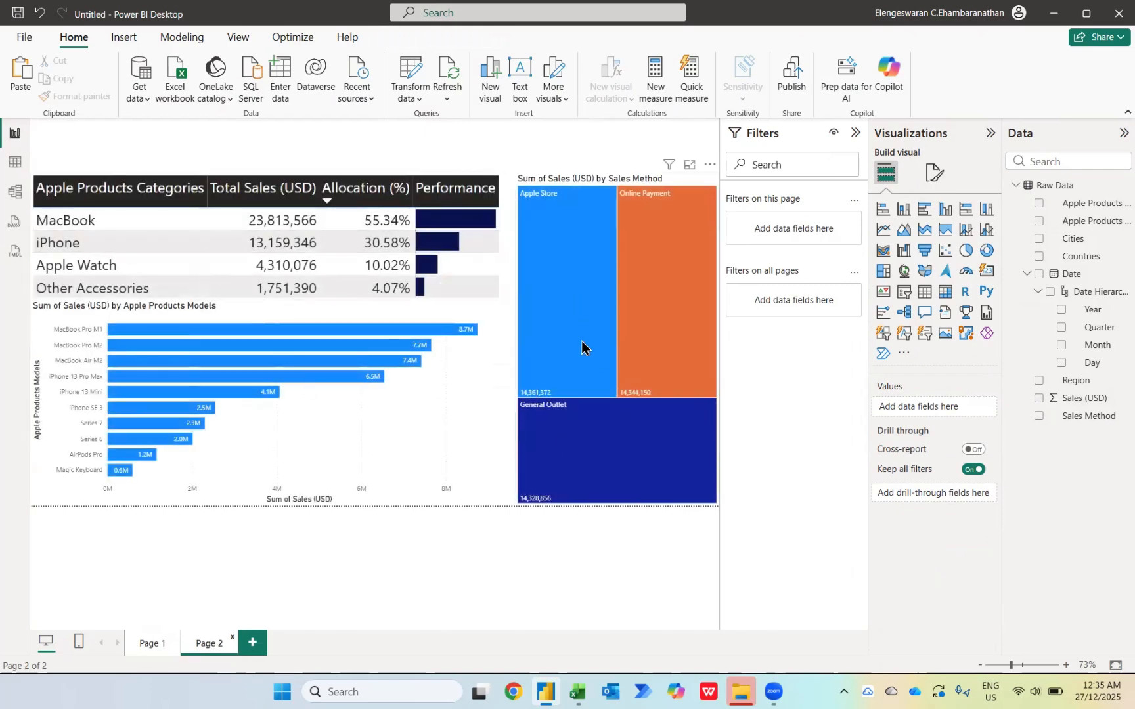
{"action": "left_click", "coordinate": [160, 651]}
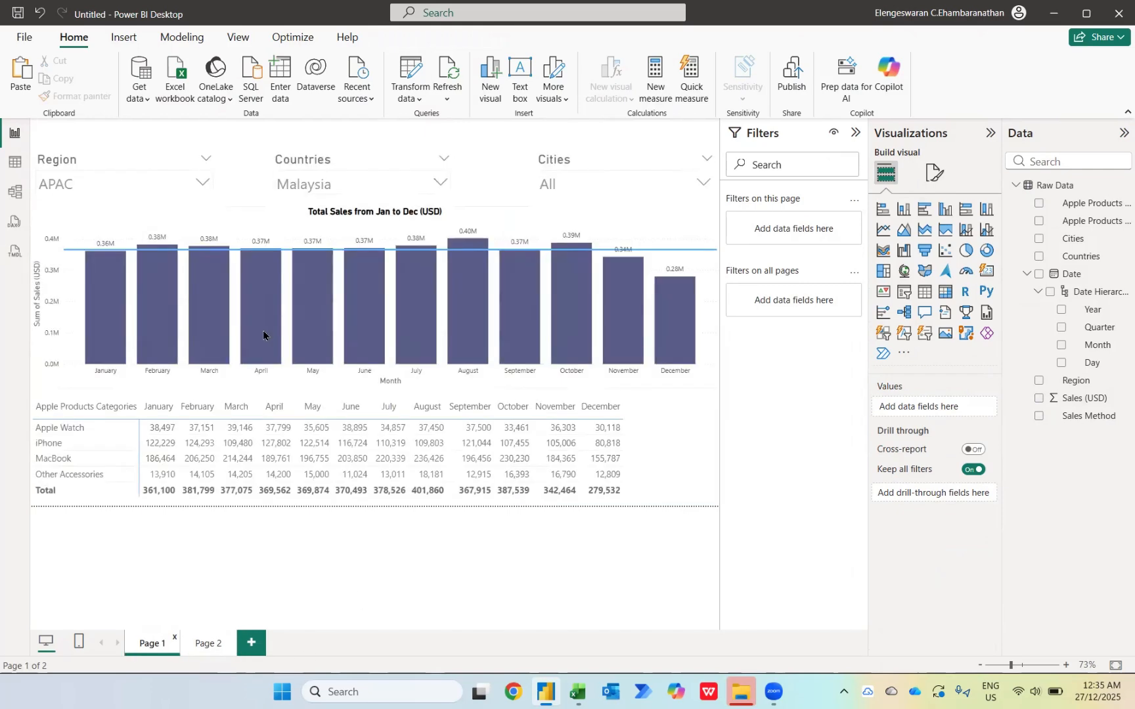
{"action": "left_click", "coordinate": [408, 183]}
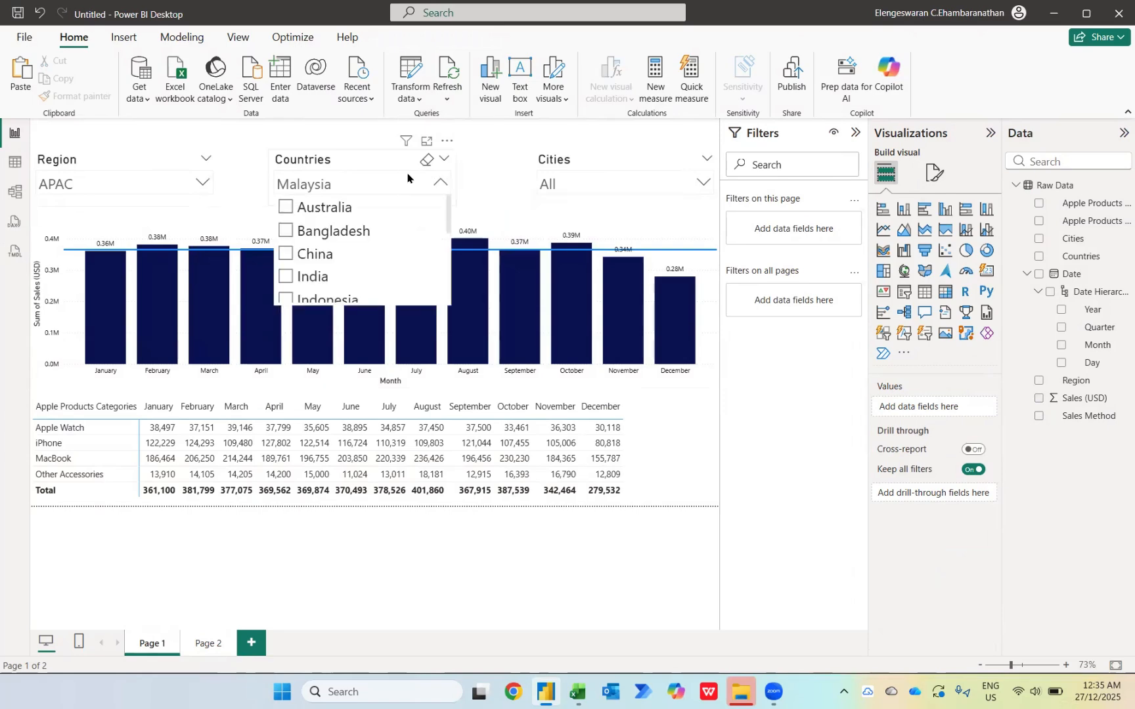
{"action": "left_click", "coordinate": [287, 278]}
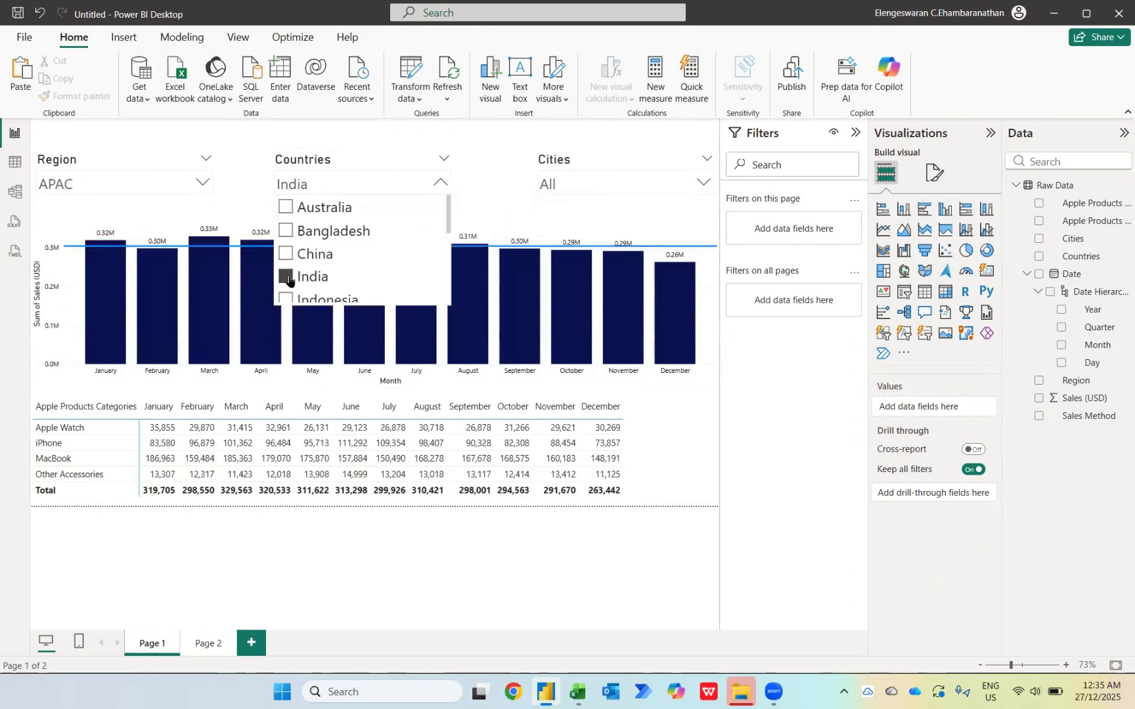
{"action": "left_click", "coordinate": [199, 646]}
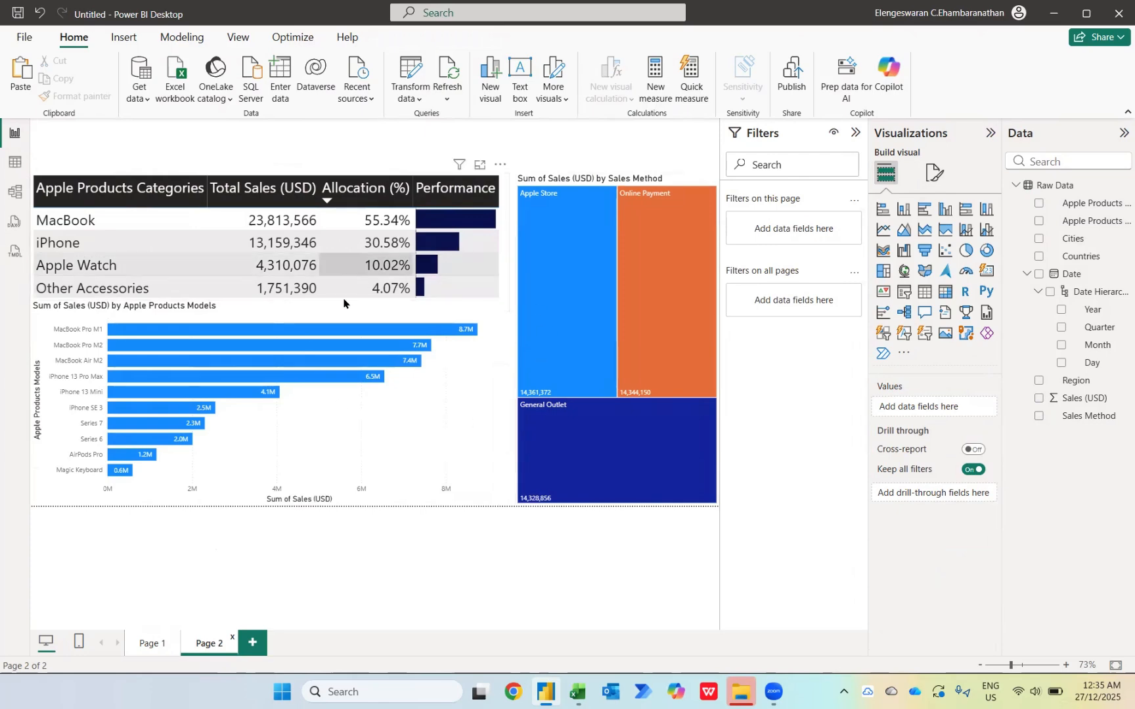
Sync Page 1's Countries slicer with Page 2, keeping the slicer visible only on Page 1
{"action": "left_click", "coordinate": [151, 643]}
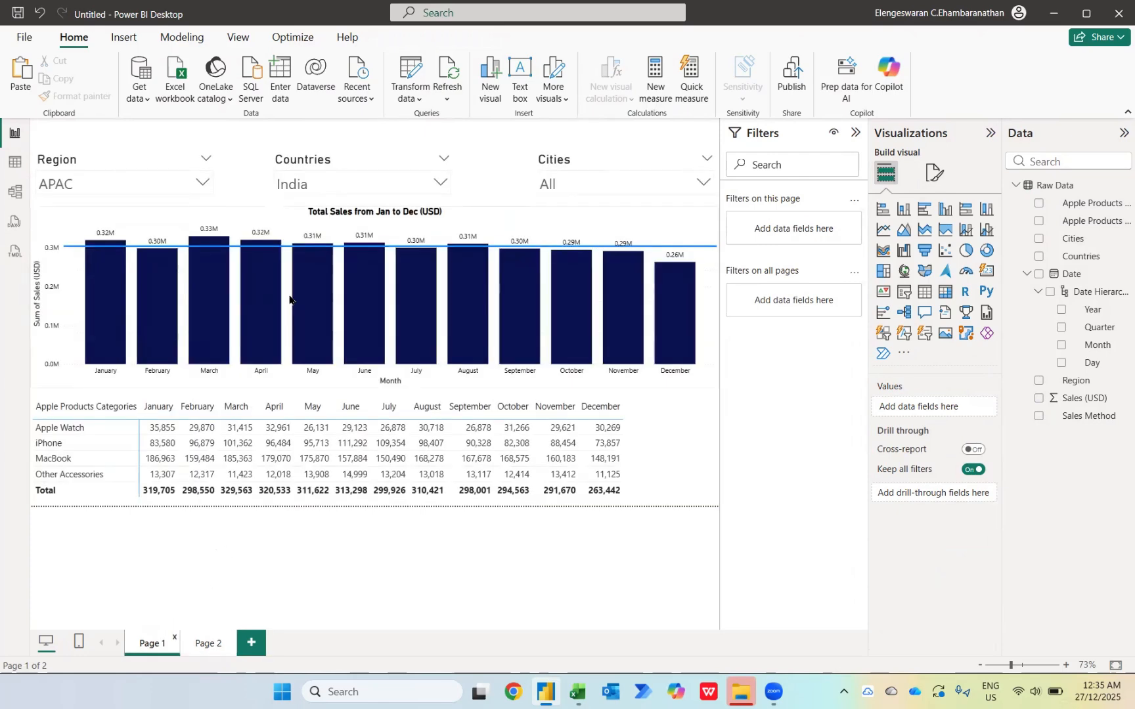
{"action": "left_click", "coordinate": [312, 161]}
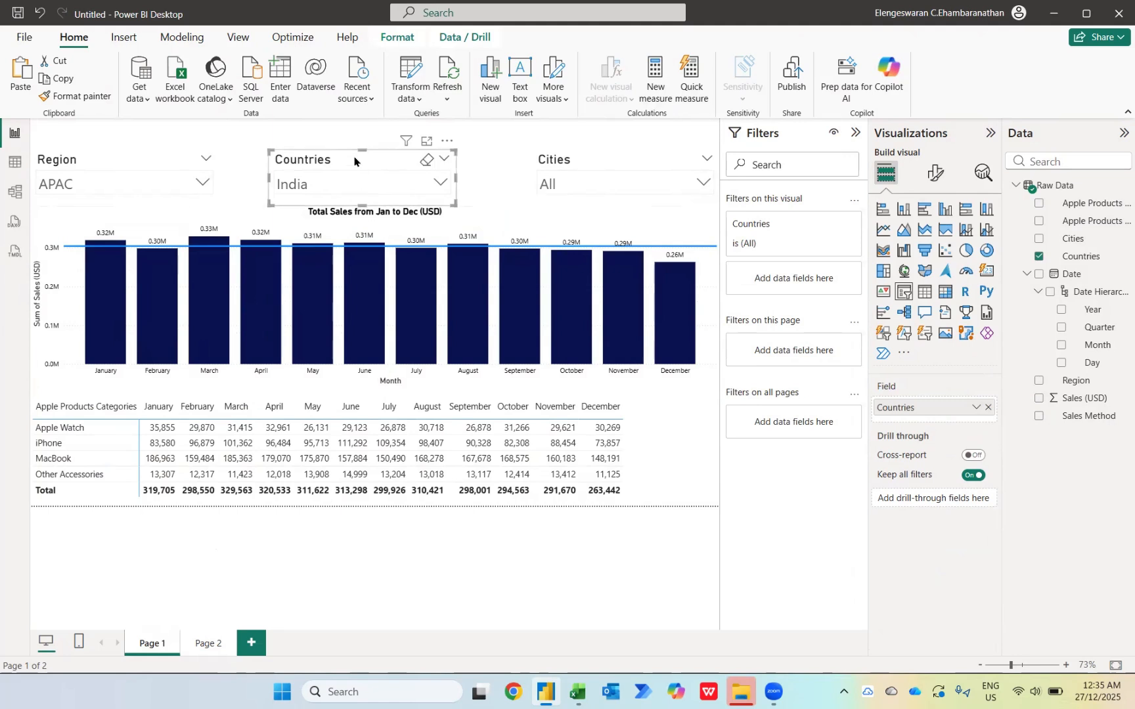
{"action": "left_click", "coordinate": [247, 48]}
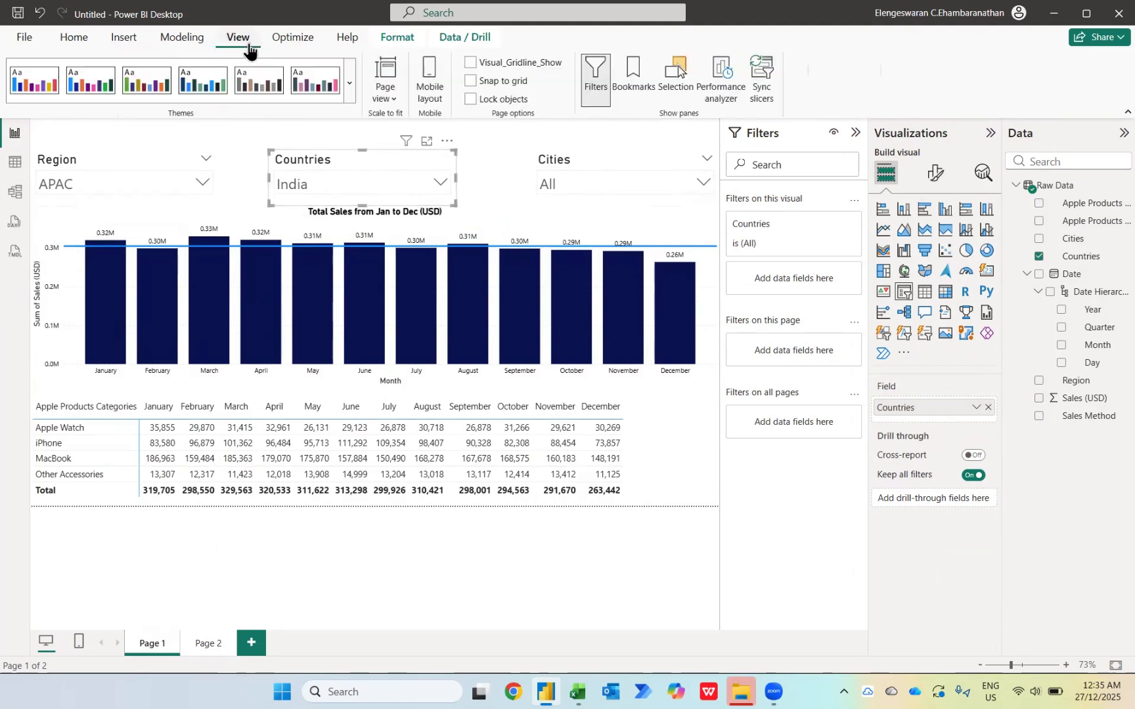
{"action": "left_click", "coordinate": [762, 79]}
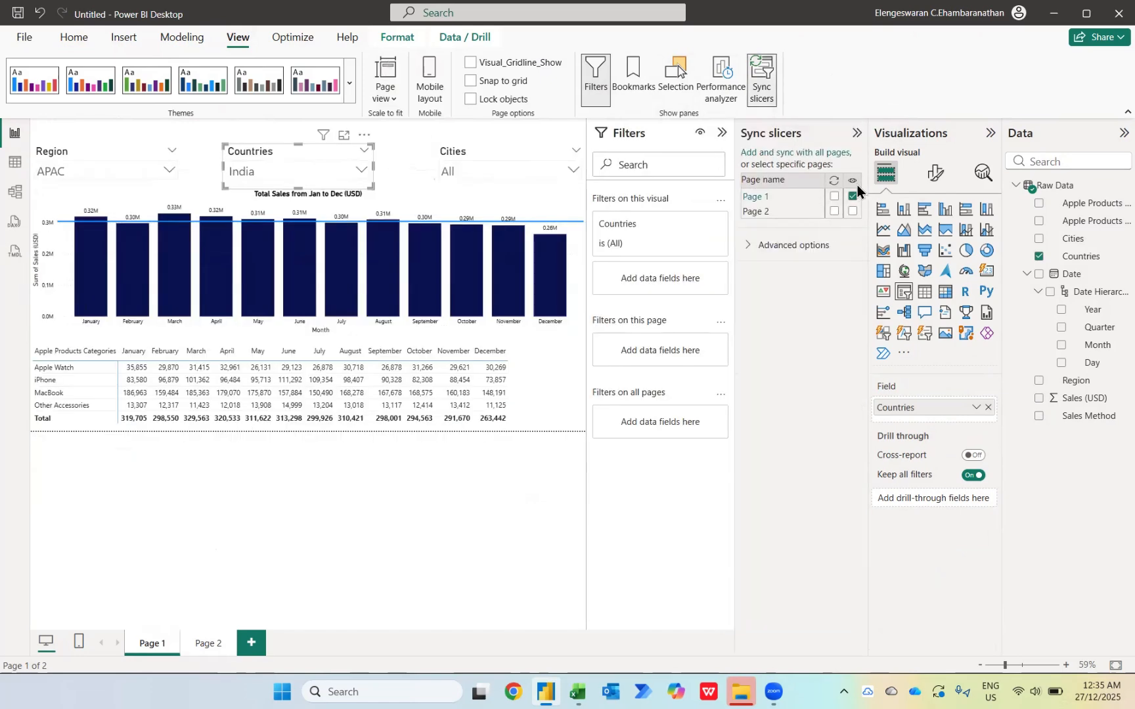
{"action": "left_click", "coordinate": [835, 211]}
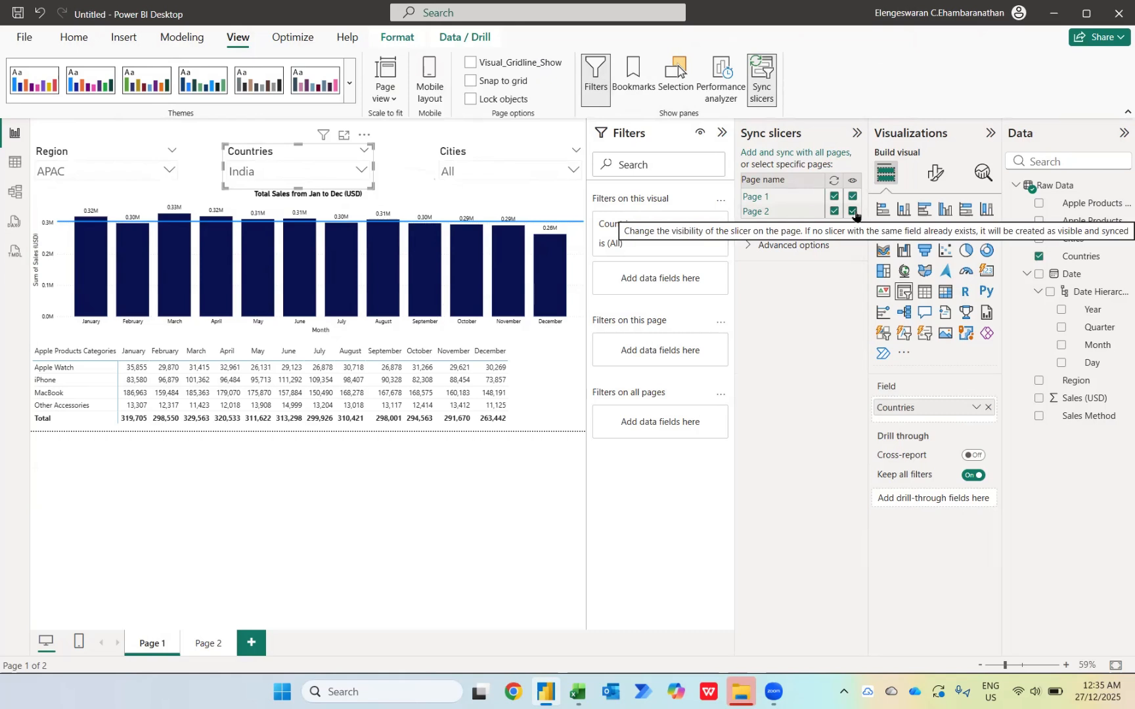
Set the Countries slicer on Page 1 to Bangladesh and check the filtered visuals on Page 2
{"action": "left_click", "coordinate": [358, 170]}
{"action": "left_click", "coordinate": [236, 209]}
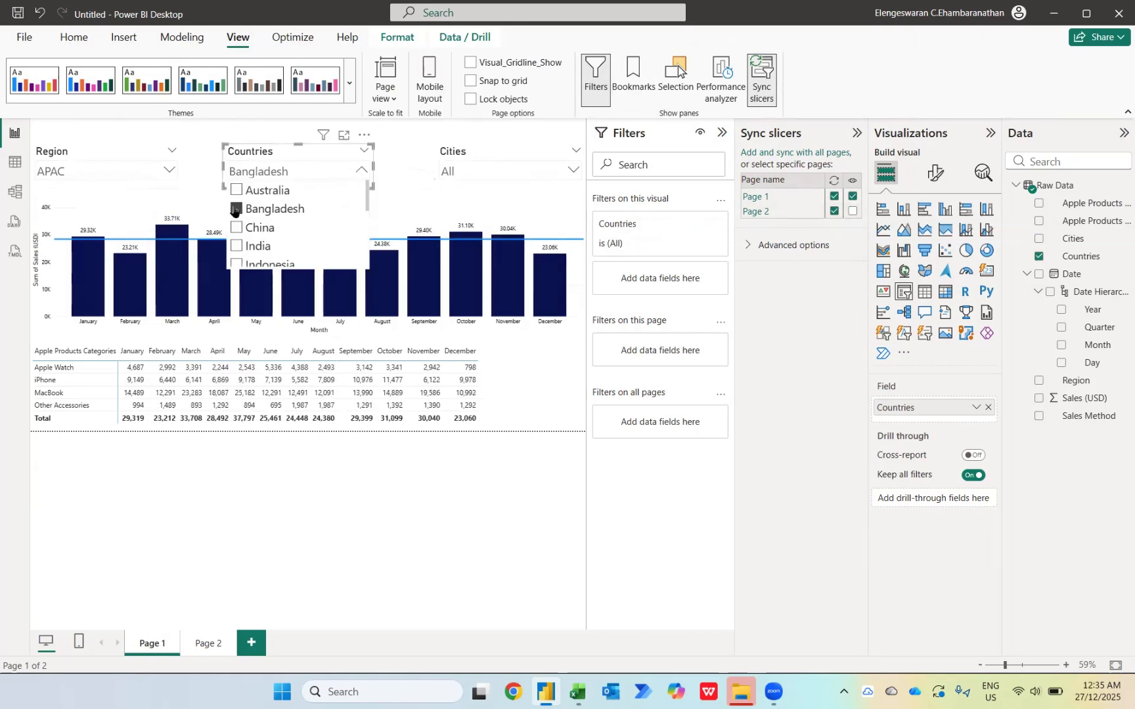
{"action": "left_click", "coordinate": [204, 643]}
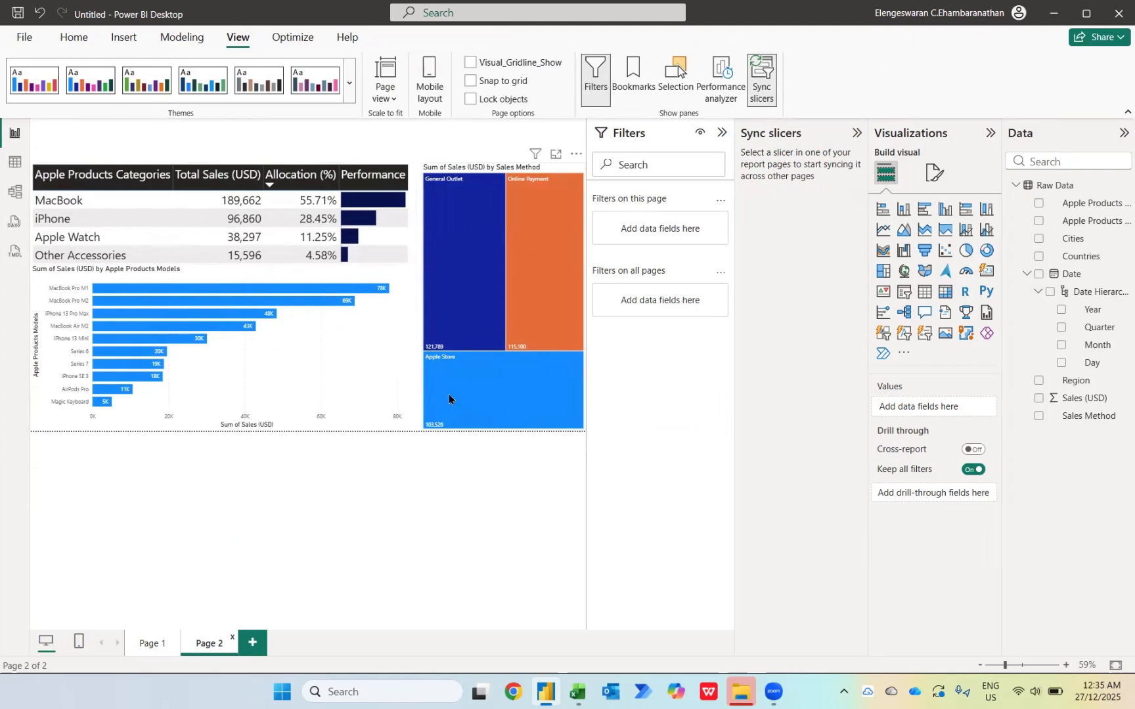
Set the Countries slicer on Page 1 to Malaysia and check the filtered visuals on Page 2
{"action": "left_click", "coordinate": [151, 643]}
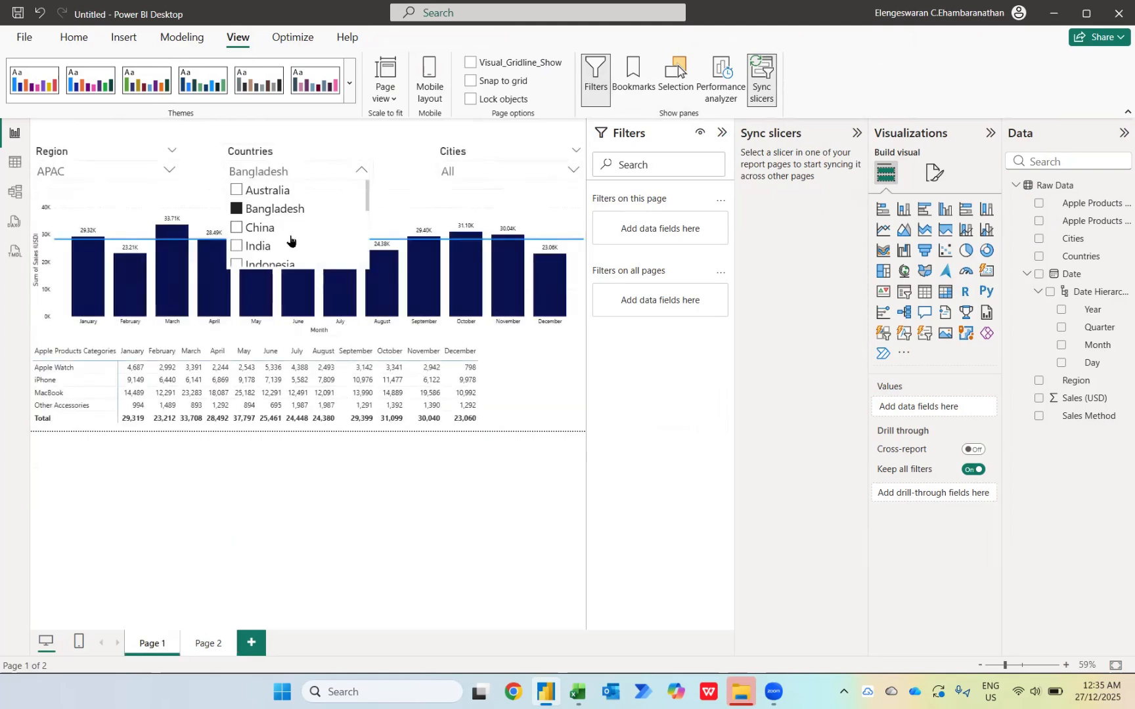
{"action": "scroll", "coordinate": [297, 217], "scroll_direction": "down", "scroll_amount": 4}
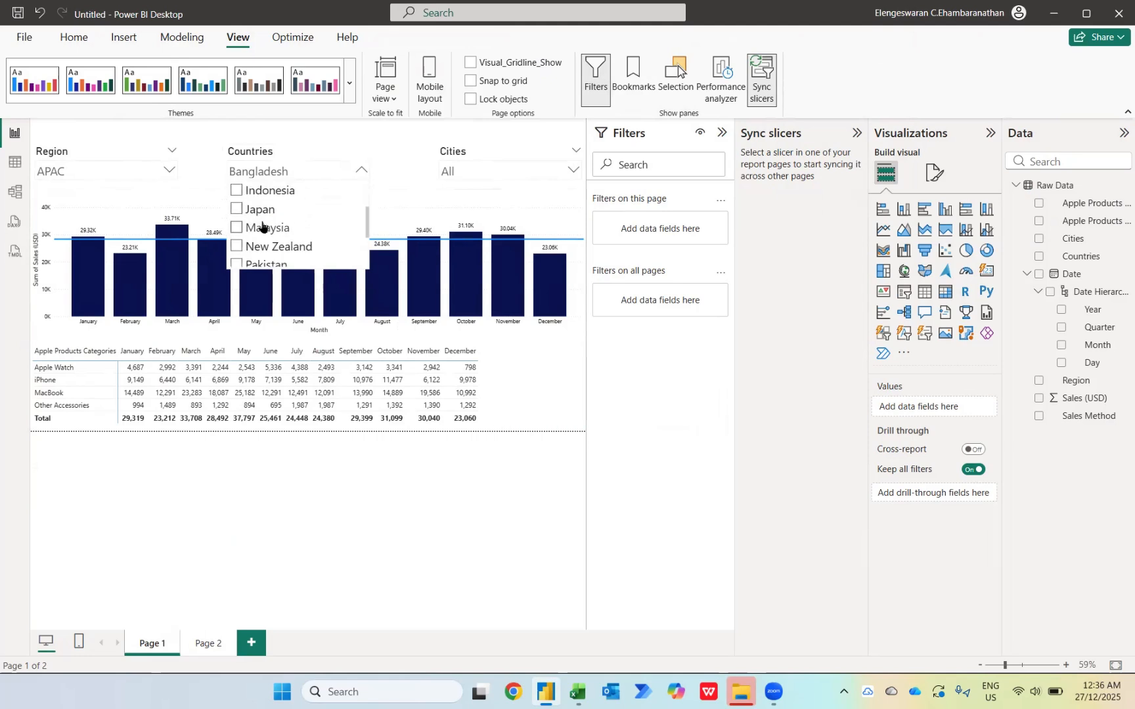
{"action": "left_click", "coordinate": [265, 227]}
{"action": "left_click", "coordinate": [215, 649]}
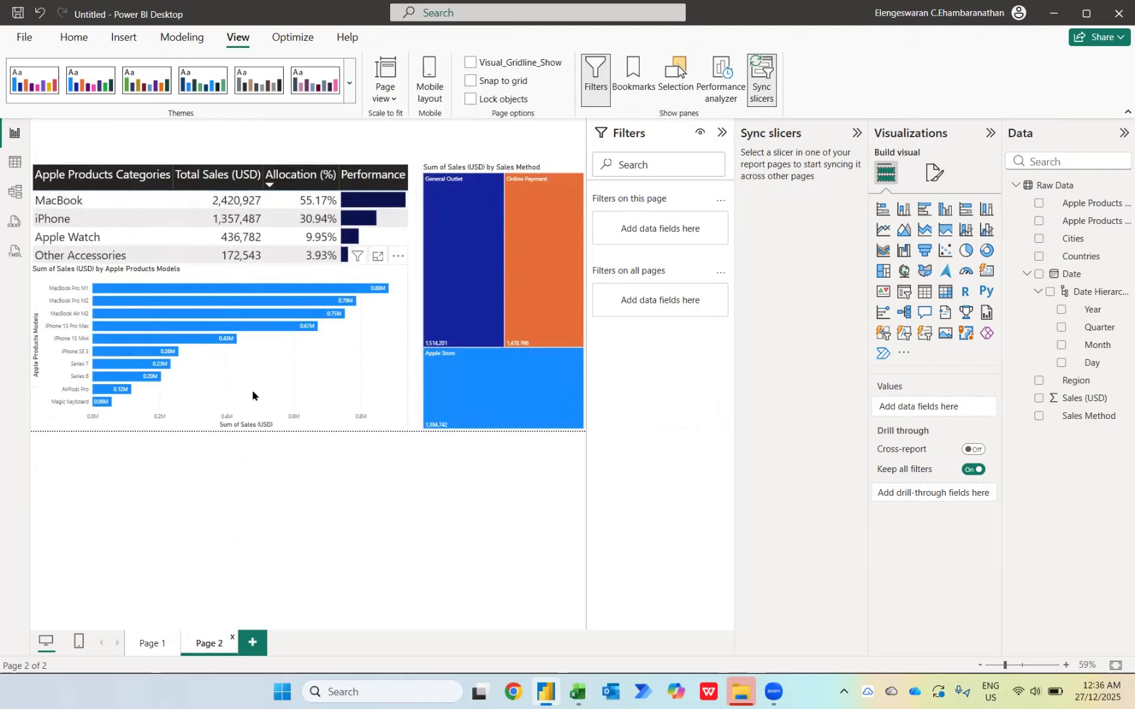
Clear the Countries slicer selection on Page 1 and check the visuals on Page 2
{"action": "left_click", "coordinate": [149, 645]}
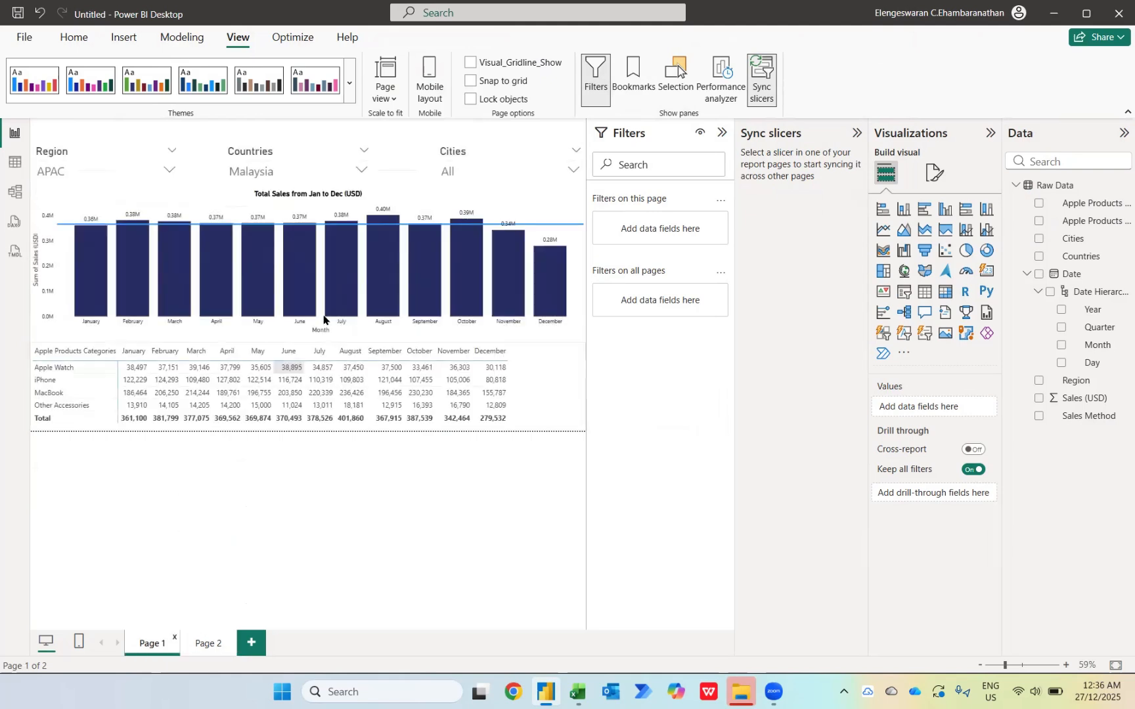
{"action": "left_click", "coordinate": [352, 151]}
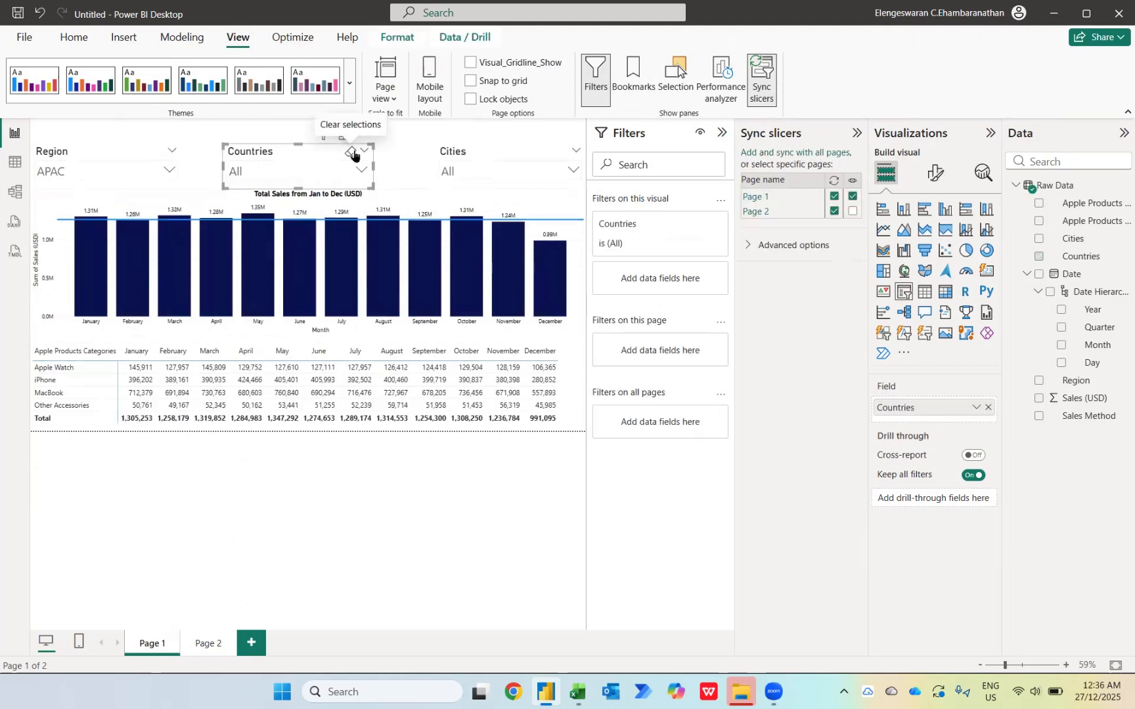
{"action": "left_click", "coordinate": [199, 640]}
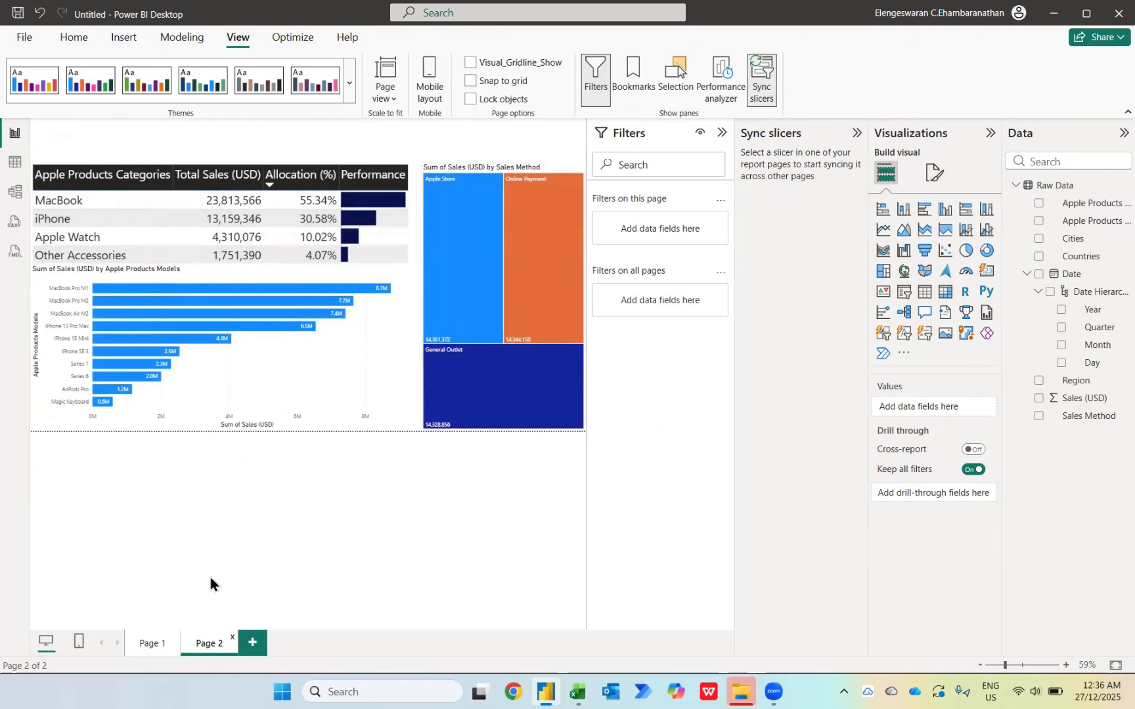
Set the Cities slicer on Page 1 to Auckland and check whether the visuals on Page 2 respond
{"action": "left_click", "coordinate": [142, 650]}
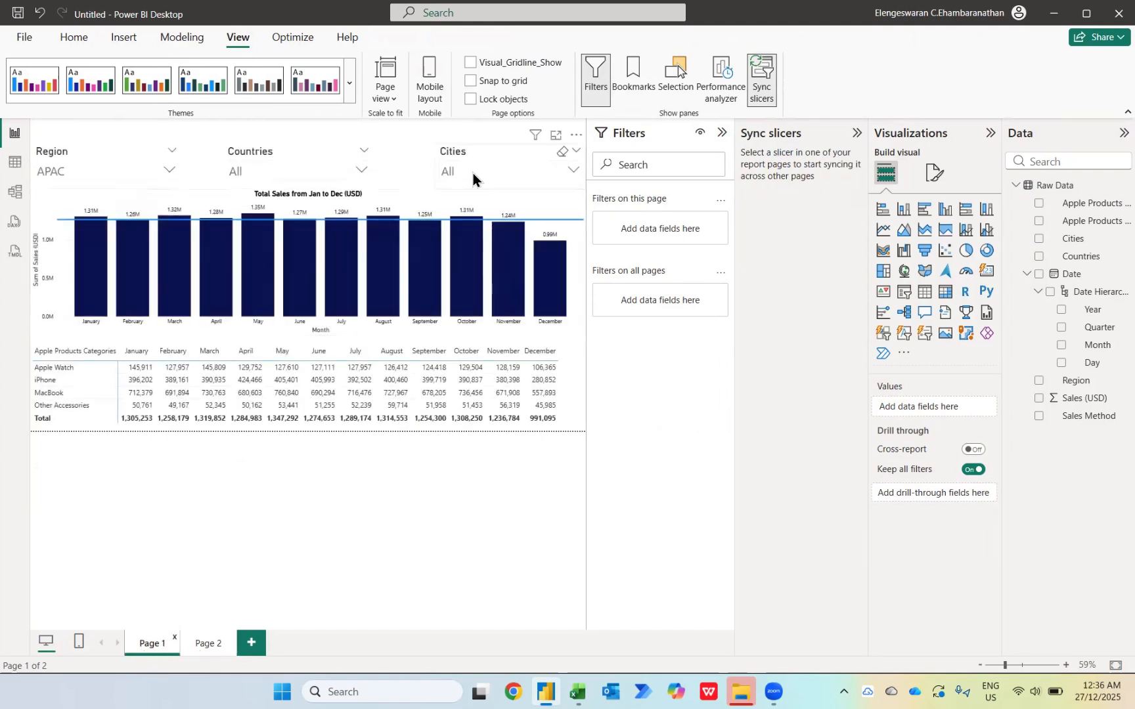
{"action": "left_click", "coordinate": [472, 174]}
{"action": "left_click", "coordinate": [461, 227]}
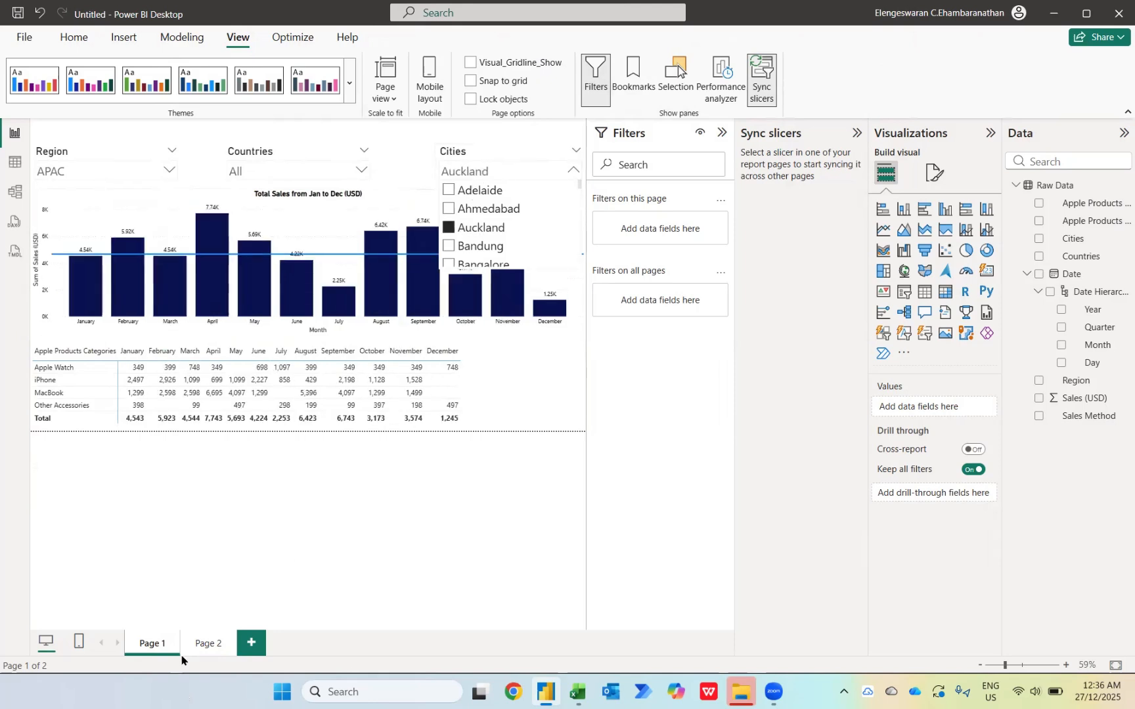
{"action": "left_click", "coordinate": [205, 645]}
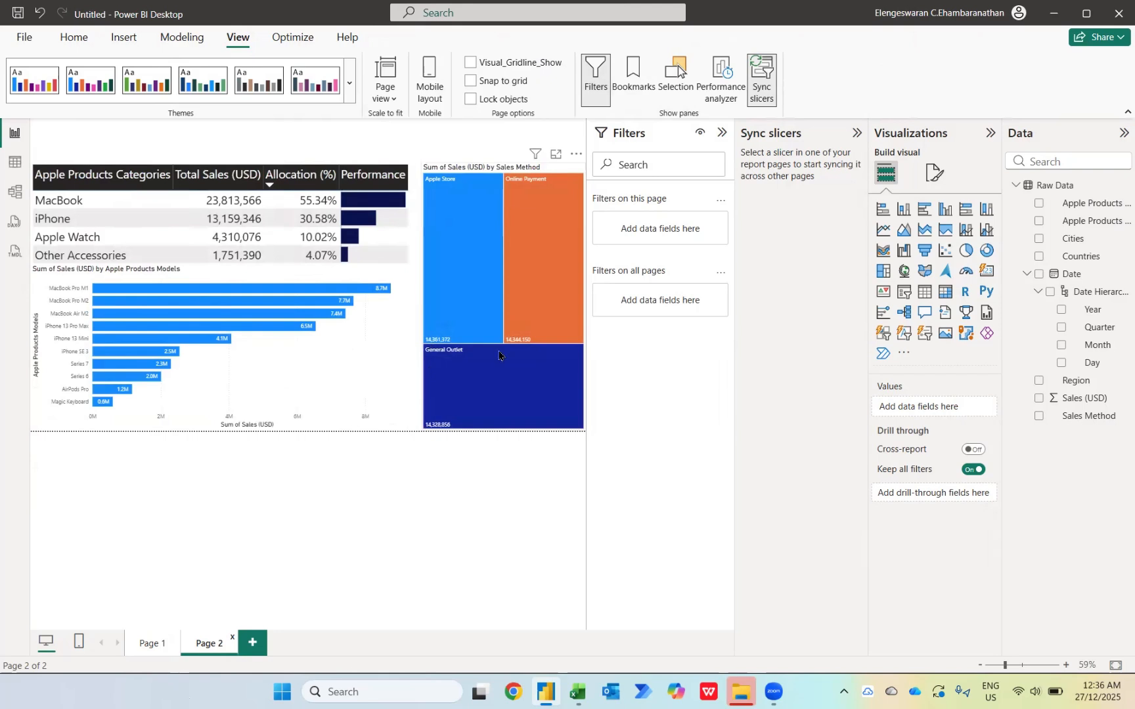
Sync Page 1's Cities slicer with Page 2, keeping it visible only on Page 1, and check Page 2's visuals
{"action": "left_click", "coordinate": [151, 643]}
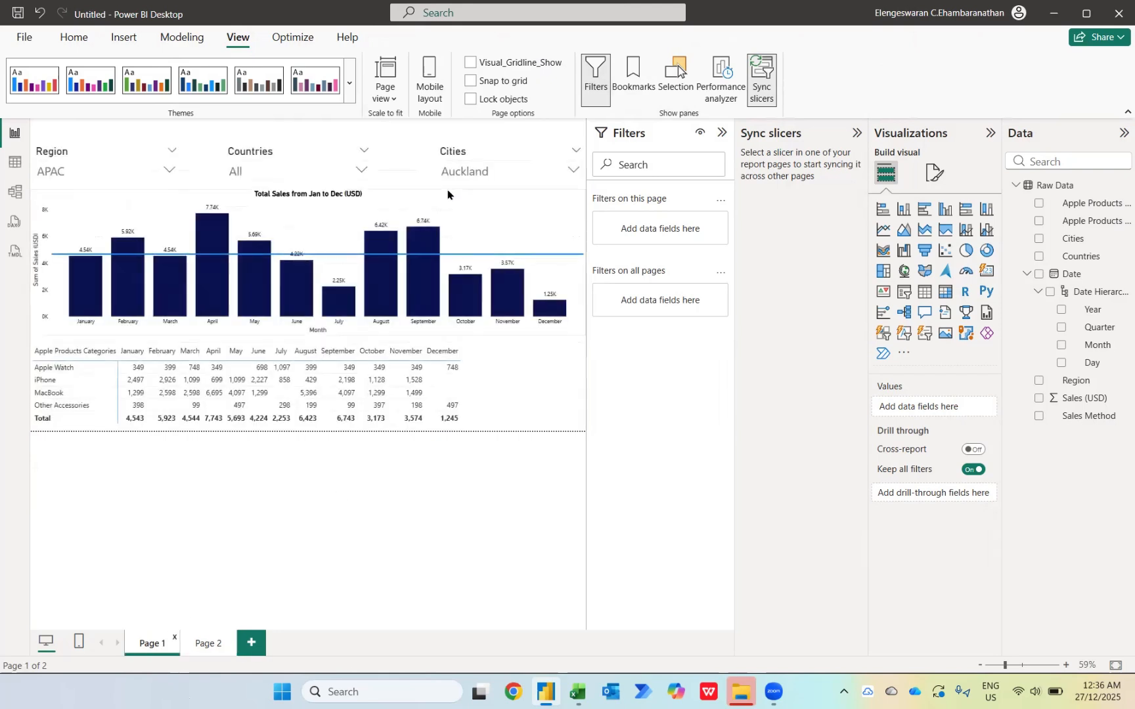
{"action": "left_click", "coordinate": [460, 150]}
{"action": "left_click", "coordinate": [833, 197]}
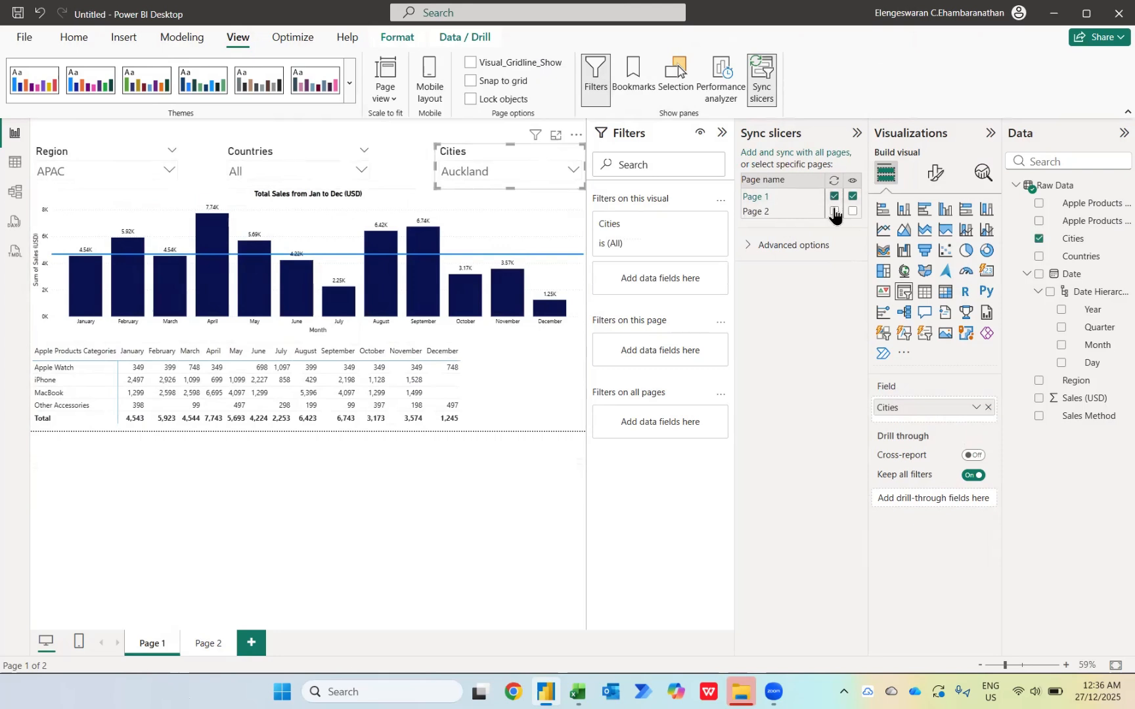
{"action": "left_click", "coordinate": [852, 211]}
{"action": "left_click", "coordinate": [203, 647]}
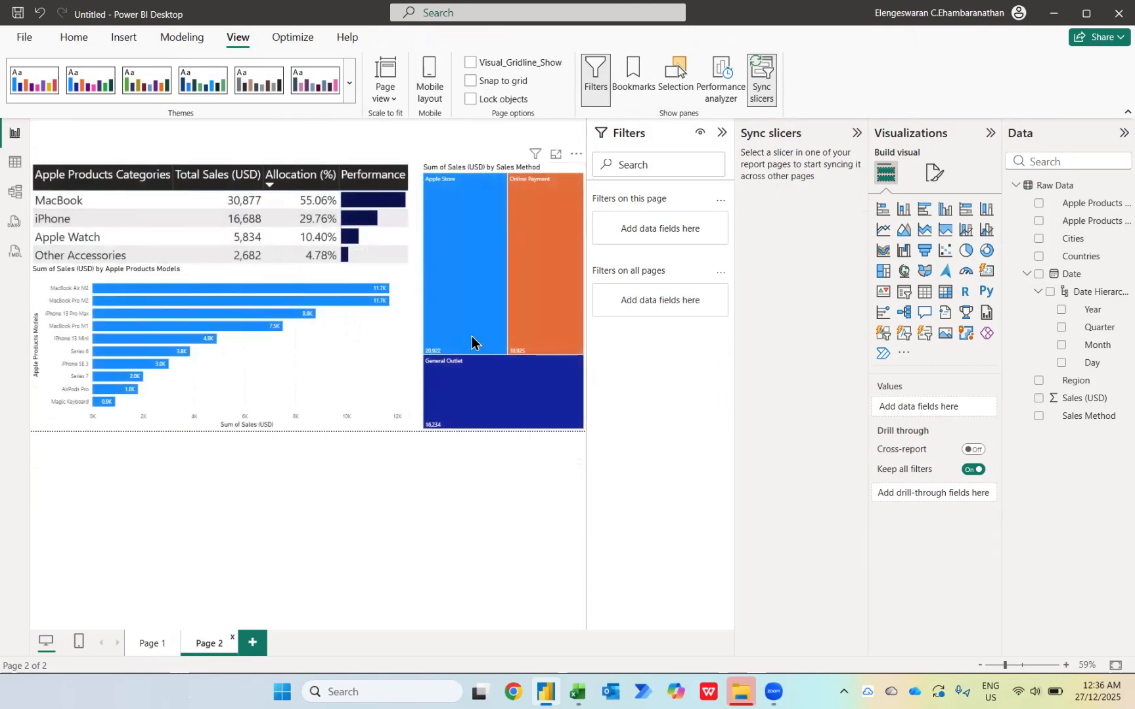
{"action": "mouse_move", "coordinate": [516, 355]}
Set the Cities slicer on Page 1 to Bangalore and check the filtered visuals on Page 2
{"action": "left_click", "coordinate": [142, 642]}
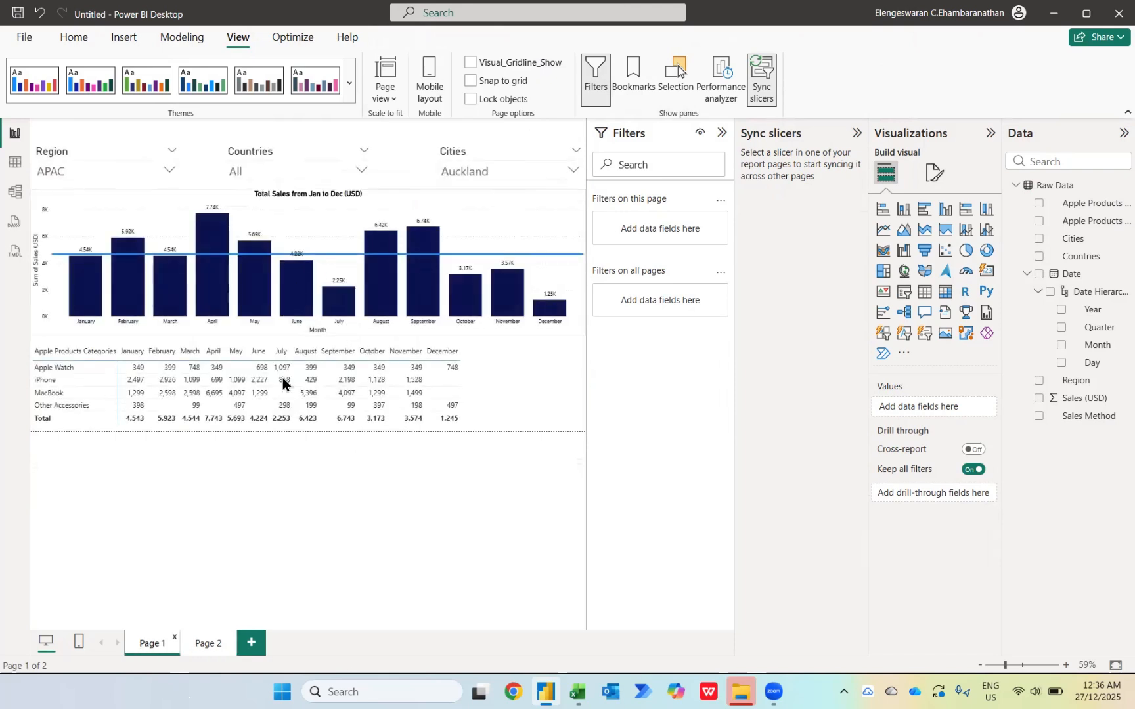
{"action": "left_click", "coordinate": [489, 172]}
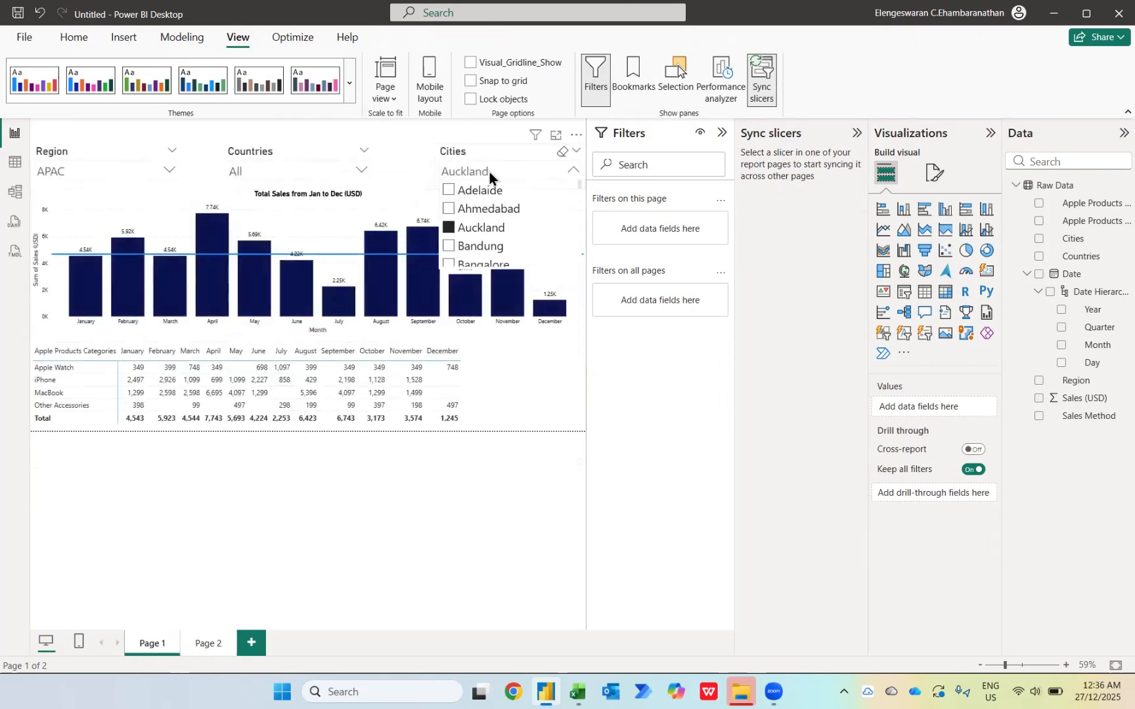
{"action": "scroll", "coordinate": [499, 218], "scroll_direction": "down", "scroll_amount": 1}
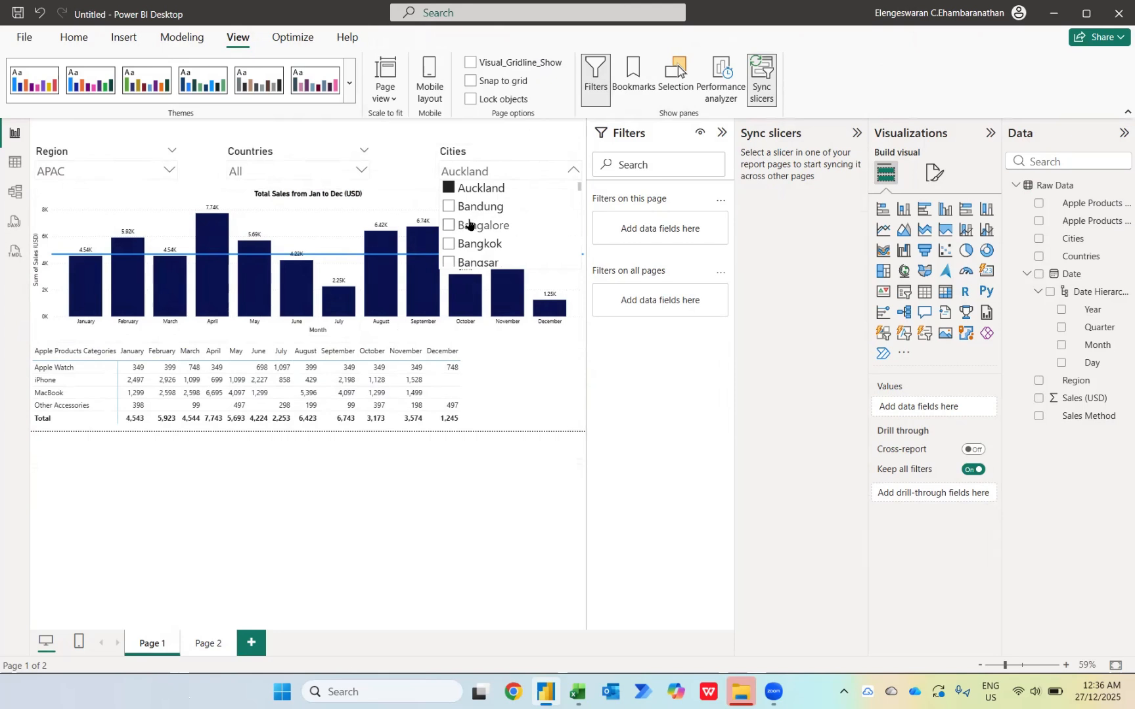
{"action": "left_click", "coordinate": [471, 224]}
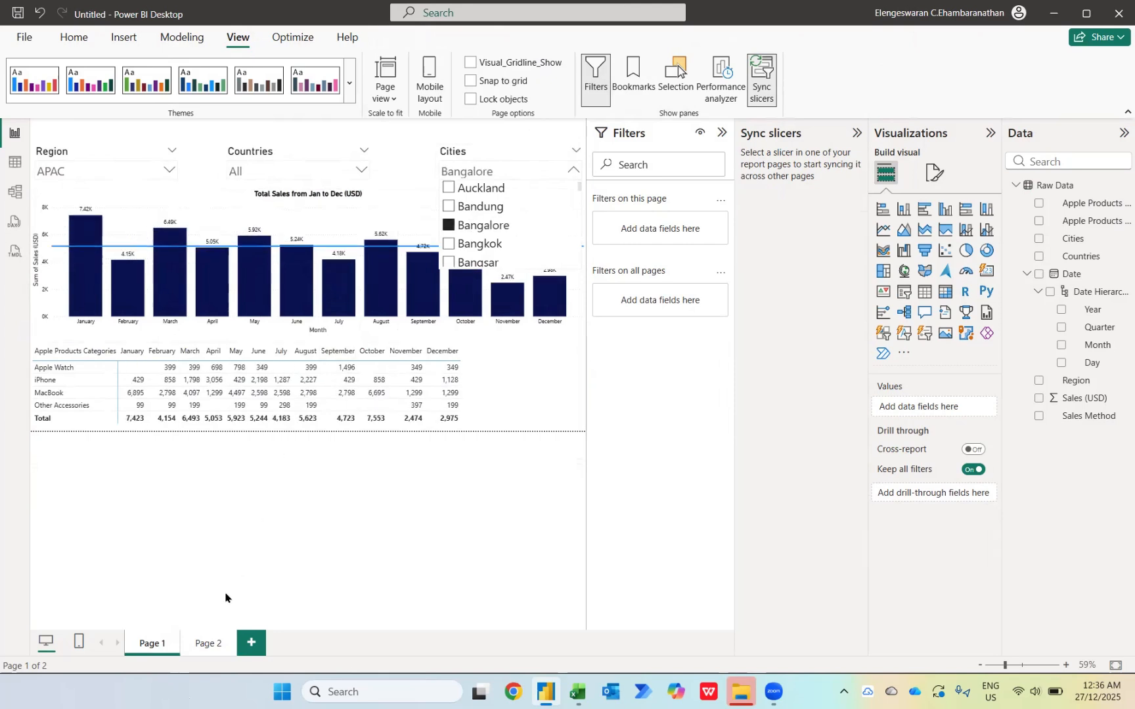
{"action": "left_click", "coordinate": [209, 643]}
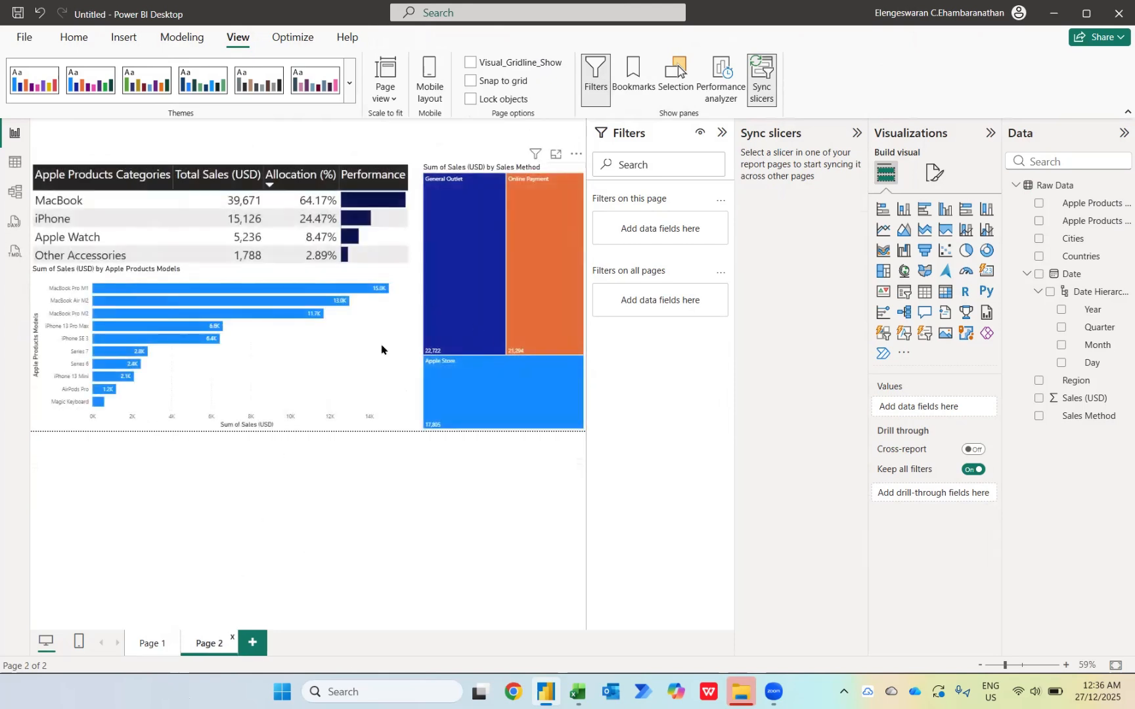
Sync Page 1's Region slicer with Page 2, keeping the slicer visible only on Page 1
{"action": "left_click", "coordinate": [147, 644]}
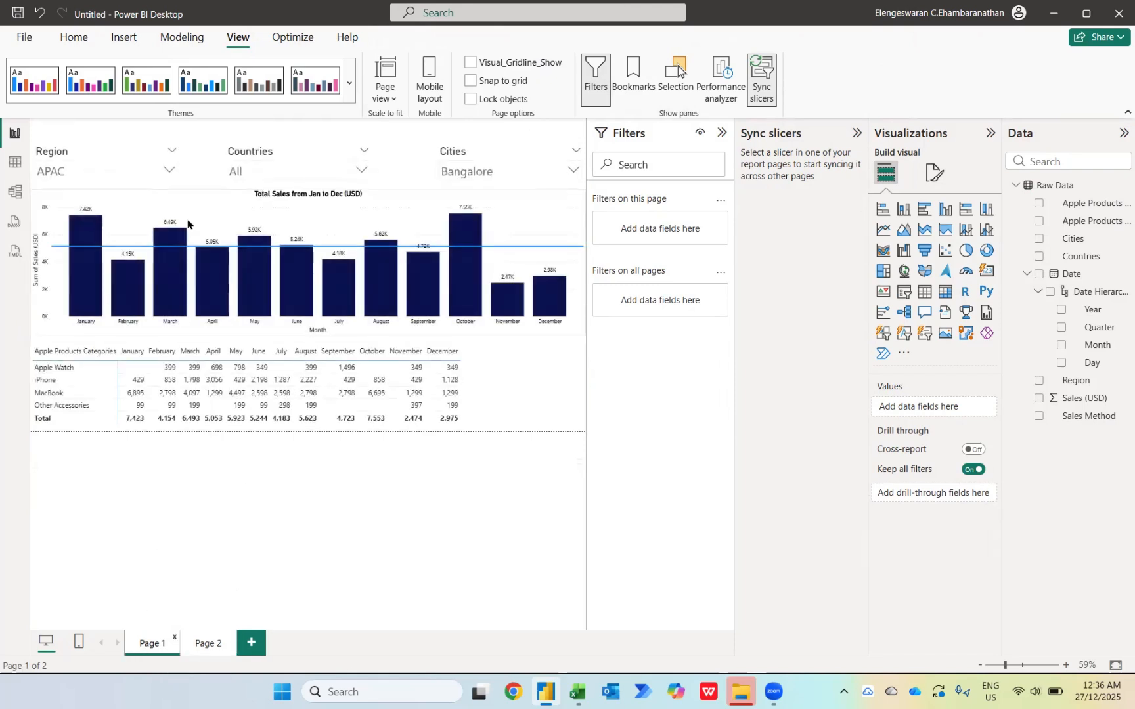
{"action": "left_click", "coordinate": [109, 147]}
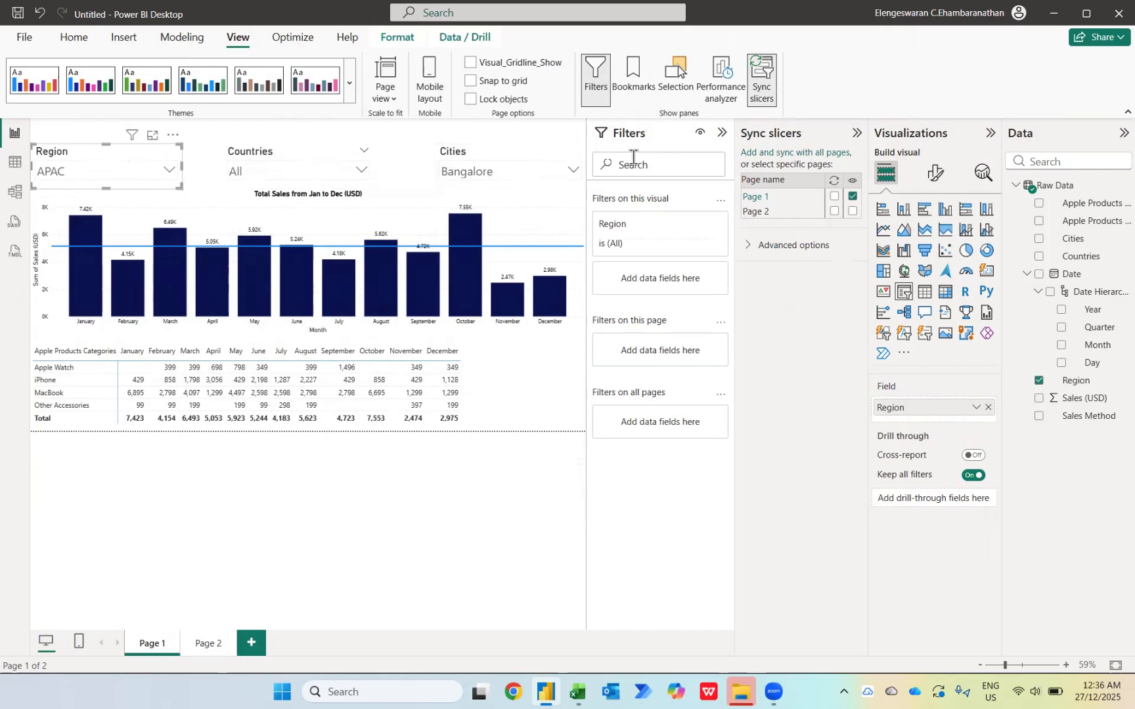
{"action": "left_click", "coordinate": [835, 197]}
{"action": "left_click", "coordinate": [835, 211]}
{"action": "left_click", "coordinate": [854, 211]}
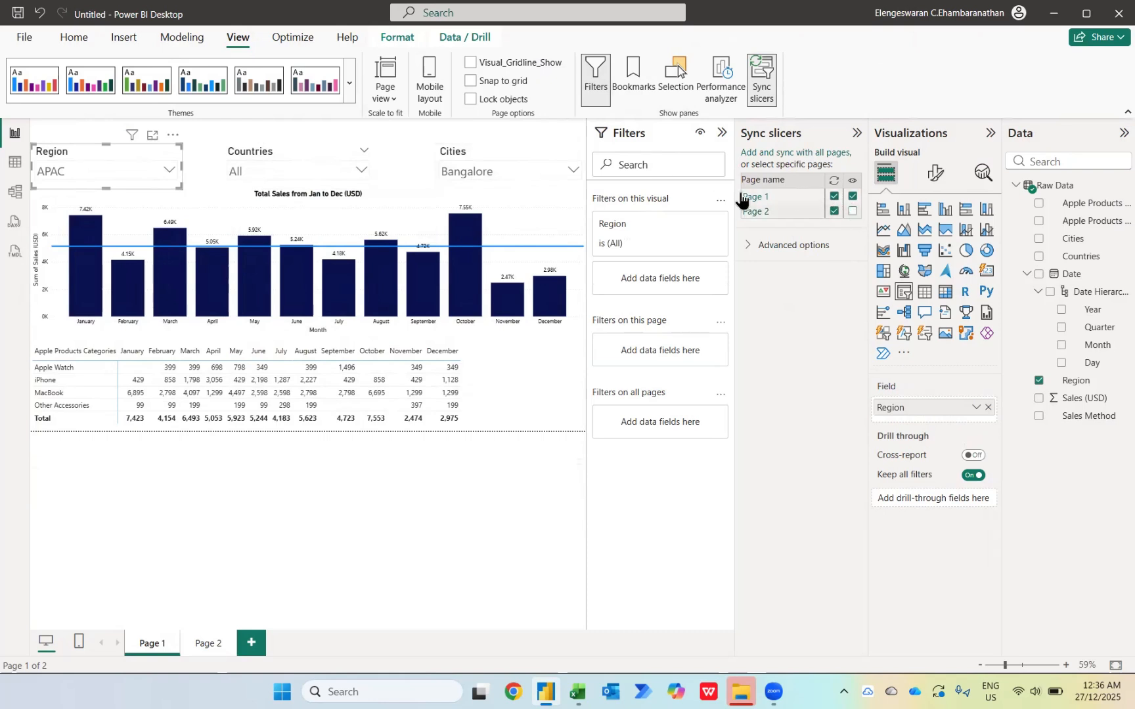
Clear the Cities and Region slicer selections on Page 1 and return to Page 2
{"action": "left_click", "coordinate": [559, 154]}
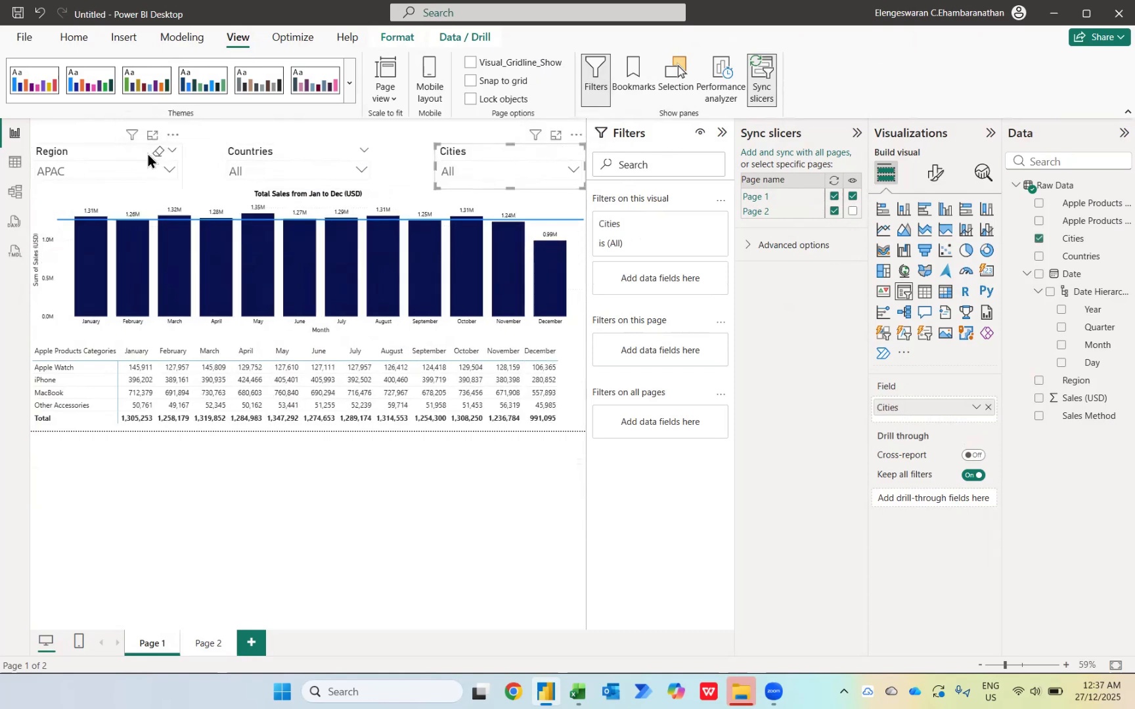
{"action": "left_click", "coordinate": [157, 155]}
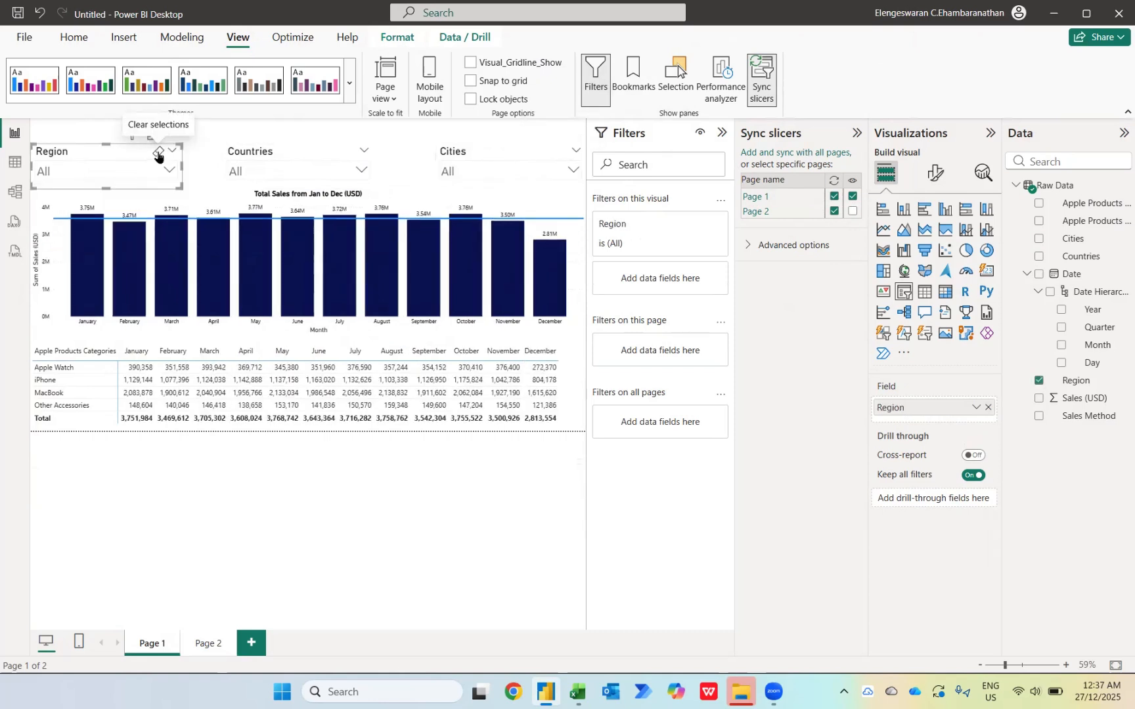
{"action": "left_click", "coordinate": [190, 642]}
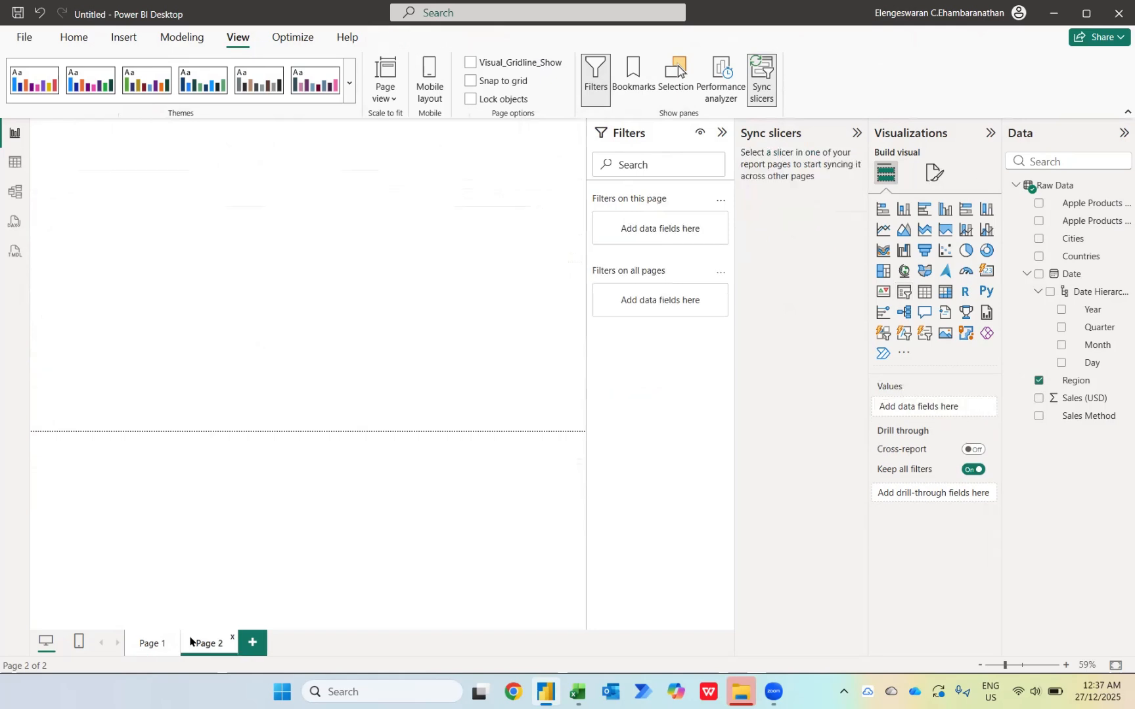
Collapse the Filters, Sync slicers and Visualizations panes to enlarge the report canvas
{"action": "left_click", "coordinate": [722, 134]}
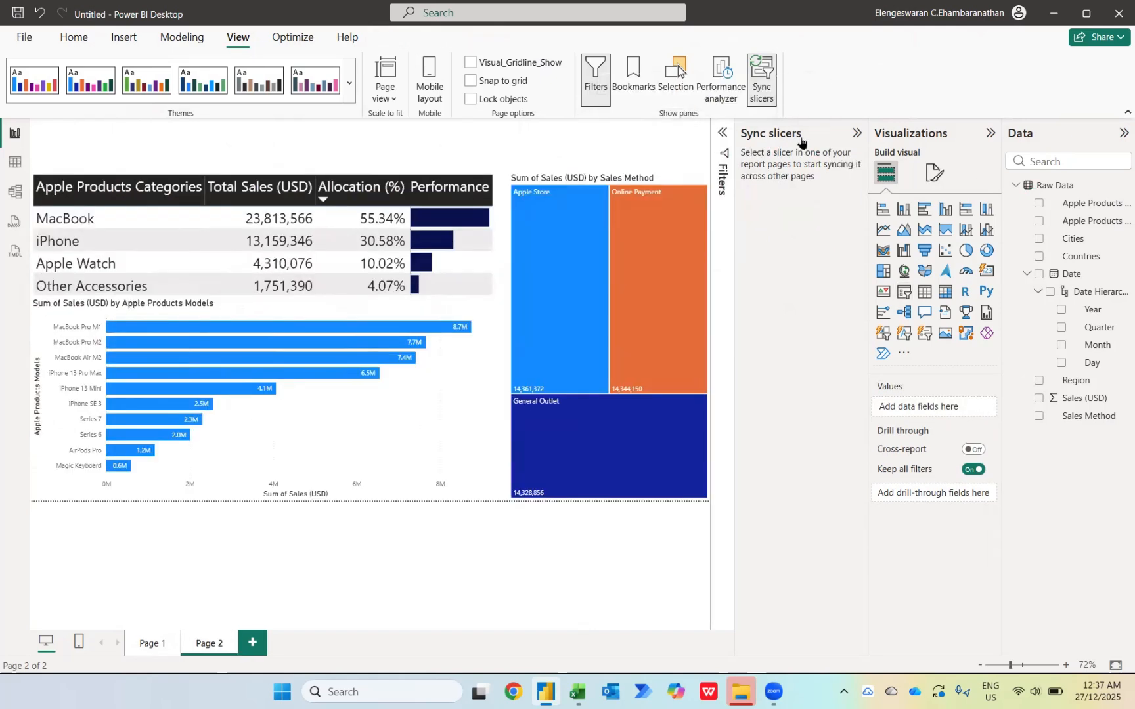
{"action": "left_click", "coordinate": [857, 133]}
{"action": "left_click", "coordinate": [989, 133]}
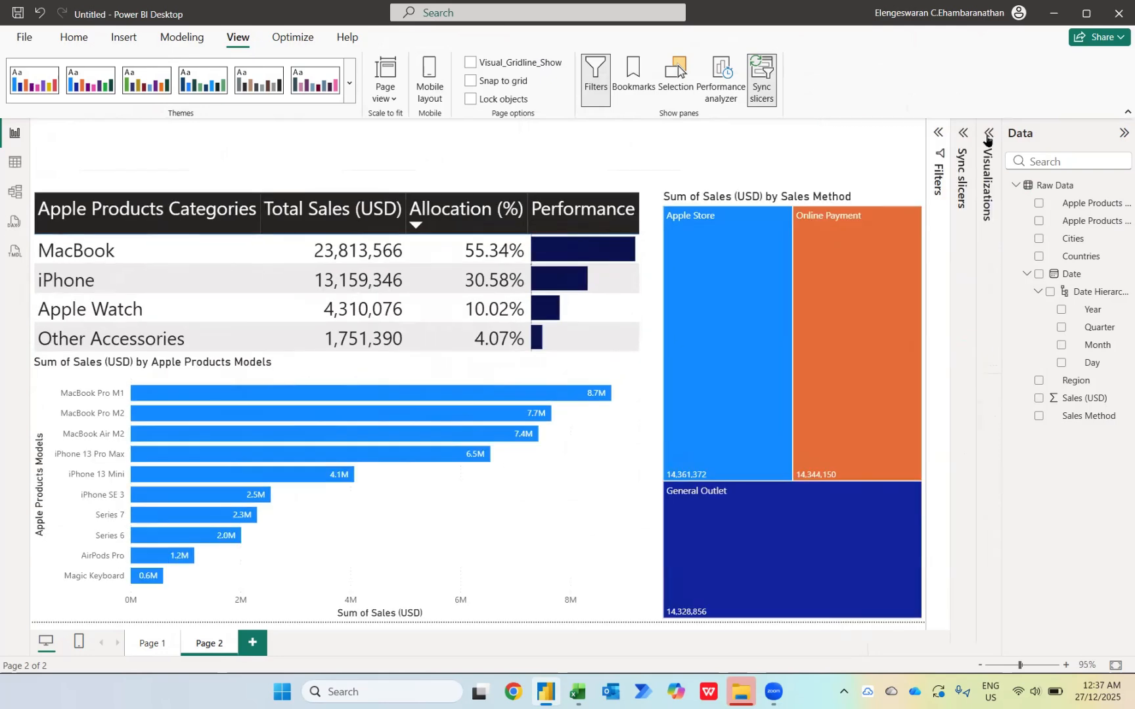
Review the monthly sales visuals on Page 1, and the table, model bar chart and sales method treemap on Page 2
{"action": "left_click", "coordinate": [133, 645]}
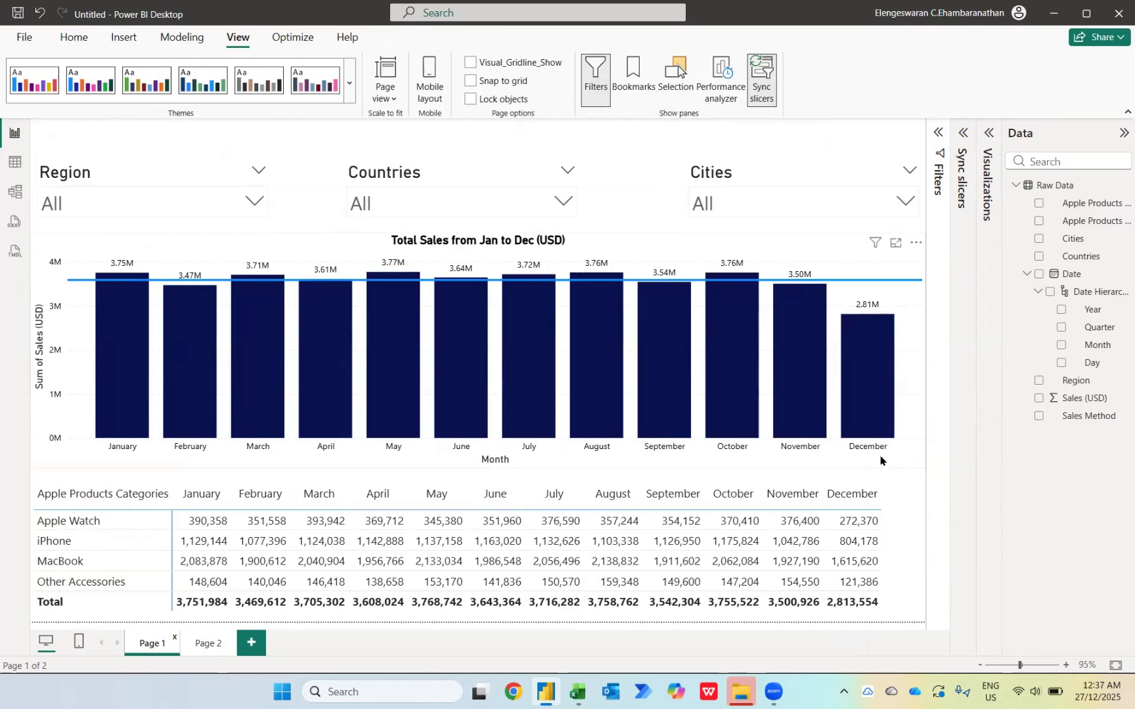
{"action": "left_click", "coordinate": [213, 647]}
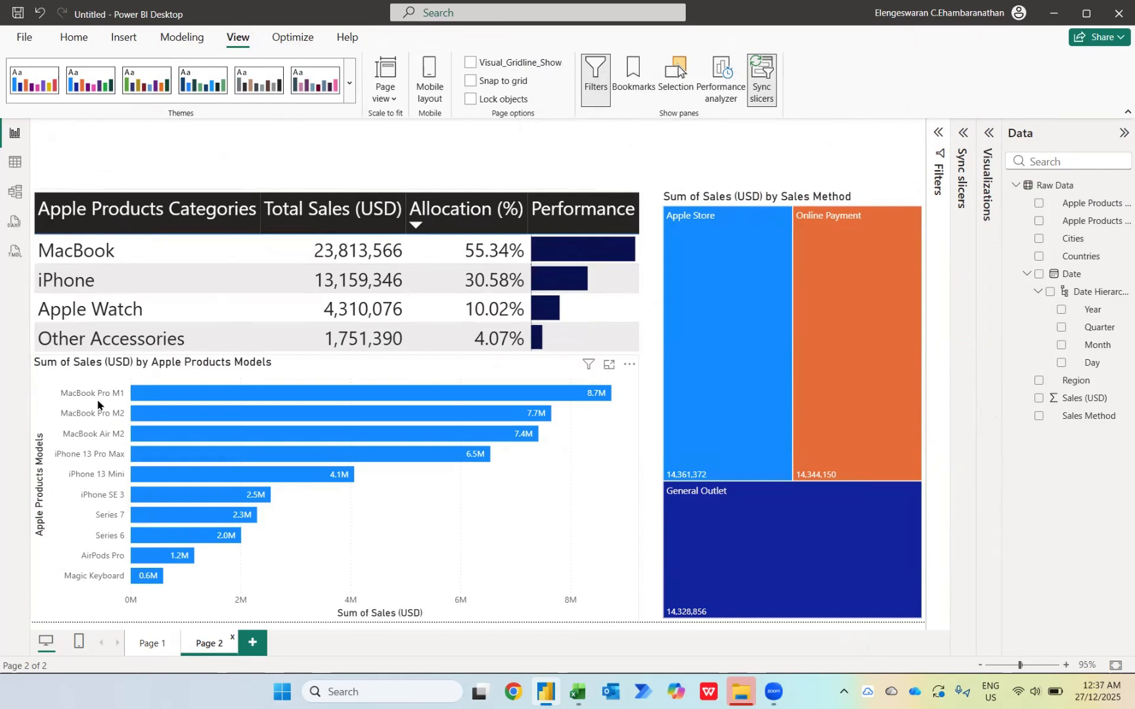
{"action": "mouse_move", "coordinate": [708, 372]}
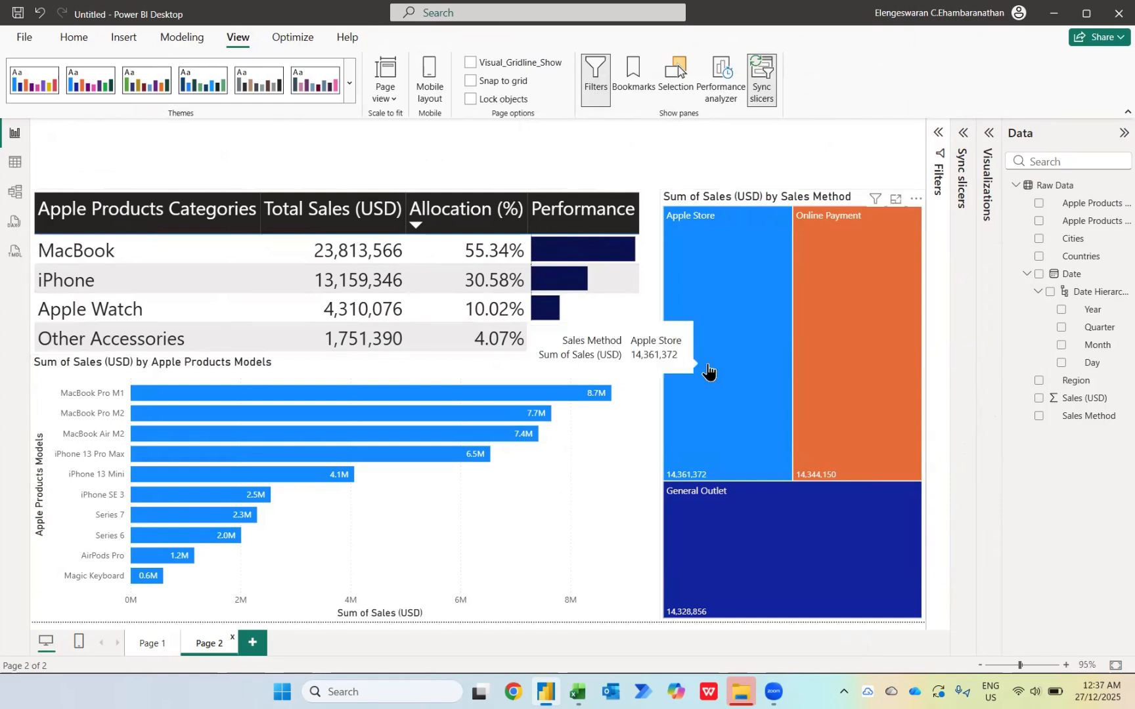